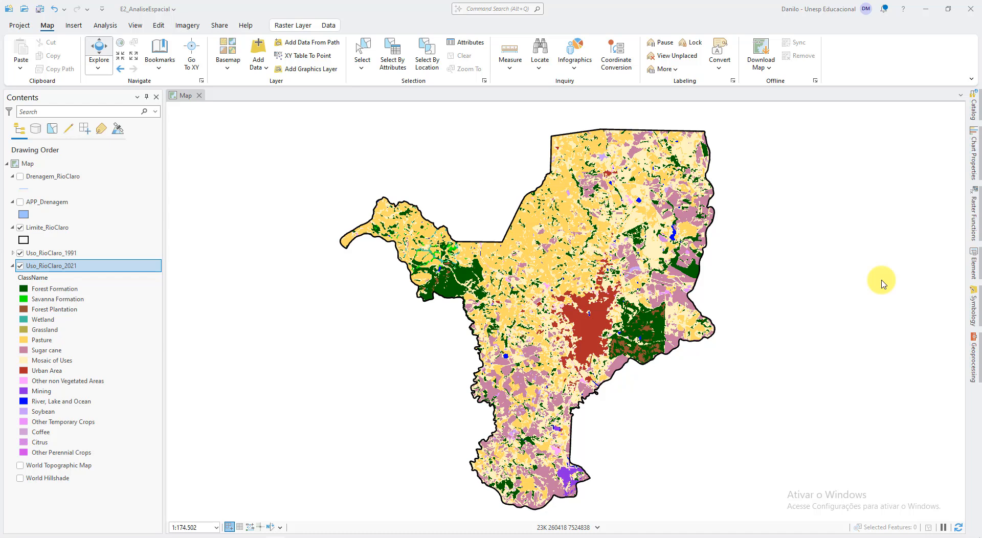
# Step: Open the attribute table of the Uso_RioClaro_2021 layer, enlarge it to show all rows, and select the Count column
pyautogui.keyDown('ctrl'); pyautogui.click(22, 256); pyautogui.keyUp('ctrl')
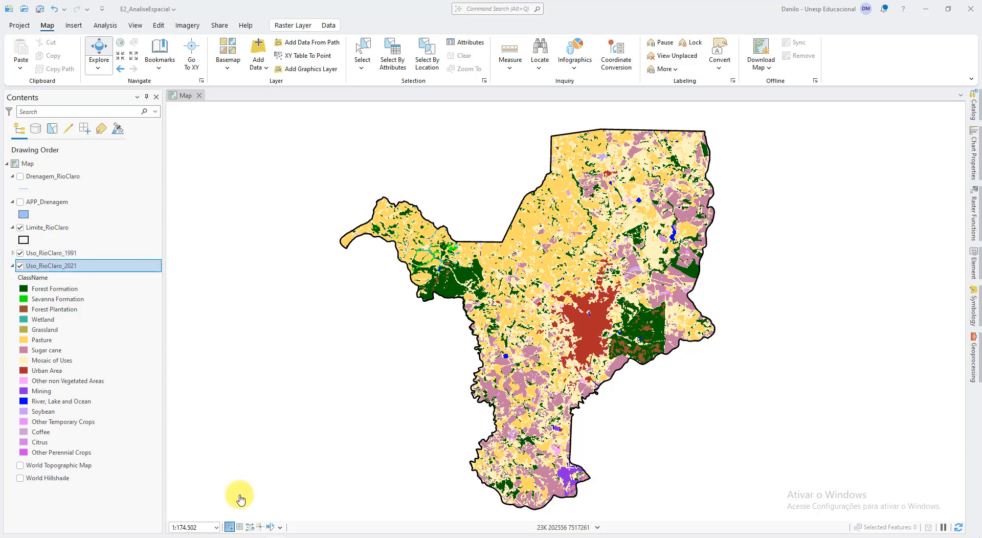
pyautogui.rightClick(66, 267)
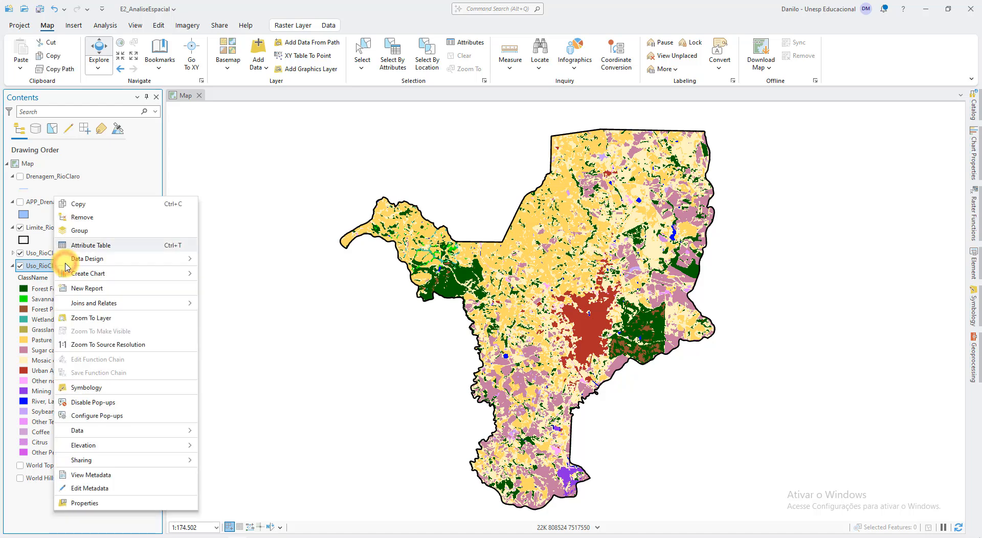
pyautogui.click(112, 245)
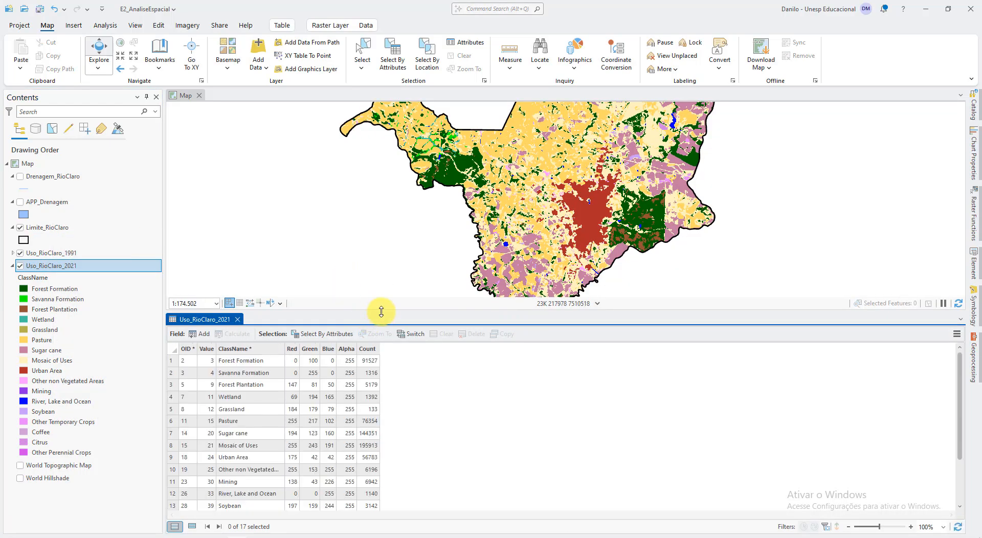
pyautogui.moveTo(381, 309); pyautogui.dragTo(384, 224)
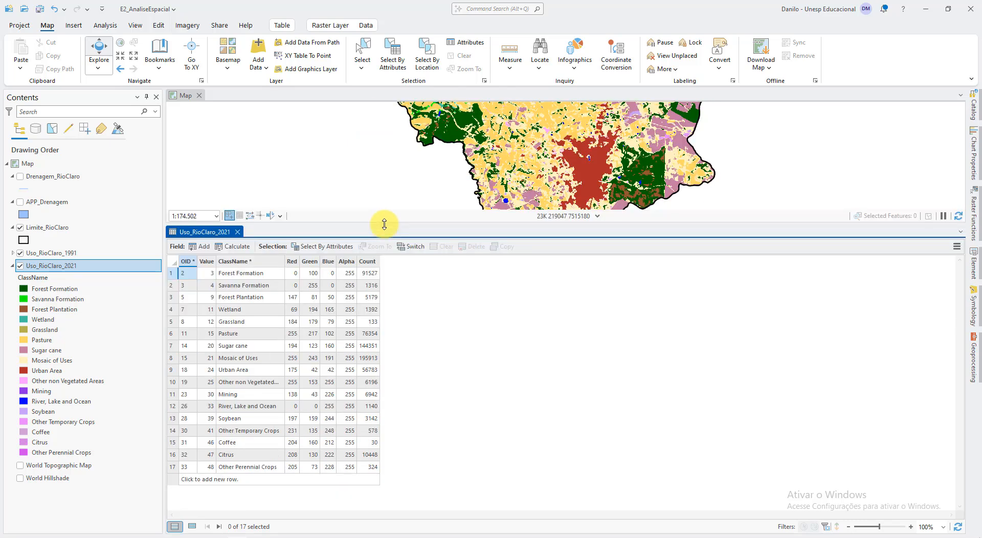
pyautogui.click(368, 262)
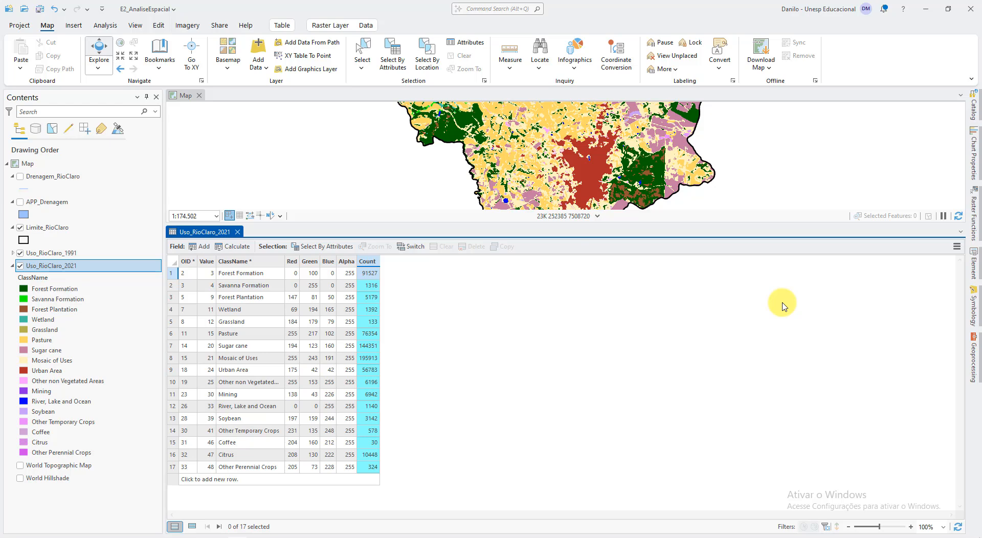
# Step: Add a field named Area_ha with the Double data type to the Uso_RioClaro_2021 table
pyautogui.click(207, 248)
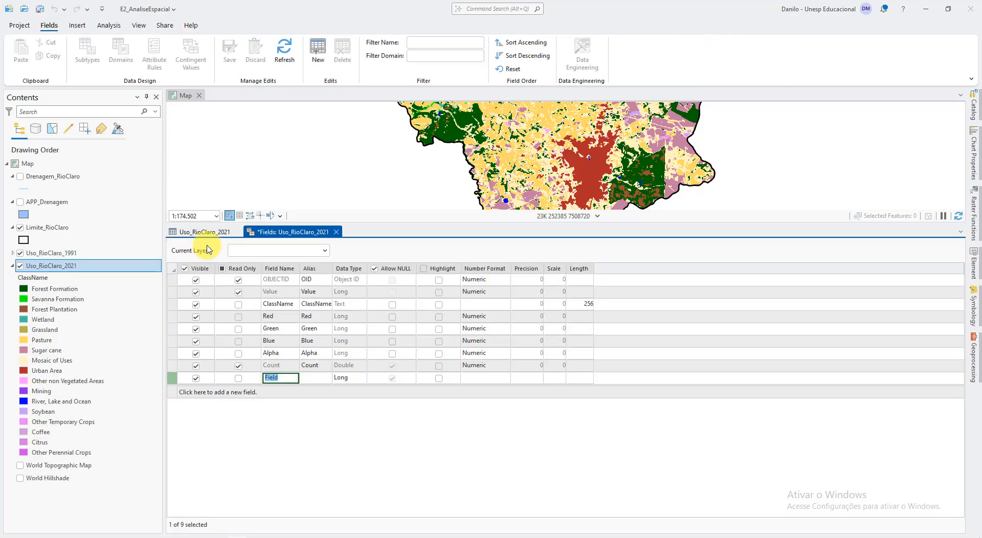
pyautogui.write('Area_')
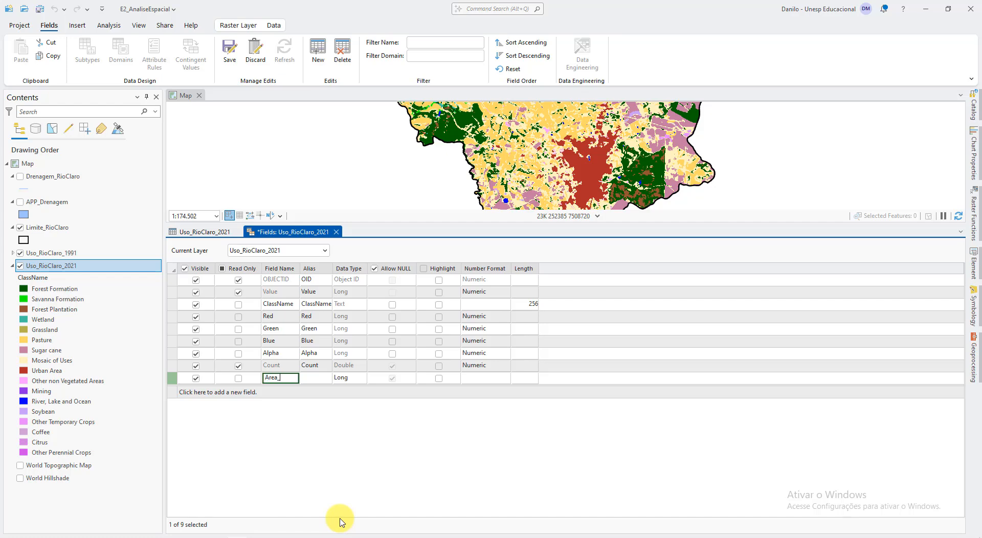
pyautogui.write('ha')
pyautogui.press('Tab')
pyautogui.press('Tab')
pyautogui.hotkey('alt', 'Down')
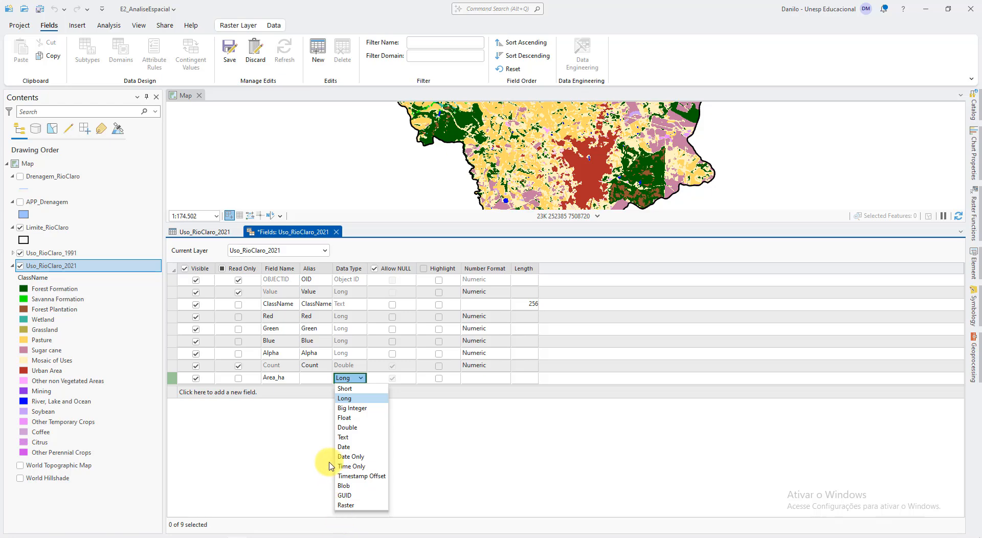
pyautogui.click(348, 428)
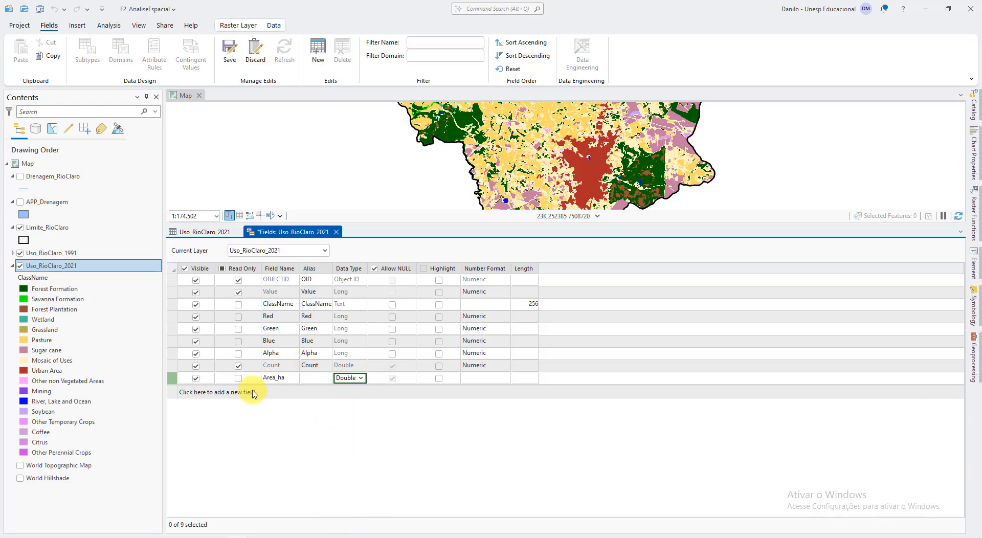
# Step: Add a second field named Percentual with the Double data type, then save the field changes and close the field design view
pyautogui.click(277, 392)
pyautogui.write('Percentual')
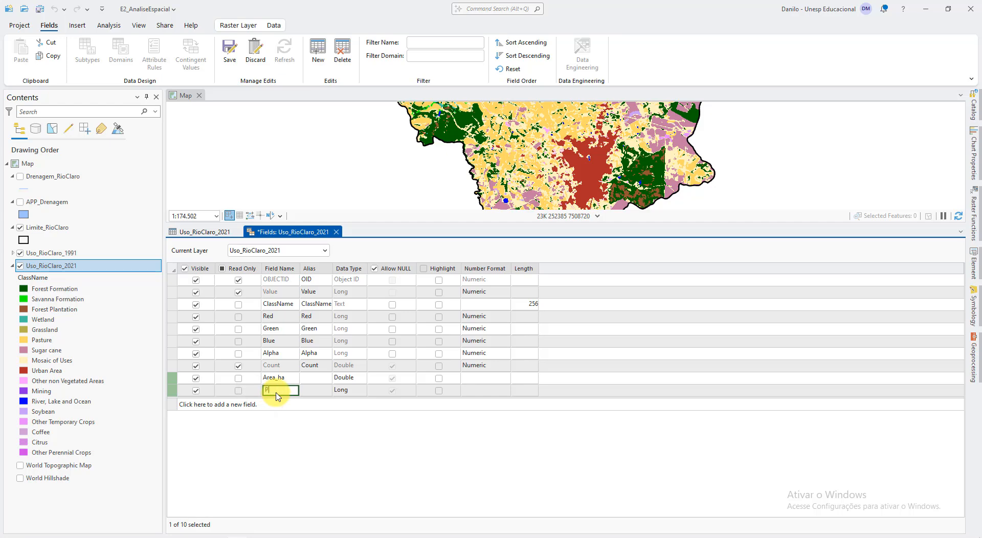
pyautogui.press('Tab')
pyautogui.press('Tab')
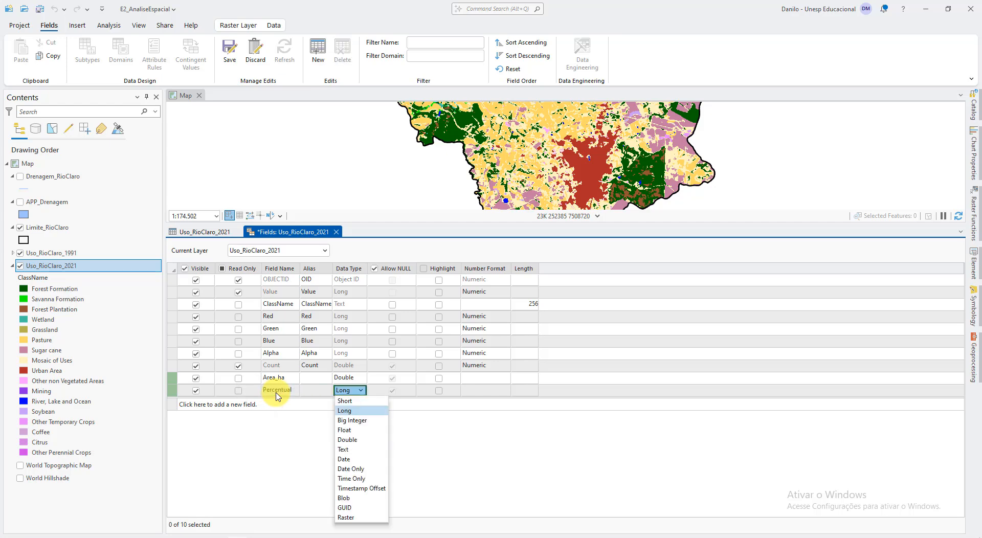
pyautogui.press('d')
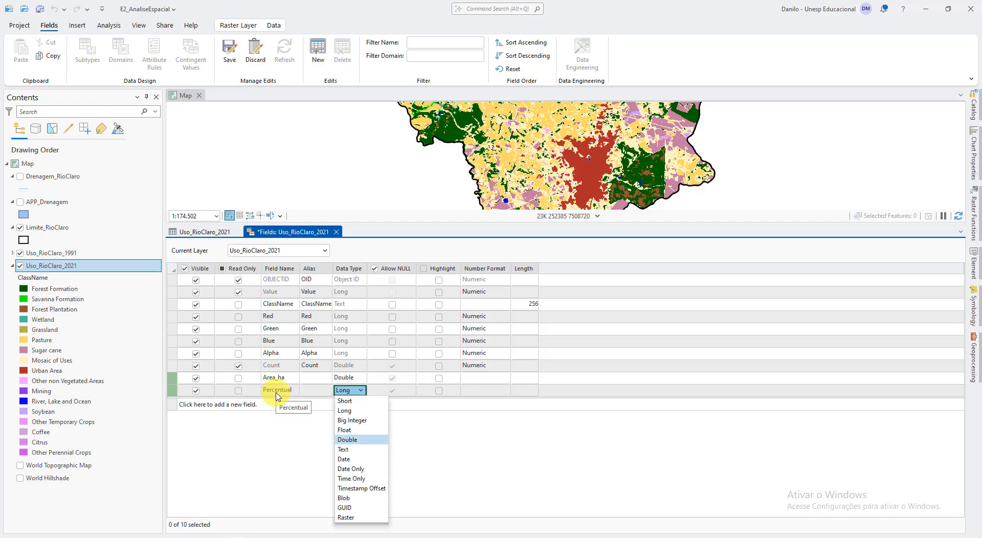
pyautogui.click(349, 440)
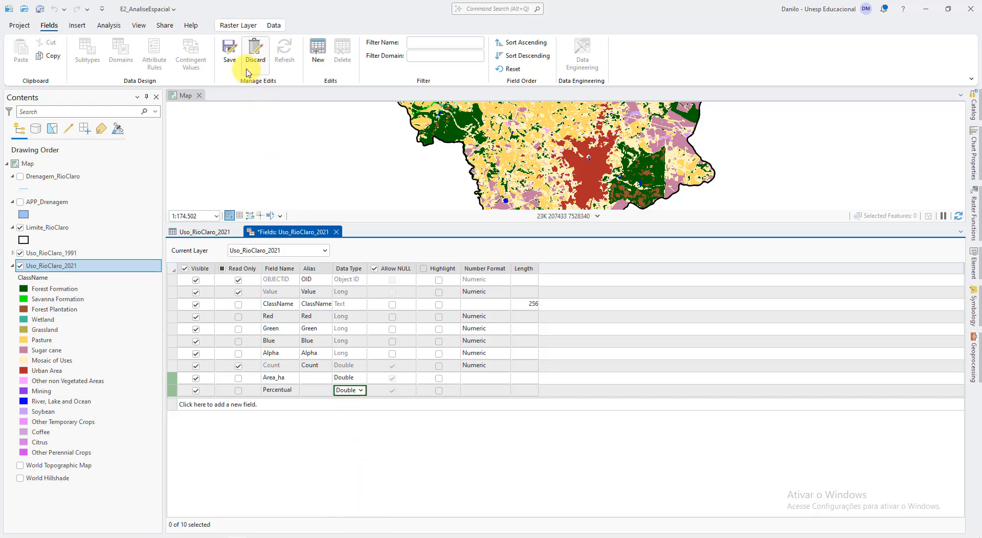
pyautogui.click(236, 47)
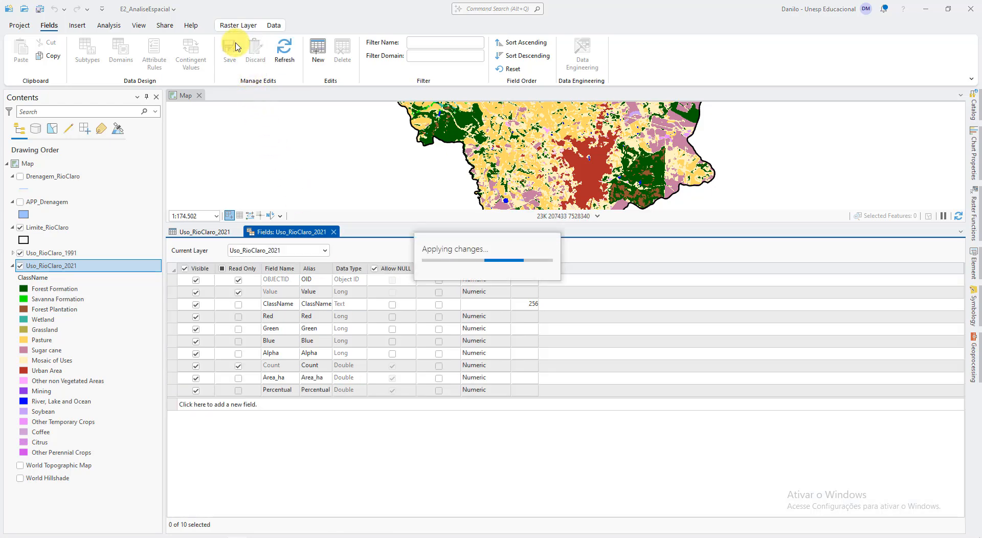
pyautogui.click(335, 232)
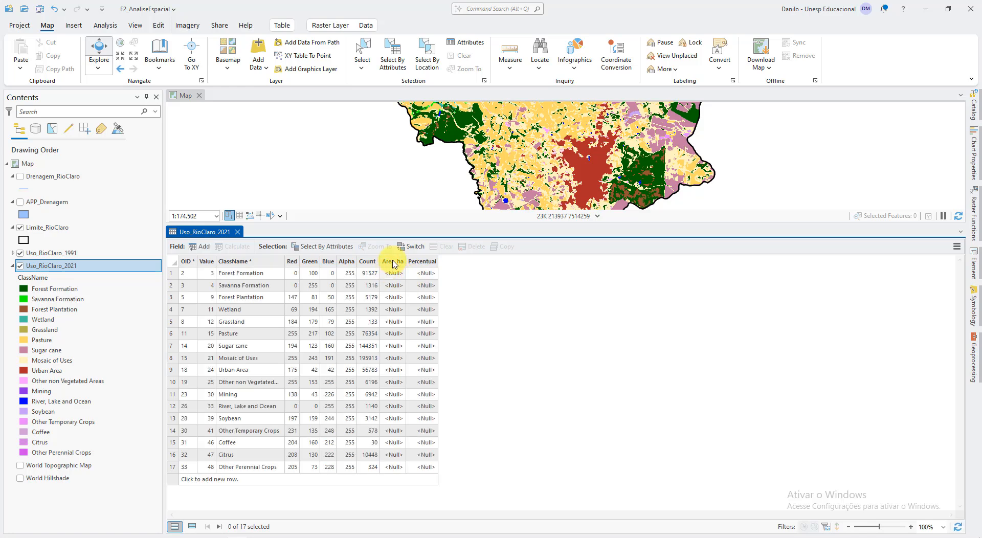
pyautogui.click(392, 261)
pyautogui.click(367, 276)
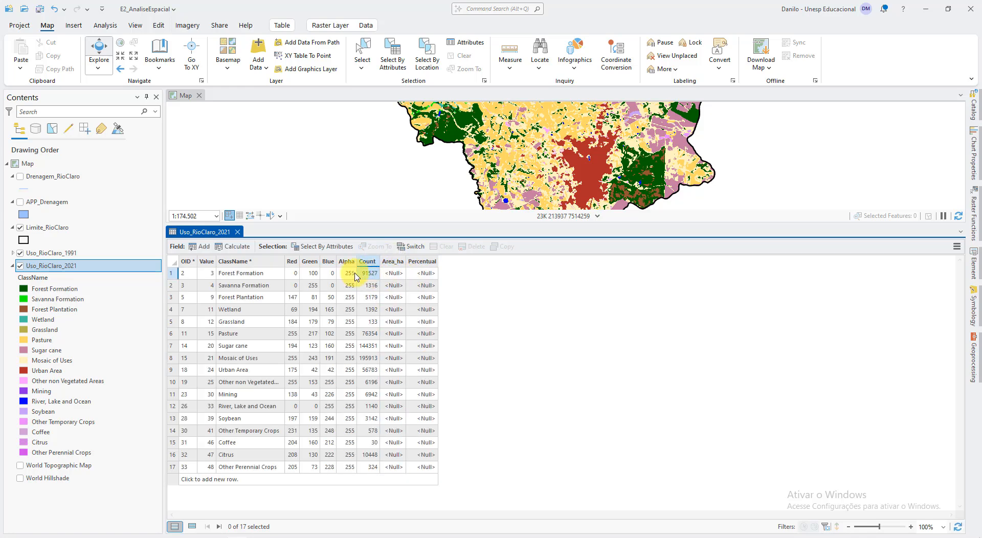
pyautogui.click(367, 261)
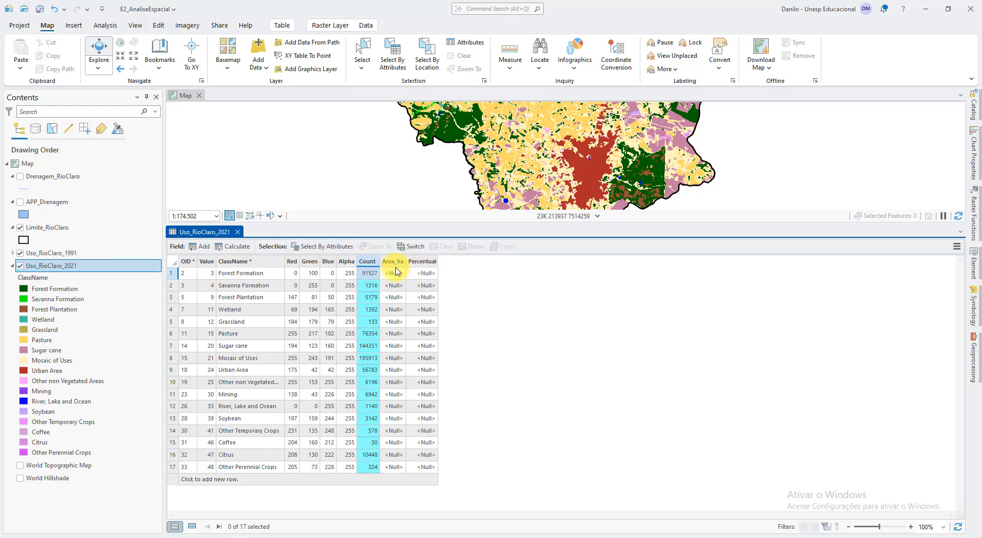
pyautogui.click(394, 274)
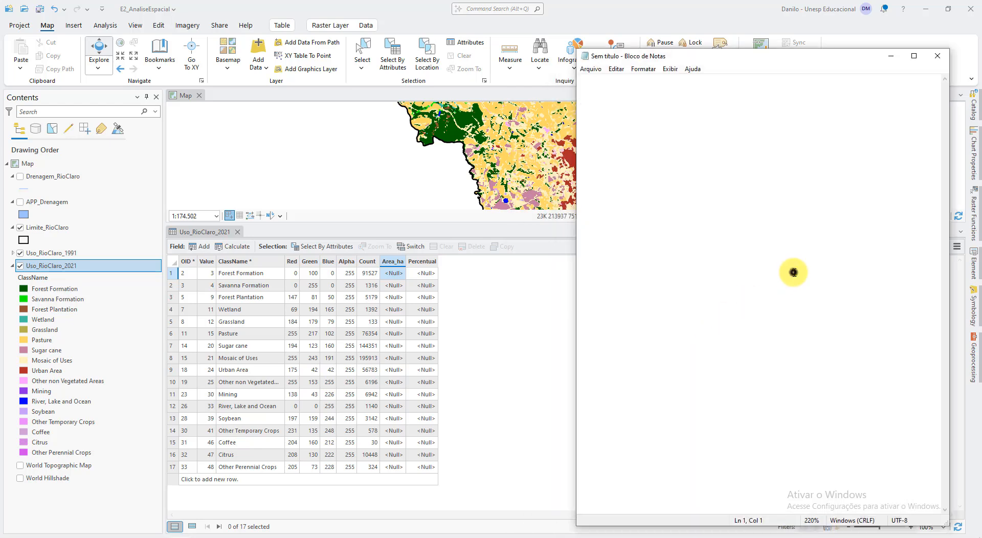
# Step: In Notepad, write the pixel area "30 x 30 = 900m²" and the hectare formula "Count * 900 / 10000", then return to the attribute table
pyautogui.write('30 x 30')
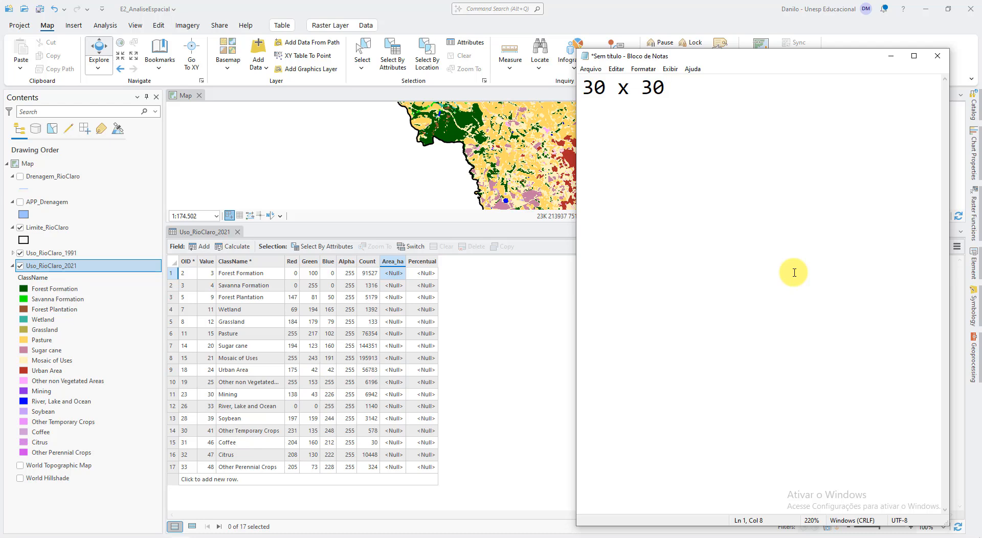
pyautogui.write(' = 900m')
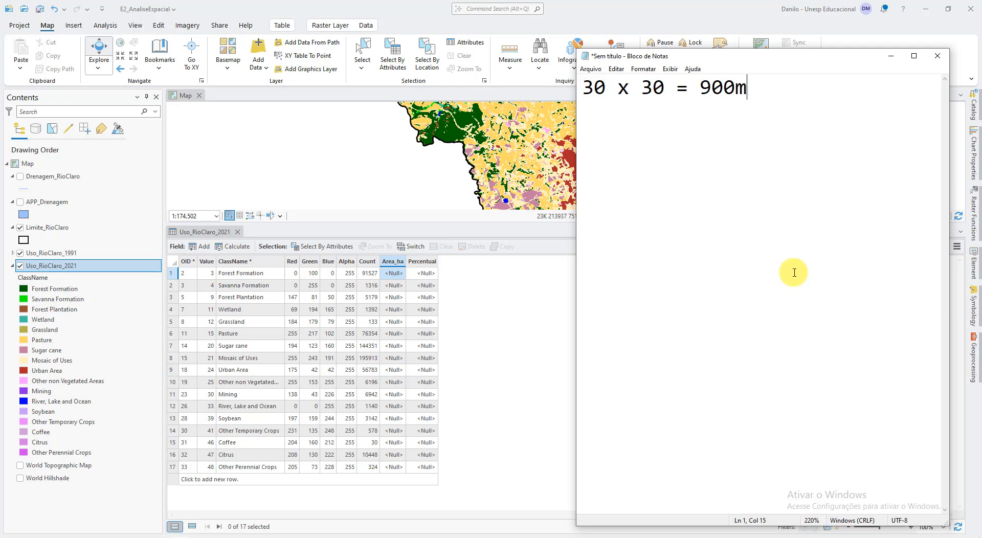
pyautogui.write('²')
pyautogui.press('Return')
pyautogui.press('Return')
pyautogui.write('Count * ')
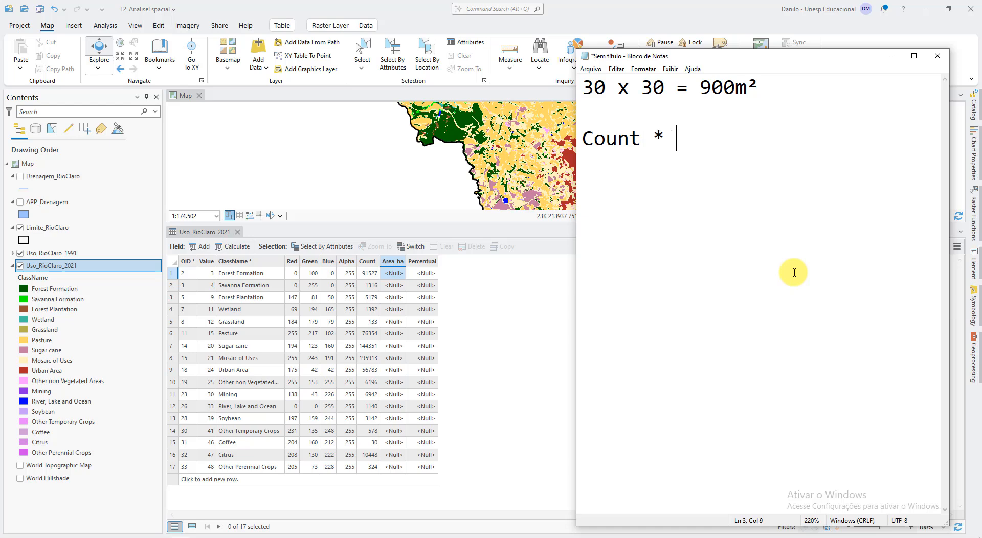
pyautogui.write('900 / 10')
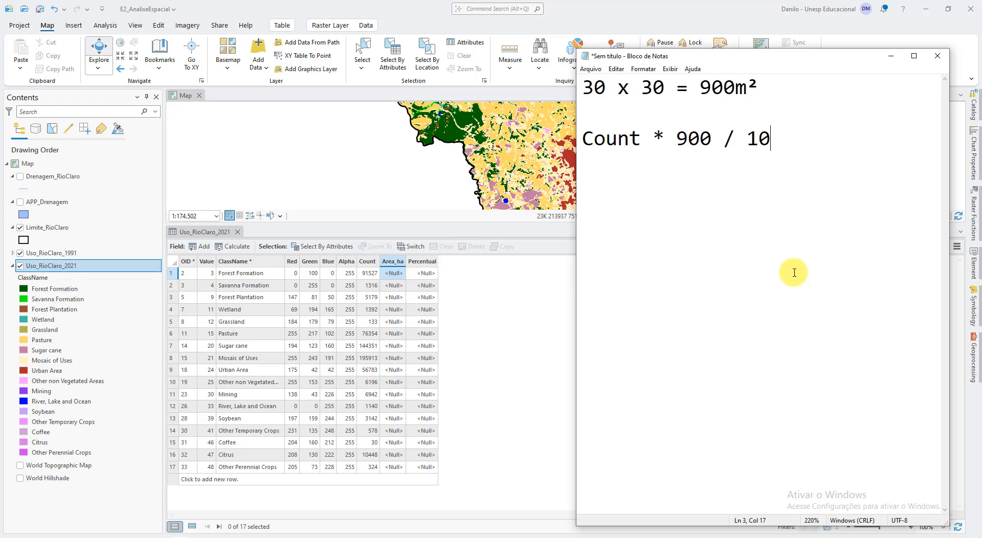
pyautogui.write('000')
pyautogui.click(453, 281)
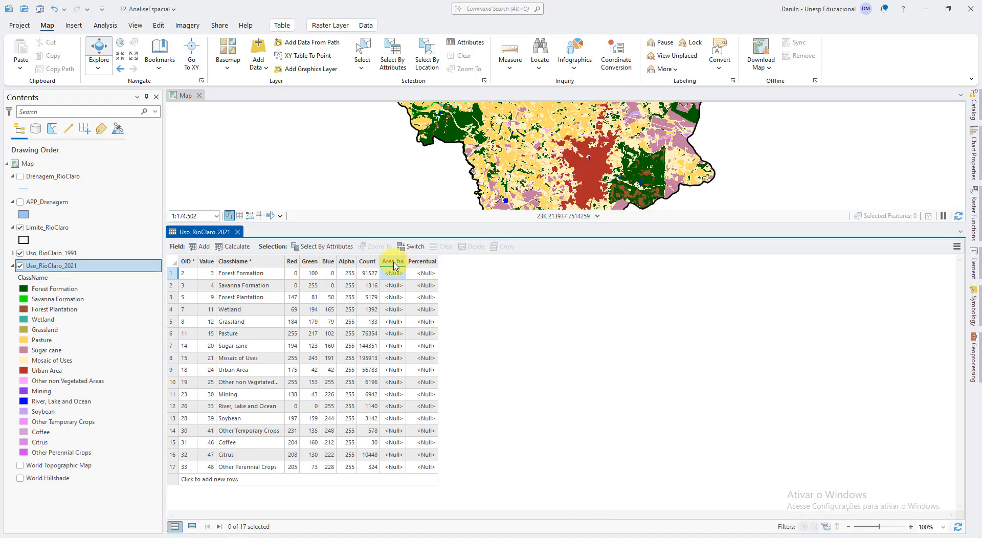
# Step: Open Calculate Field for the Area_ha column and clear the existing expression
pyautogui.click(392, 262)
pyautogui.rightClick(394, 264)
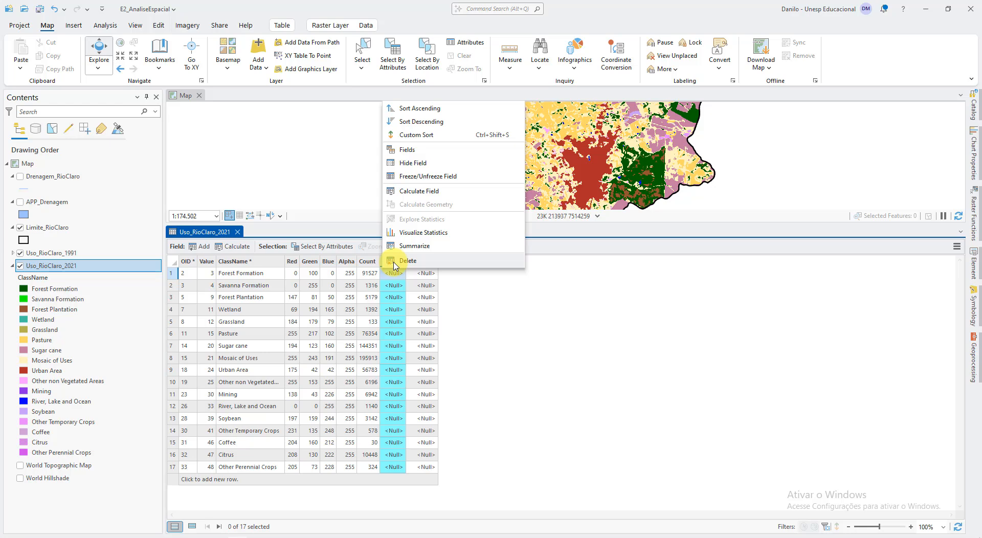
pyautogui.click(419, 191)
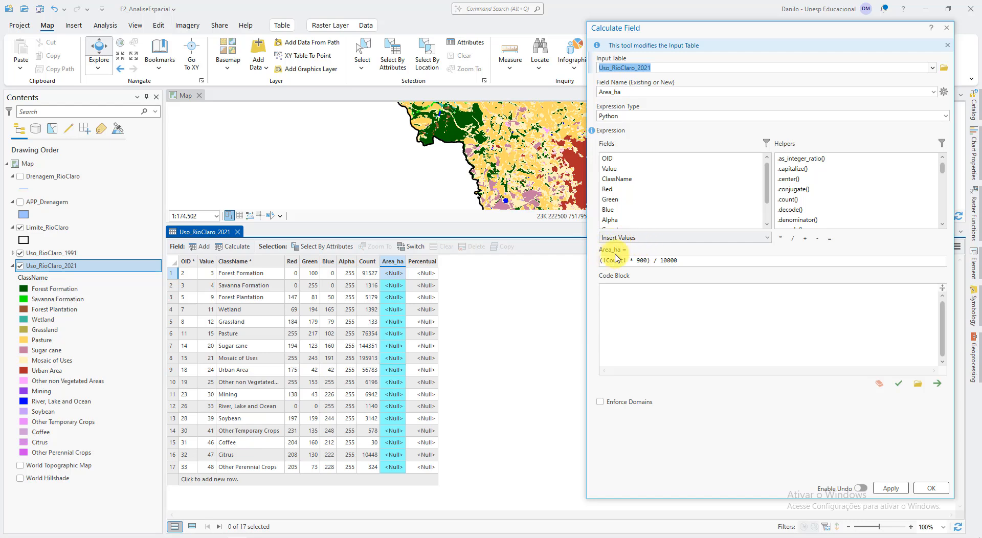
pyautogui.tripleClick(699, 261)
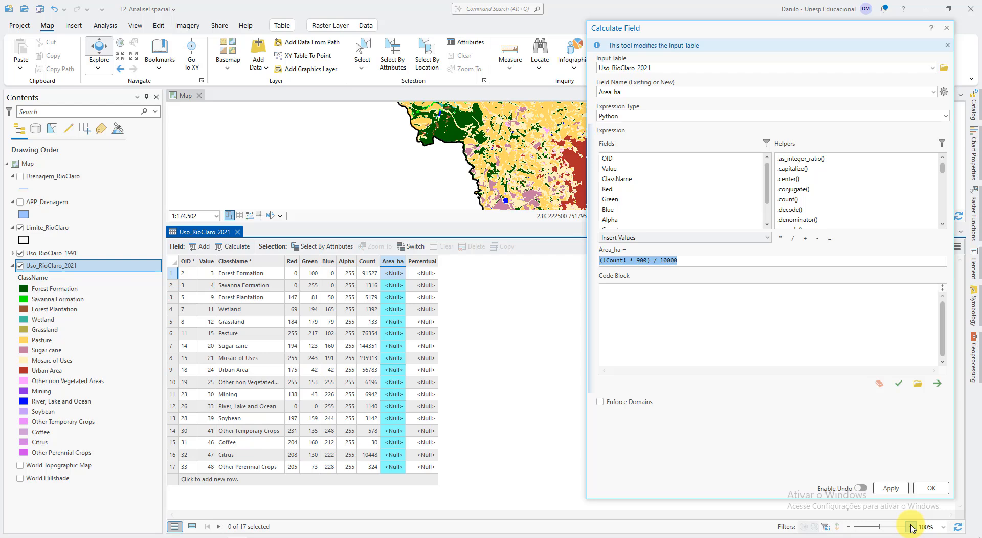
pyautogui.press('Delete')
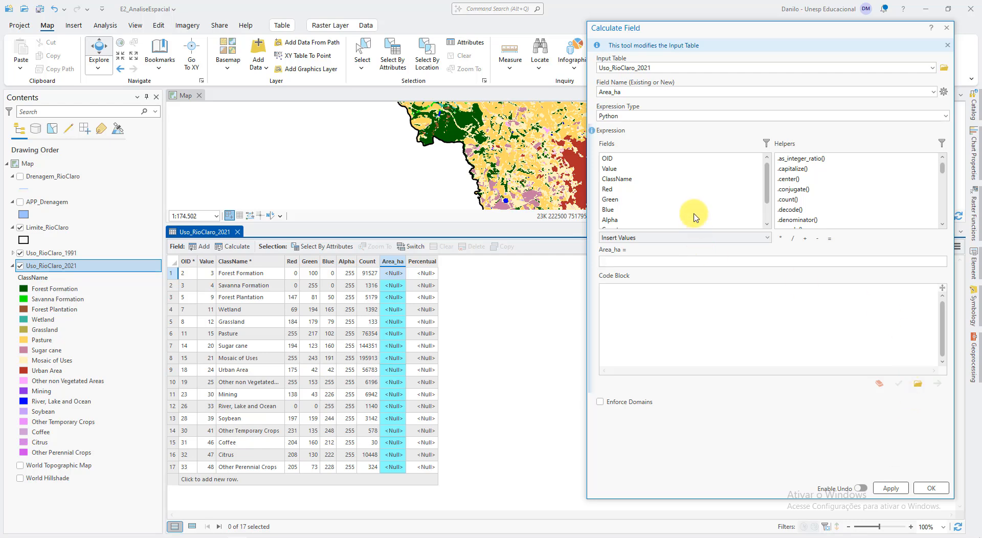
# Step: Calculate Area_ha with the expression (!Count! * 900) / 10000 and close the tool
pyautogui.scroll(-1, 694, 215)
pyautogui.click(643, 203)
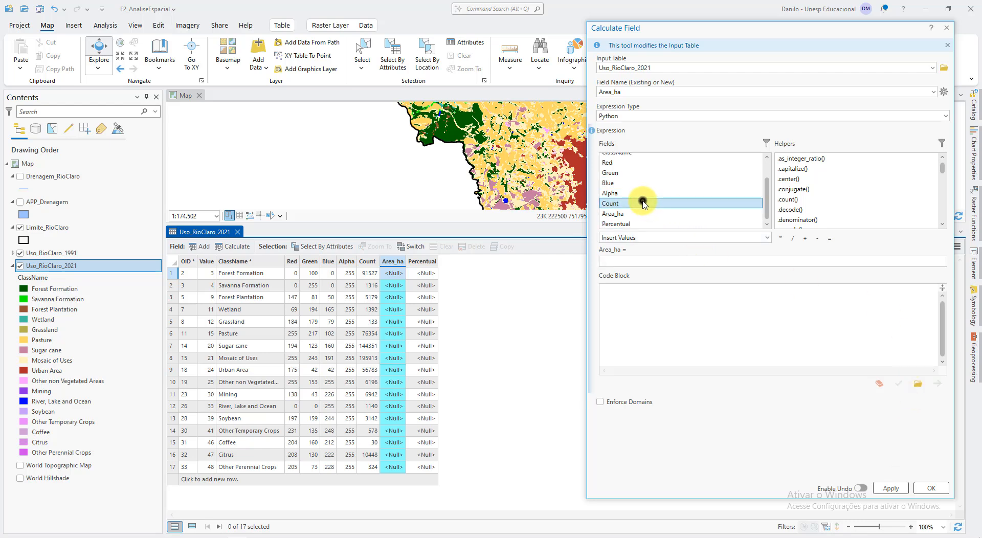
pyautogui.doubleClick(643, 203)
pyautogui.click(631, 263)
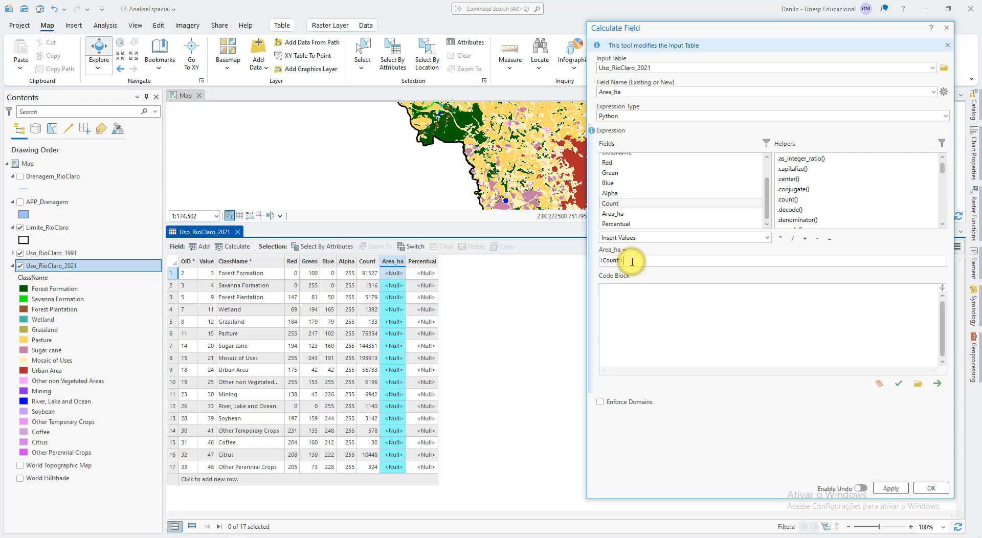
pyautogui.click(780, 239)
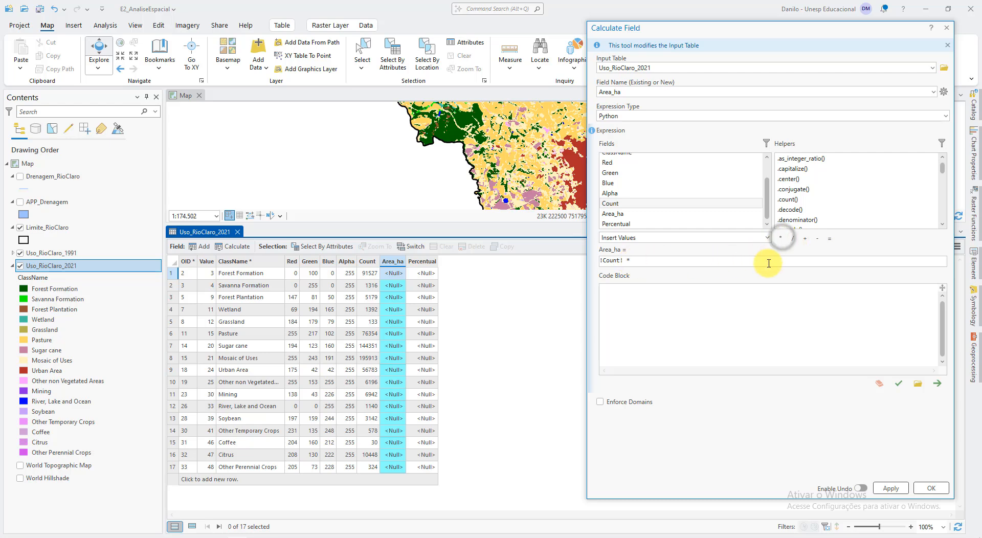
pyautogui.write('90')
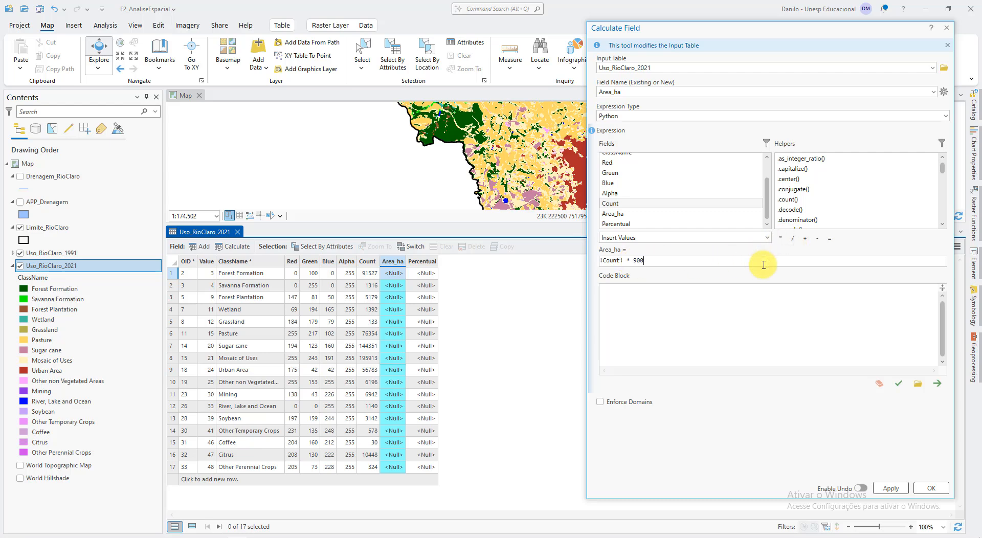
pyautogui.write('0')
pyautogui.click(793, 239)
pyautogui.write('10000')
pyautogui.write(')')
pyautogui.write('(')
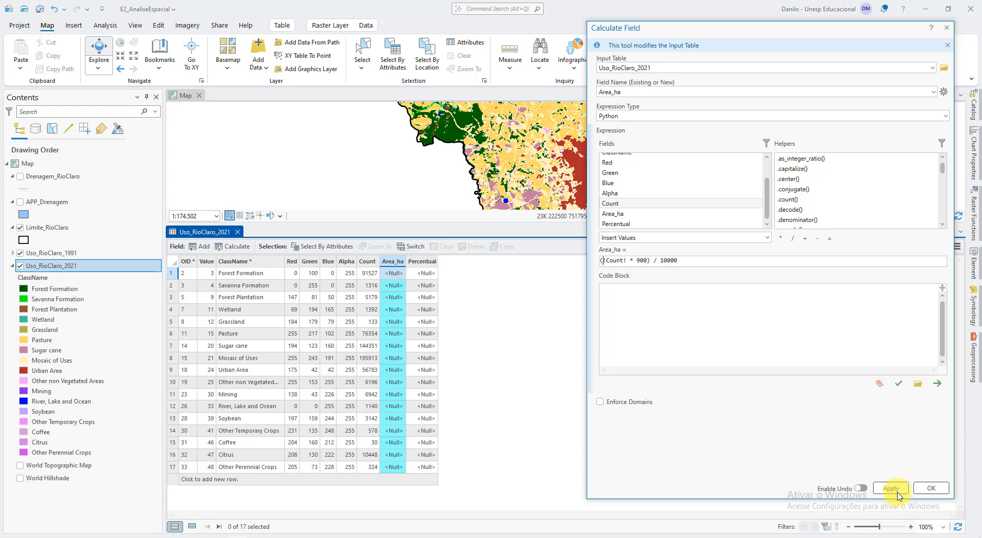
pyautogui.click(938, 489)
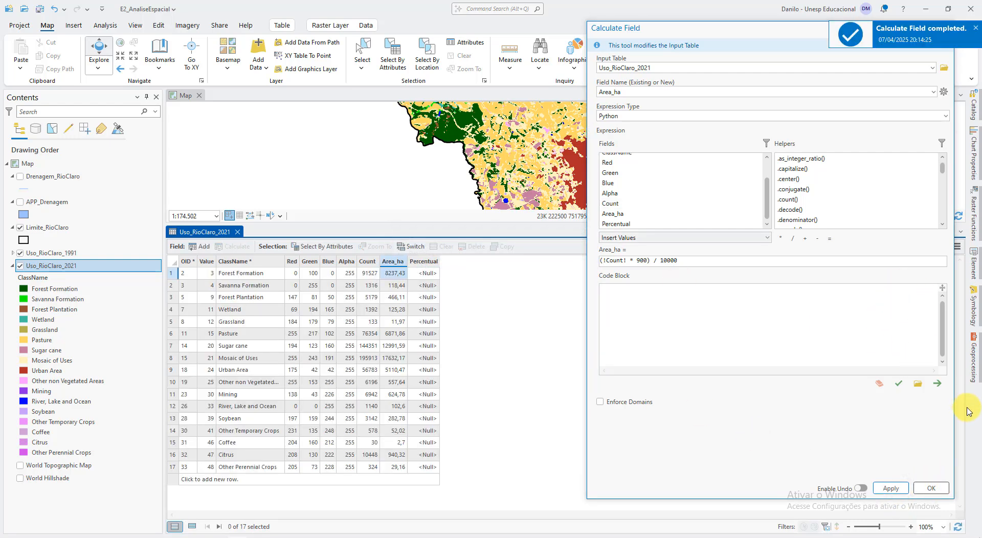
pyautogui.click(933, 491)
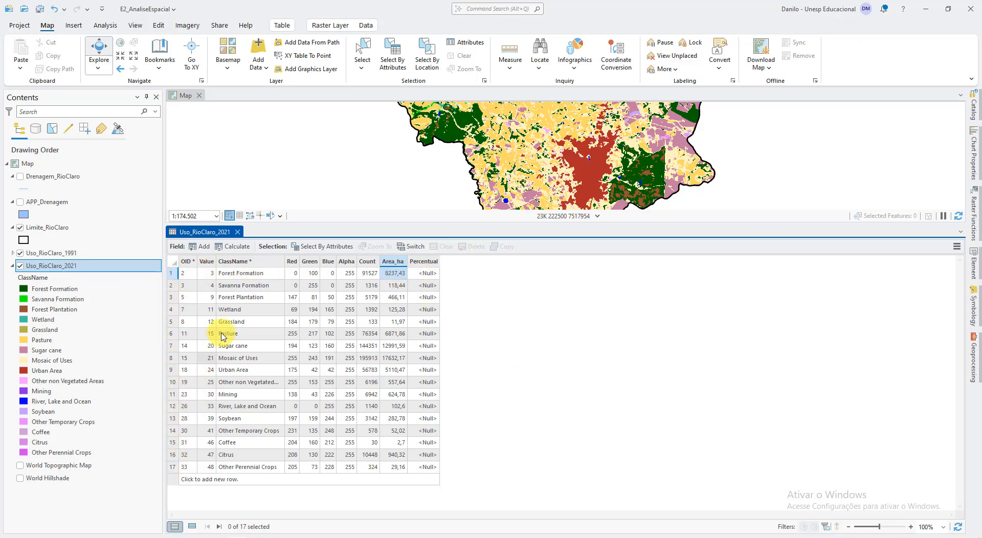
pyautogui.click(428, 273)
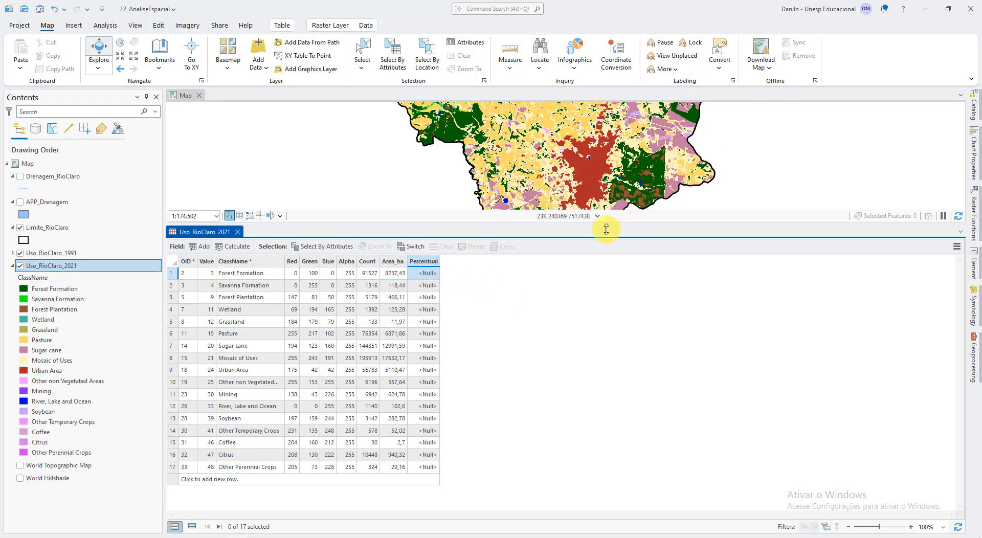
pyautogui.click(394, 287)
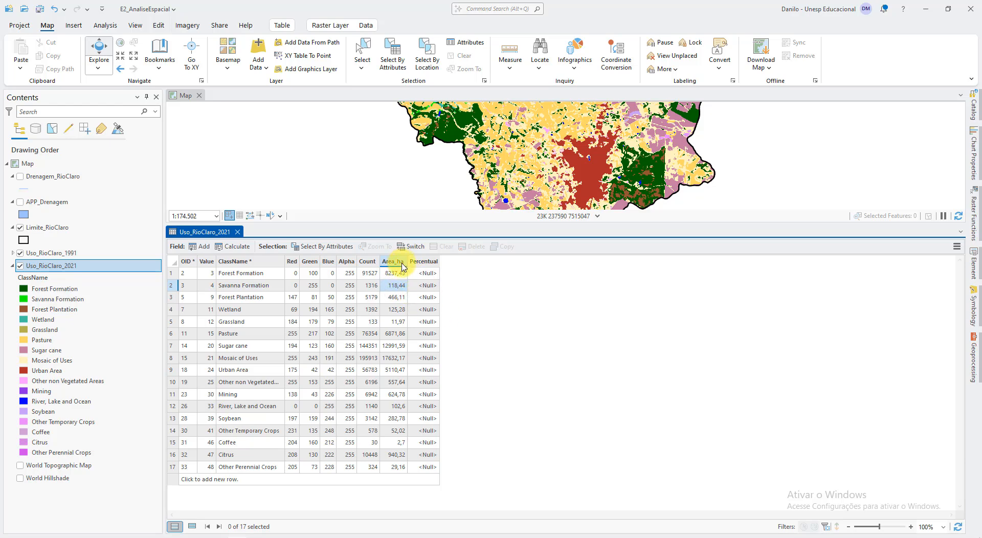
pyautogui.moveTo(395, 406); pyautogui.dragTo(395, 419)
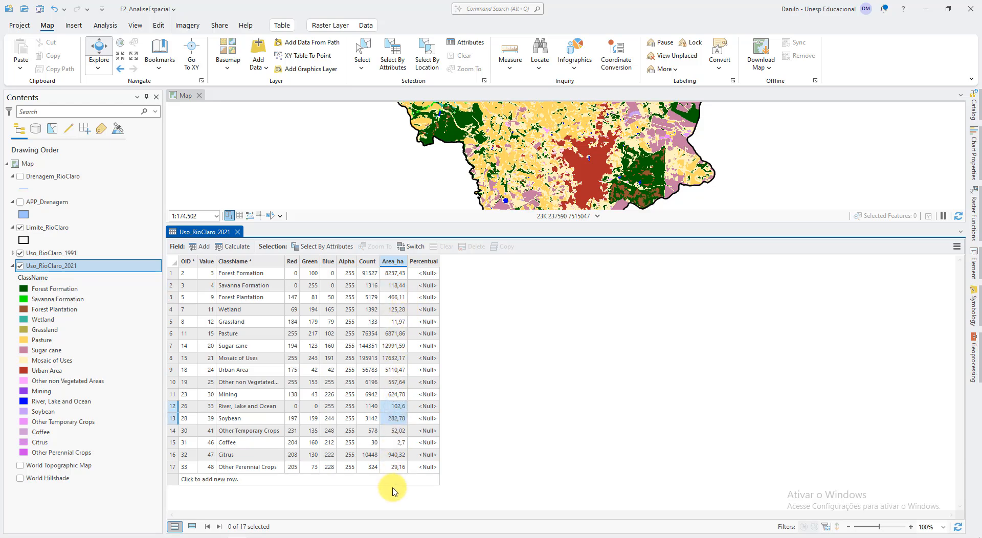
pyautogui.click(56, 229)
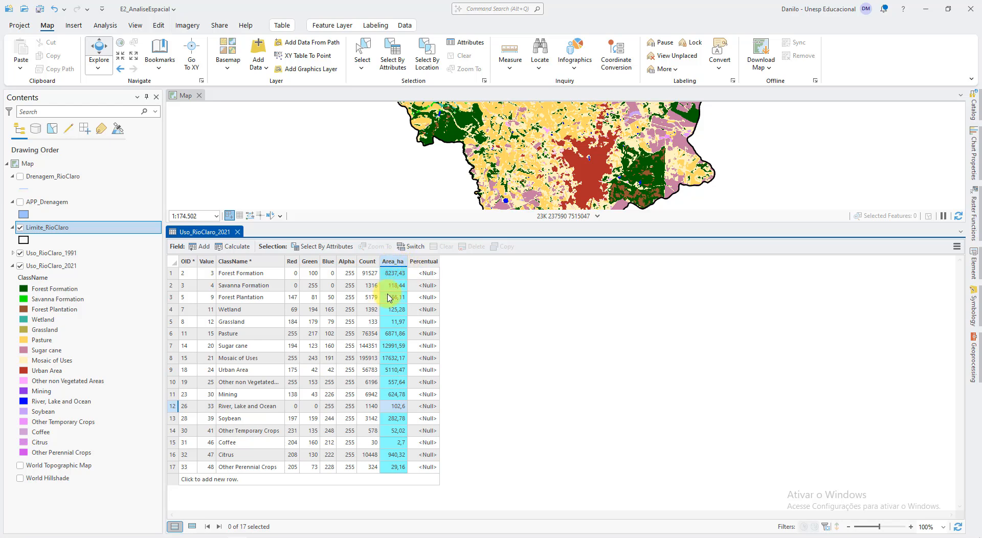
# Step: Visualize the statistics of the Area_ha column and keep the chart's properties pane docked open
pyautogui.rightClick(392, 265)
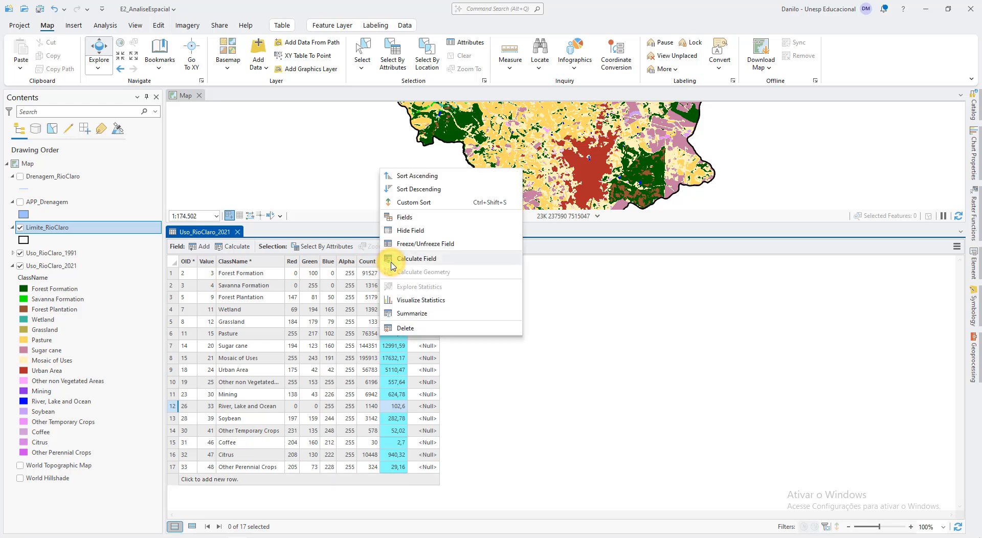
pyautogui.click(453, 303)
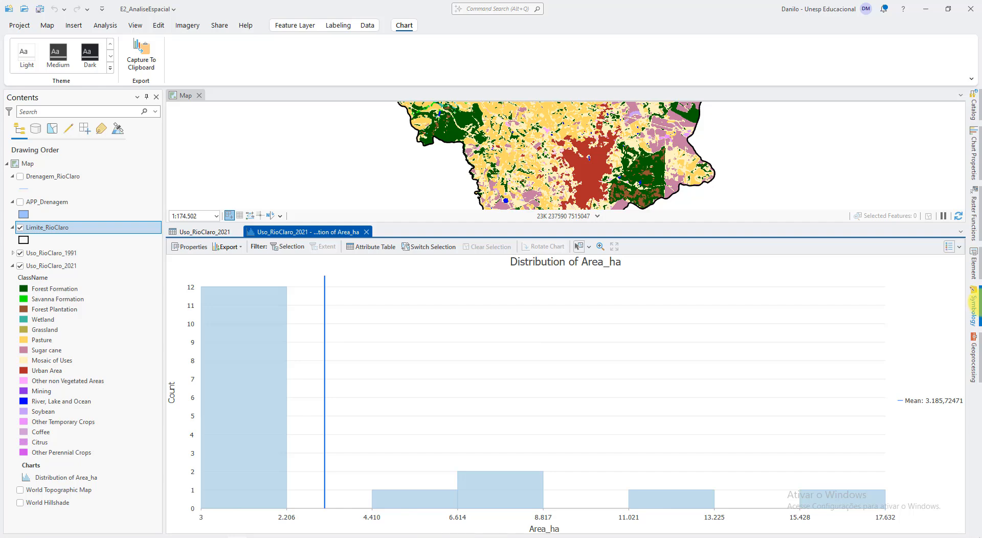
pyautogui.click(975, 165)
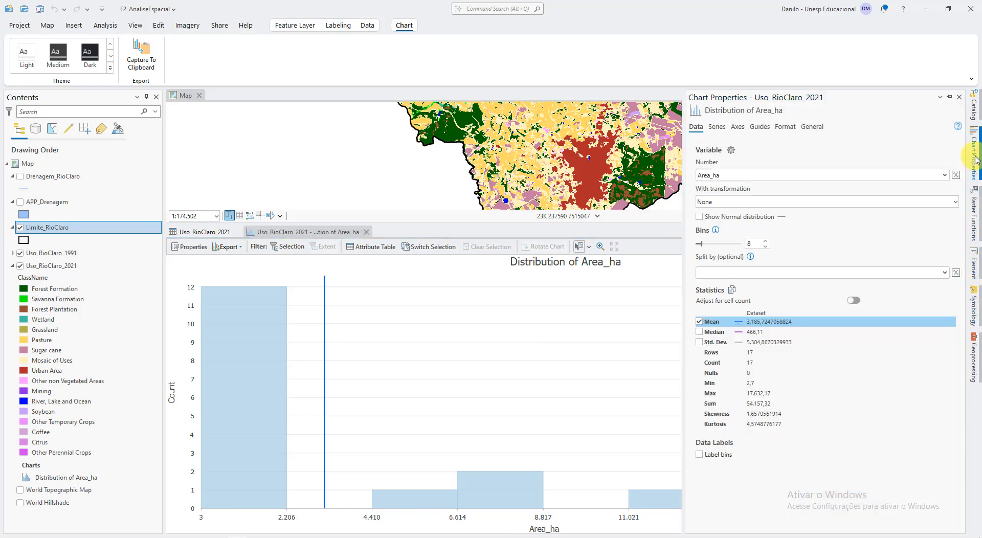
pyautogui.click(951, 99)
pyautogui.click(974, 153)
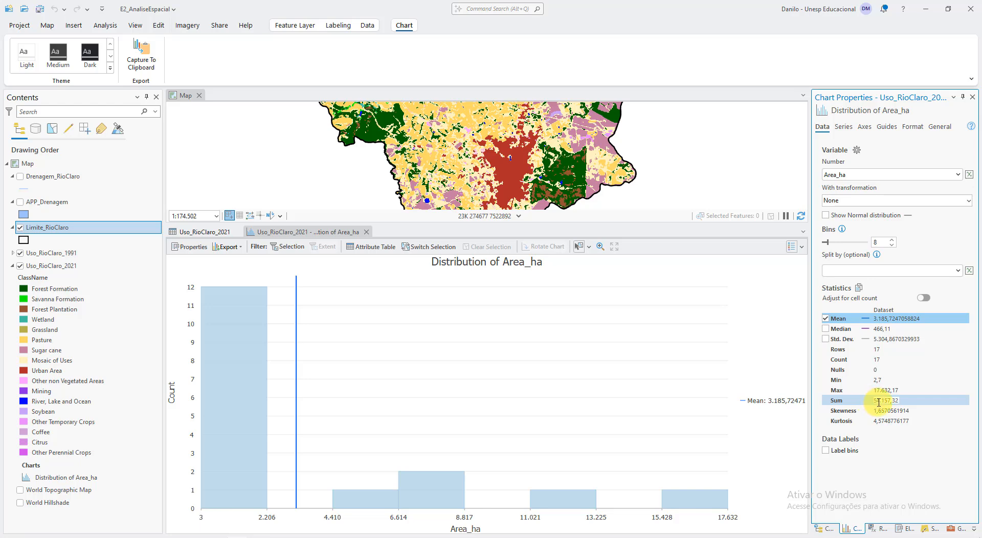
# Step: Copy the Sum statistic of Area_ha and paste it into Notepad below the hectare formula
pyautogui.click(900, 402)
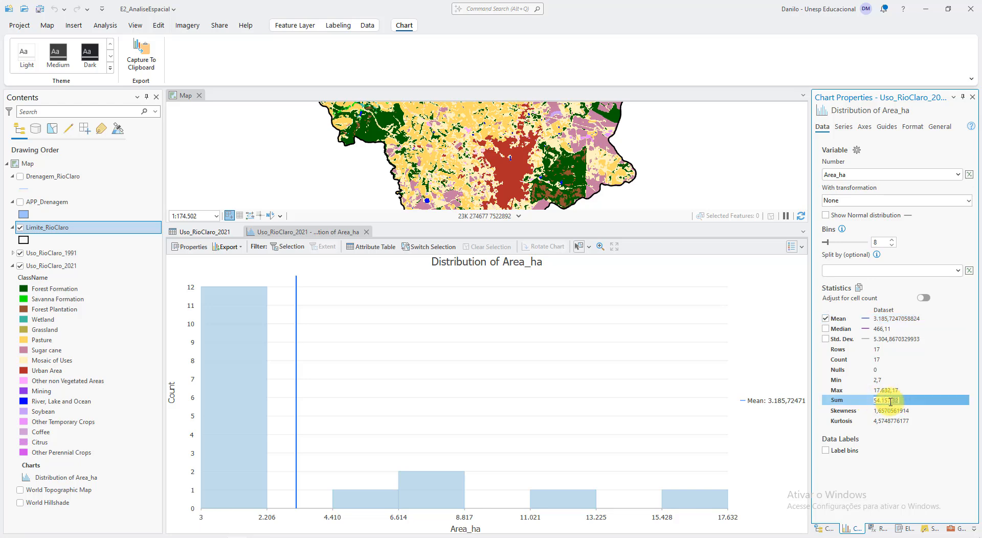
pyautogui.moveTo(900, 402)
pyautogui.mouseDown()
pyautogui.moveTo(875, 400)
pyautogui.moveTo(905, 401)
pyautogui.mouseUp()
pyautogui.hotkey('ctrl', 'c')
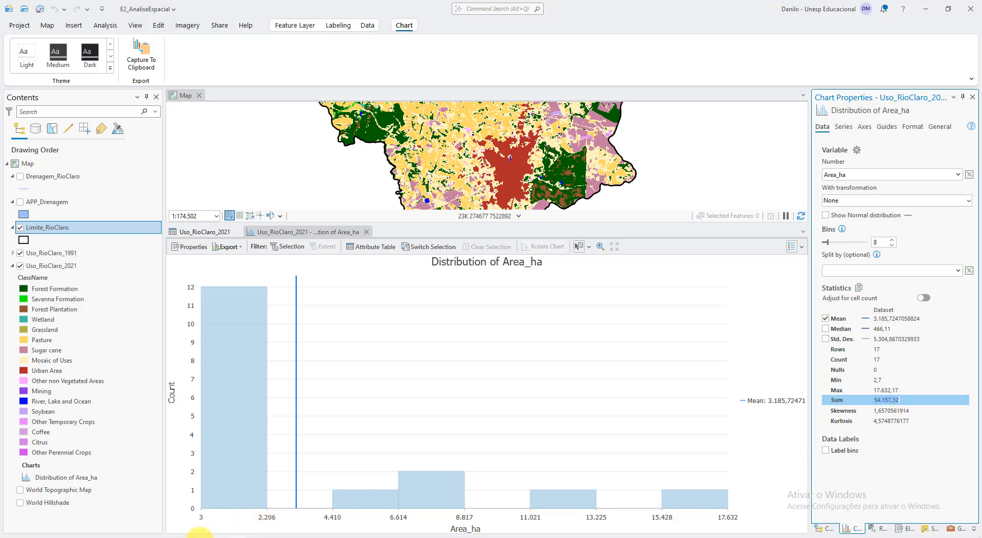
pyautogui.click(183, 537)
pyautogui.click(780, 272)
pyautogui.click(836, 250)
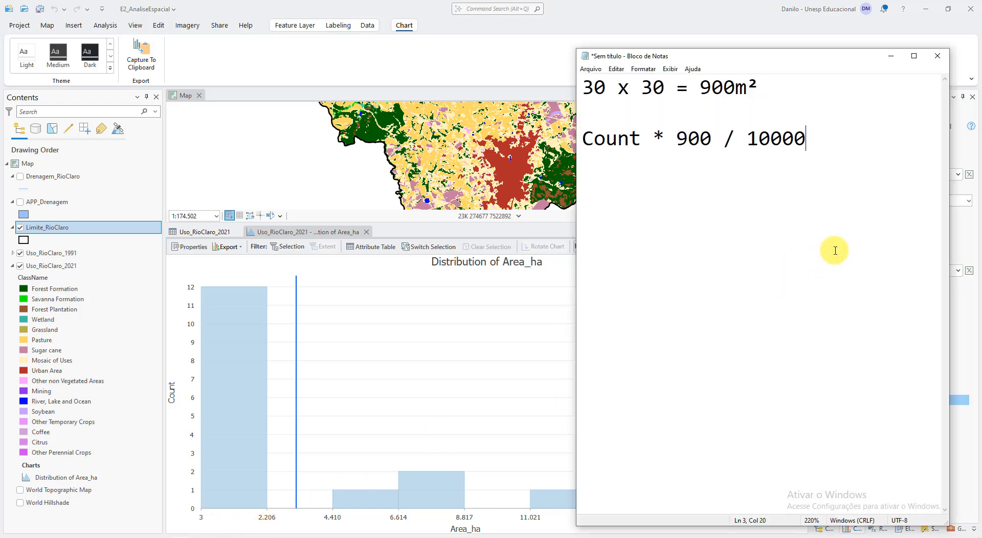
pyautogui.press('Return')
pyautogui.hotkey('ctrl', 'v')
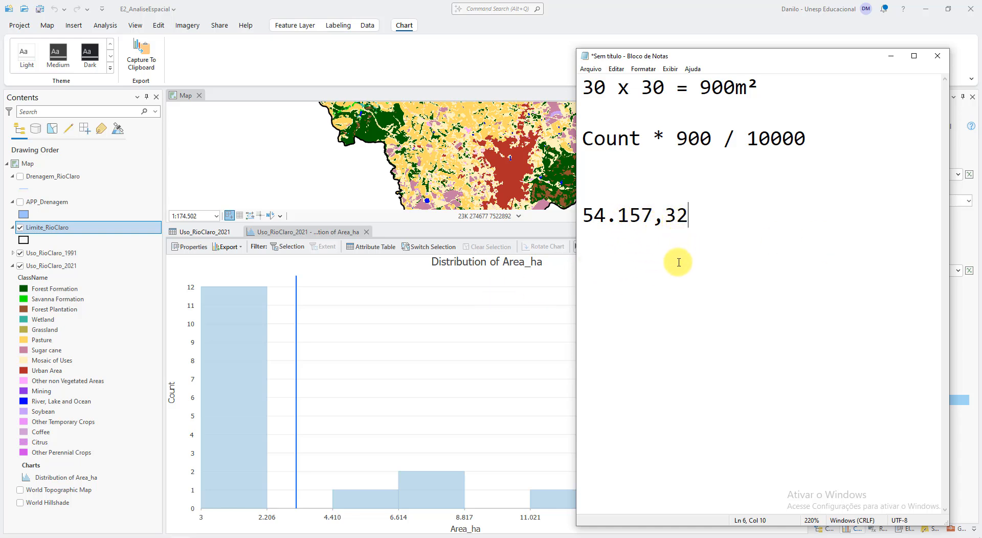
# Step: Close the statistics chart and write the proportion in Notepad as "54.157,32 = 100" and "Area_ha = x?"
pyautogui.click(366, 231)
pyautogui.click(423, 262)
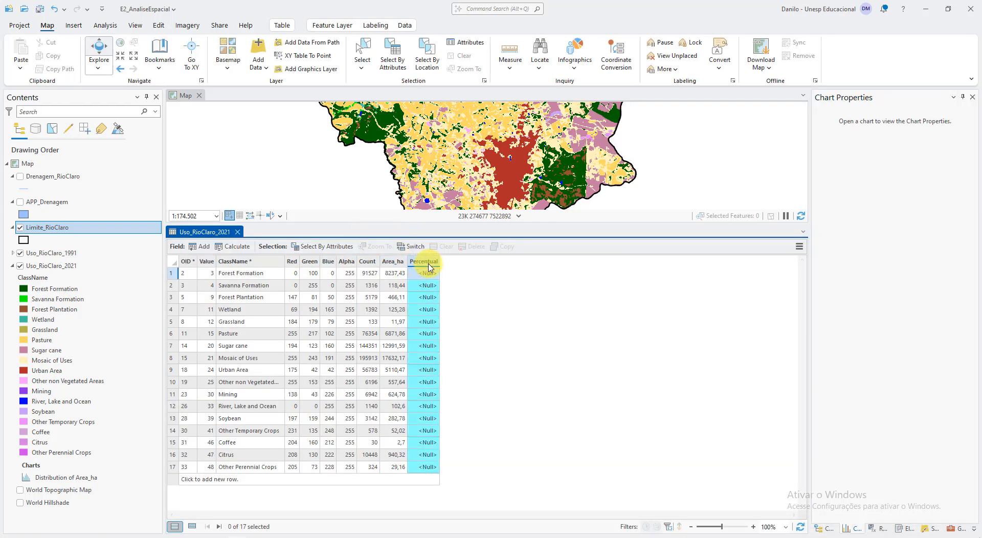
pyautogui.hotkey('alt', 'Tab')
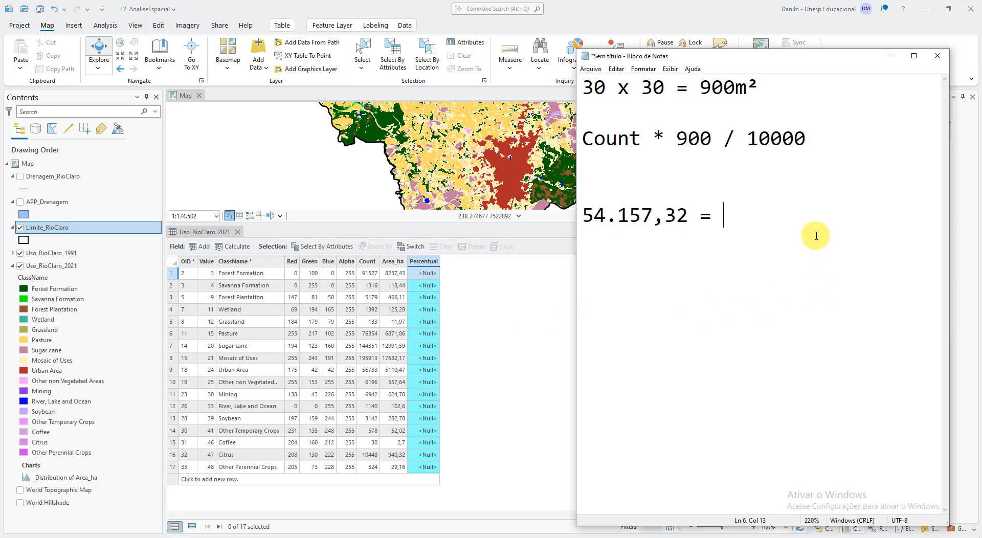
pyautogui.write('= 100')
pyautogui.click(399, 260)
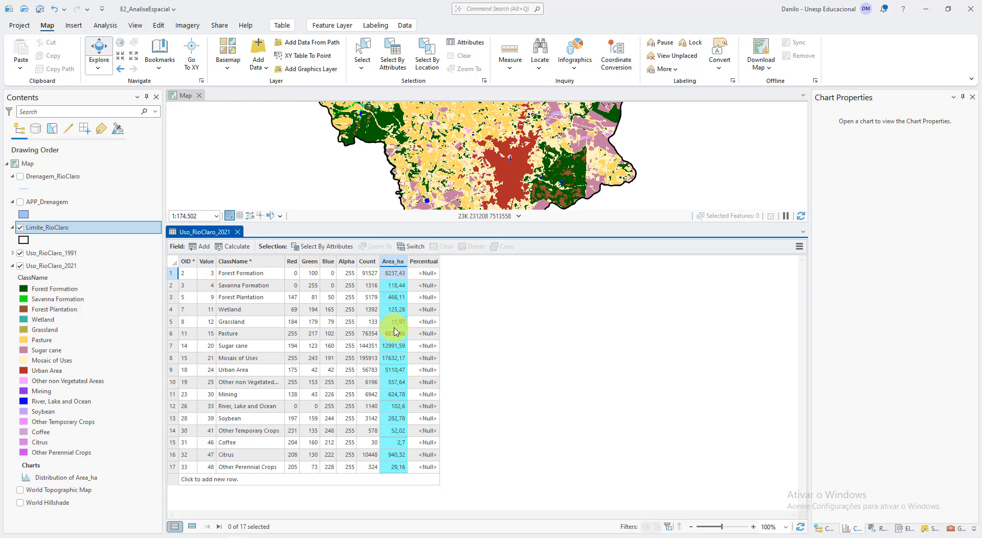
pyautogui.hotkey('alt', 'Tab')
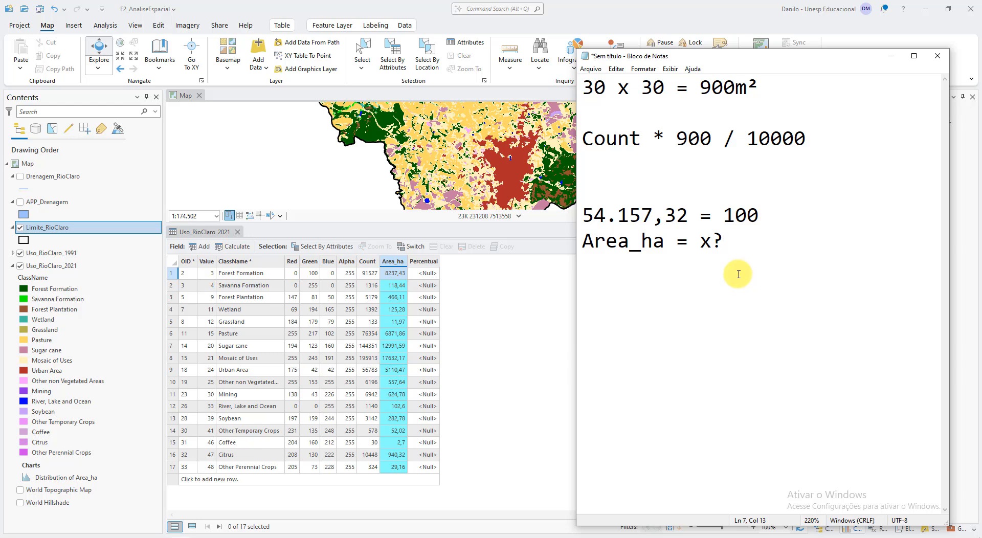
# Step: Write the percentage formula "(Area_ha * 100) / 54.157,32" in Notepad below the proportion, reusing the copied total area as the divisor
pyautogui.click(794, 286)
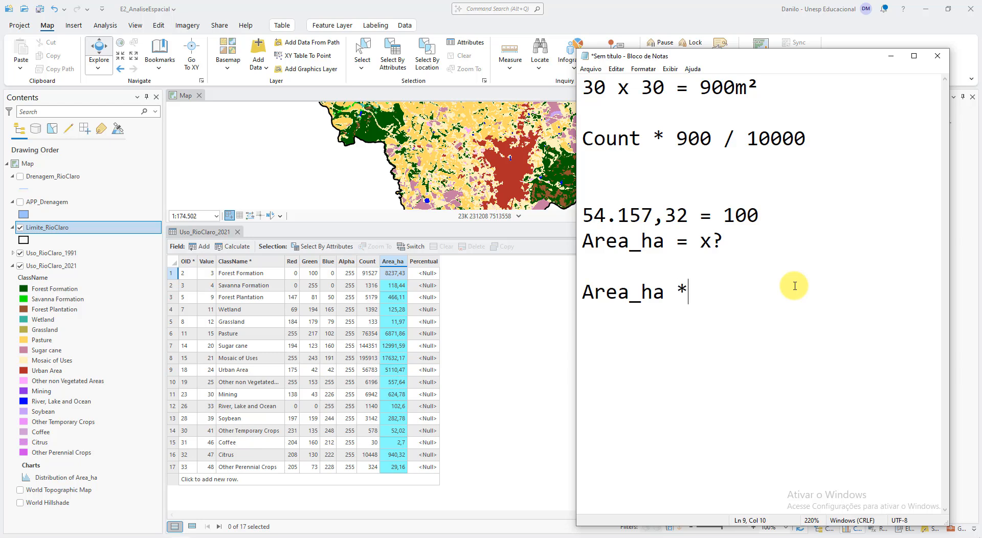
pyautogui.write('Area_ha * 100')
pyautogui.write('(')
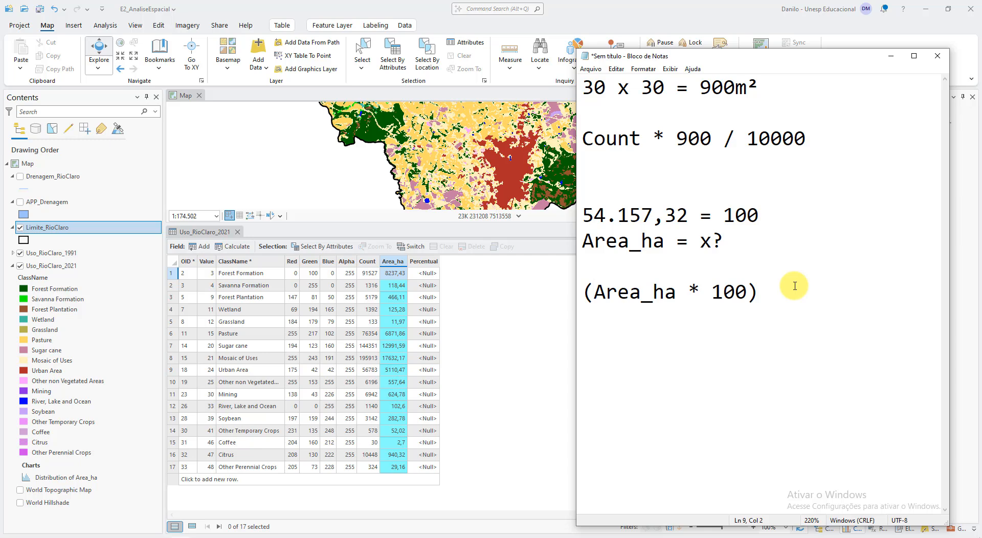
pyautogui.click(848, 295)
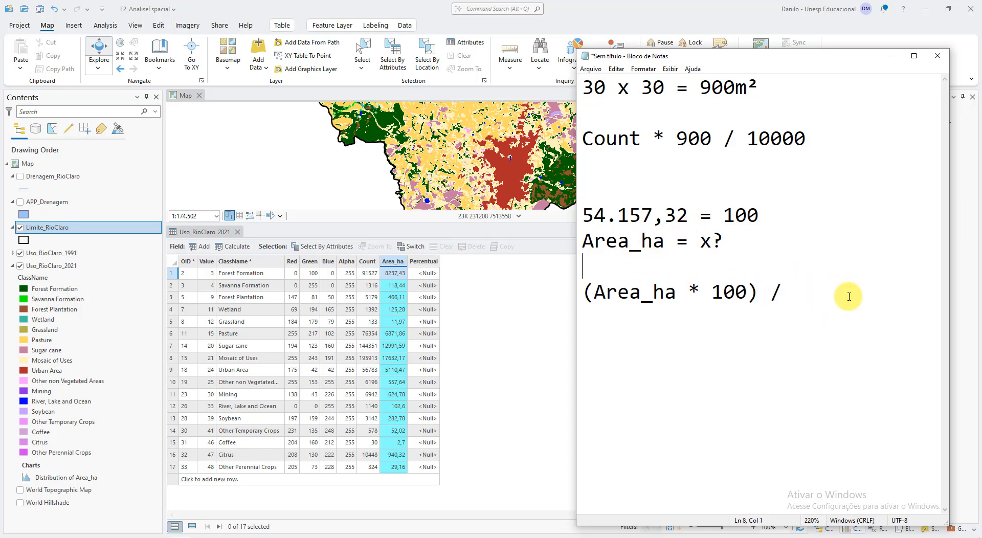
pyautogui.hotkey('ctrl', 'shift', 'Right')
pyautogui.hotkey('shift', 'Left')
pyautogui.hotkey('ctrl', 'c')
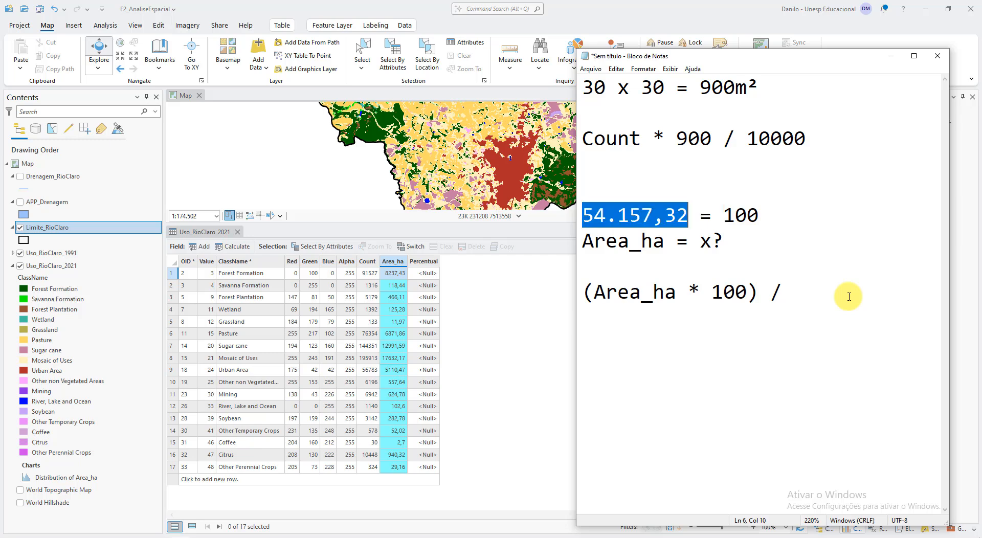
pyautogui.click(848, 296)
pyautogui.hotkey('ctrl', 'v')
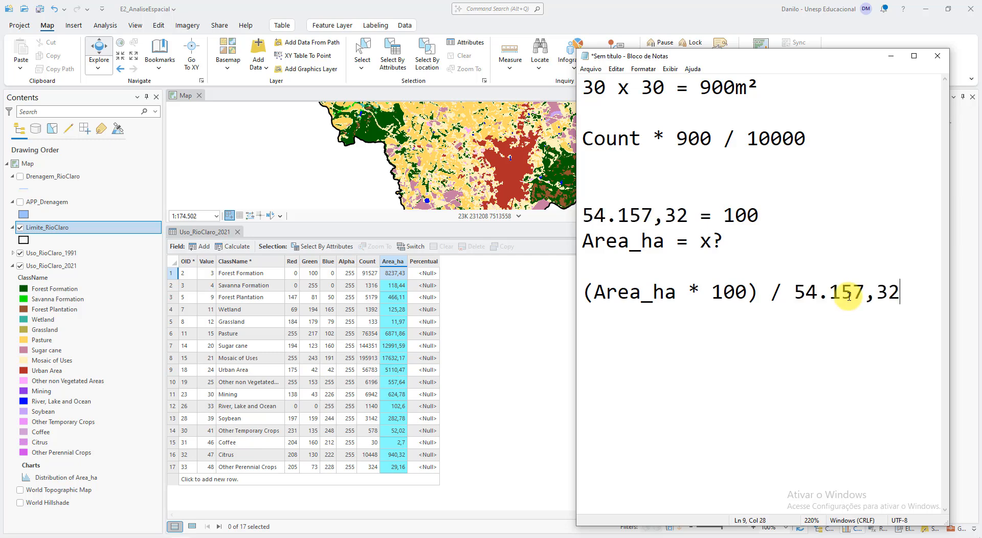
# Step: Rewrite the divisor of the percentage formula as 54157.32, with a decimal point and no thousands separator, and select that number
pyautogui.click(866, 296)
pyautogui.hotkey('shift', 'Right')
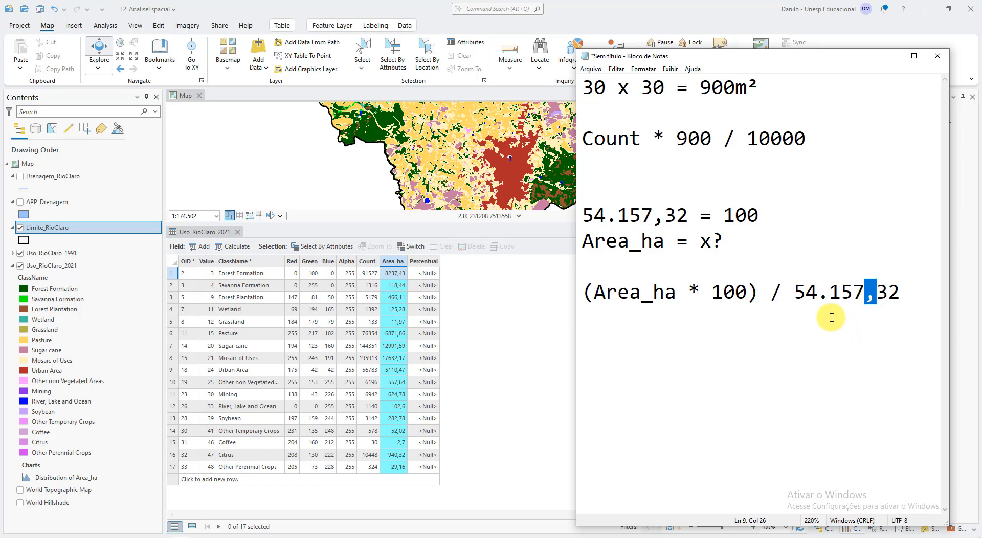
pyautogui.click(823, 292)
pyautogui.press('Delete')
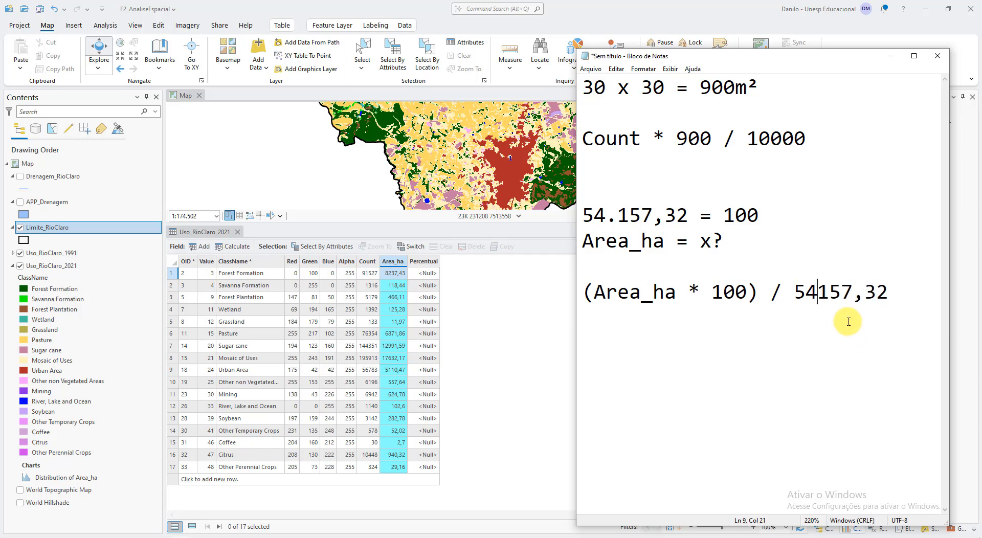
pyautogui.click(853, 318)
pyautogui.write('.')
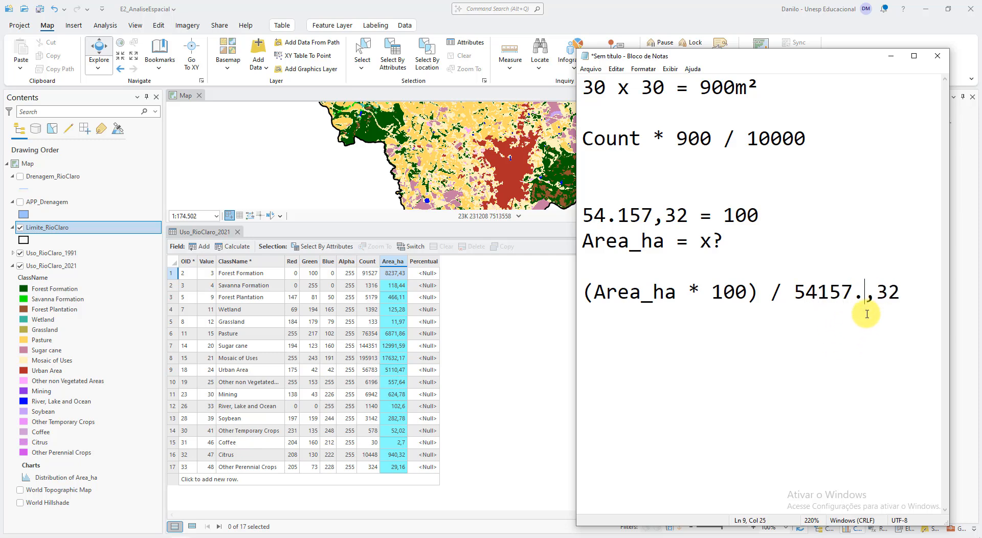
pyautogui.press('Delete')
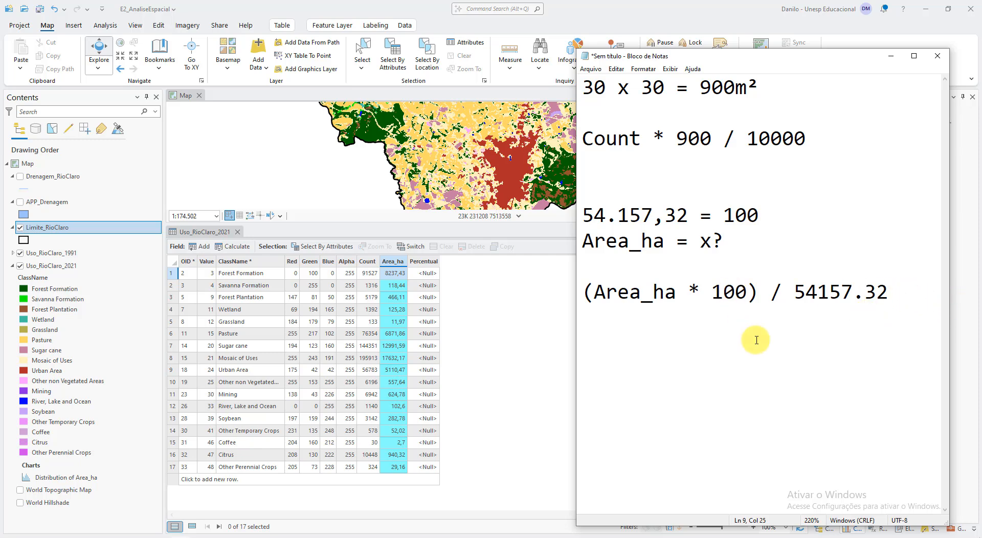
pyautogui.doubleClick(910, 291)
pyautogui.moveTo(849, 285); pyautogui.dragTo(797, 281)
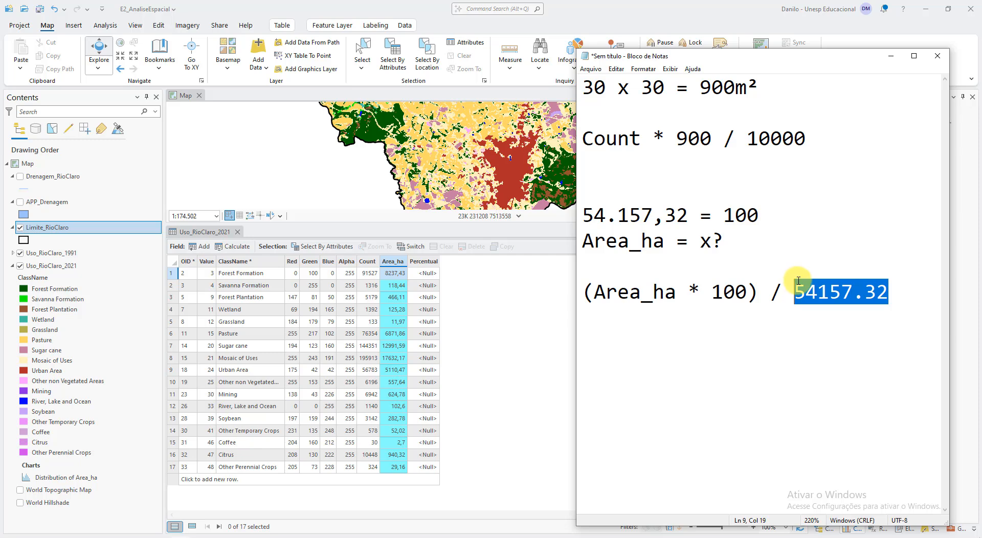
# Step: Return to the attribute table, open Calculate Field for the Percentual column and clear the existing expression
pyautogui.click(484, 278)
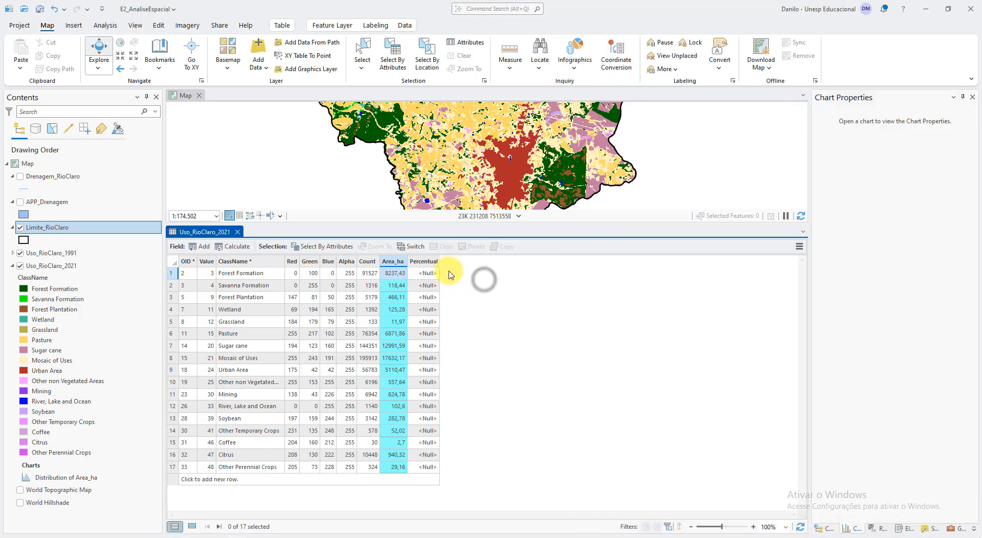
pyautogui.click(426, 263)
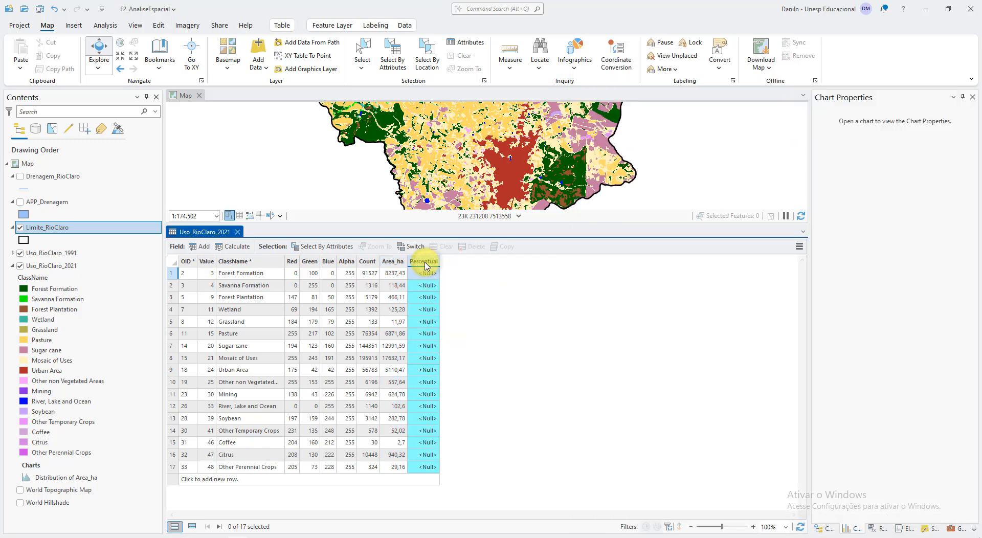
pyautogui.rightClick(426, 264)
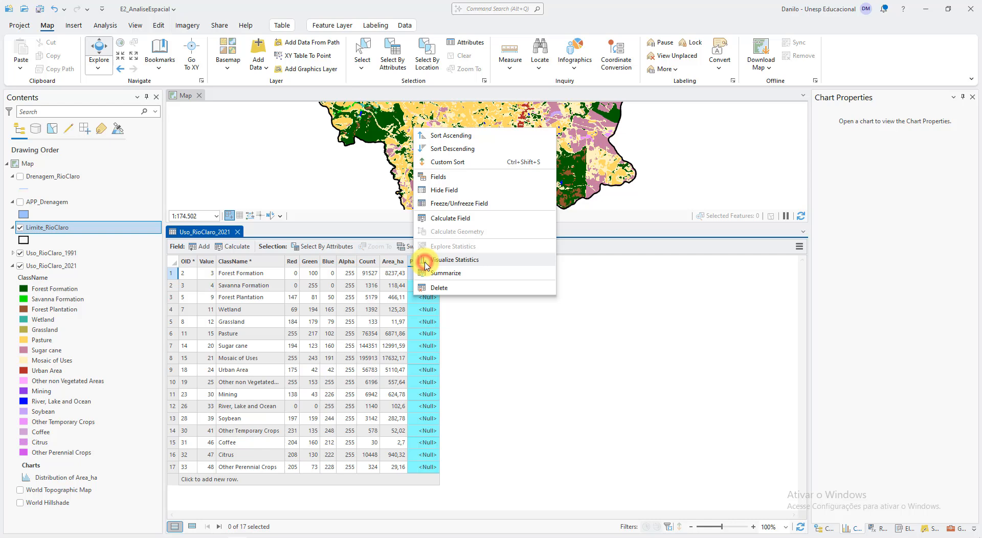
pyautogui.click(466, 221)
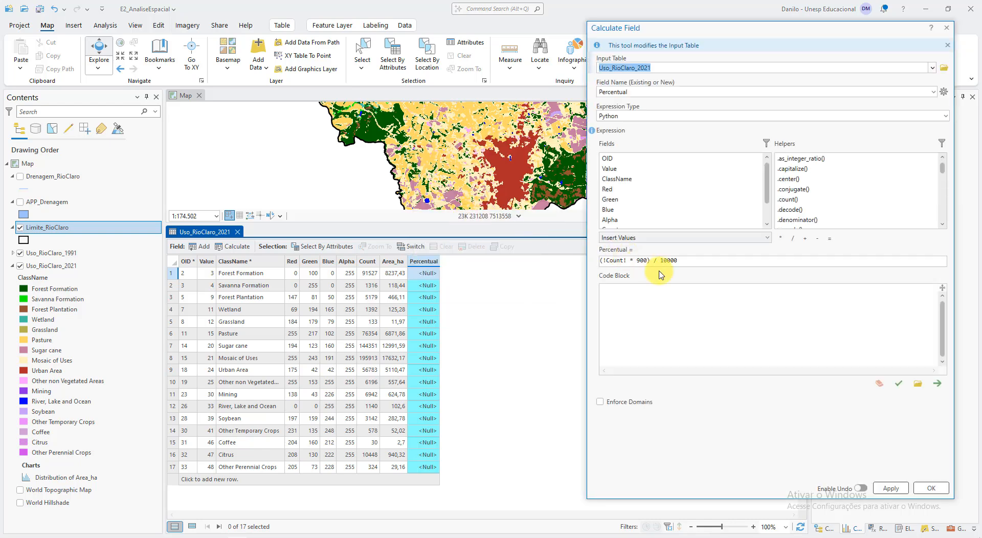
pyautogui.moveTo(734, 258); pyautogui.dragTo(387, 221)
pyautogui.press('Delete')
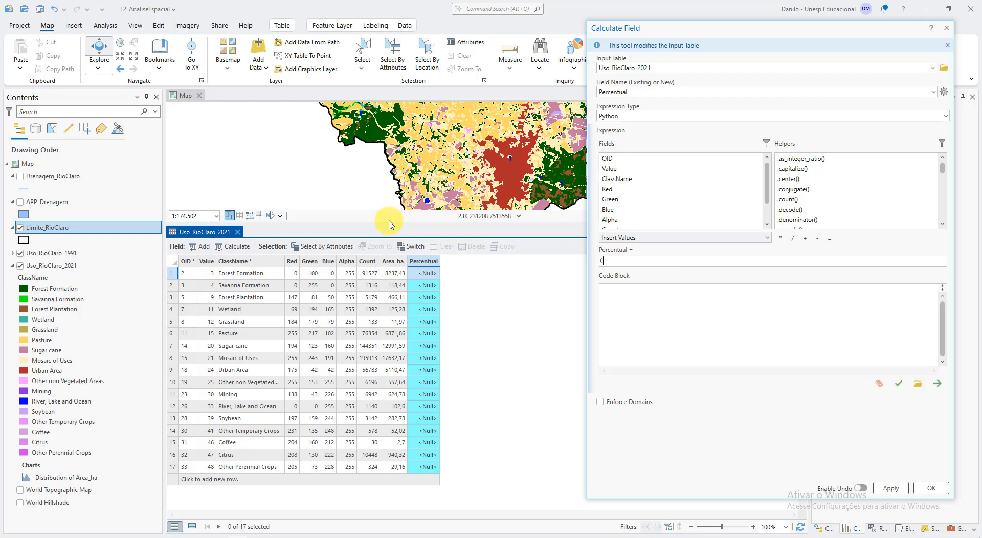
# Step: Build the Percentual expression as "(!Area_ha! * 100) / 54157.32", inserting the Area_ha field from the available fields
pyautogui.write('(')
pyautogui.scroll(-5, 538, 196)
pyautogui.scroll(-1, 637, 194)
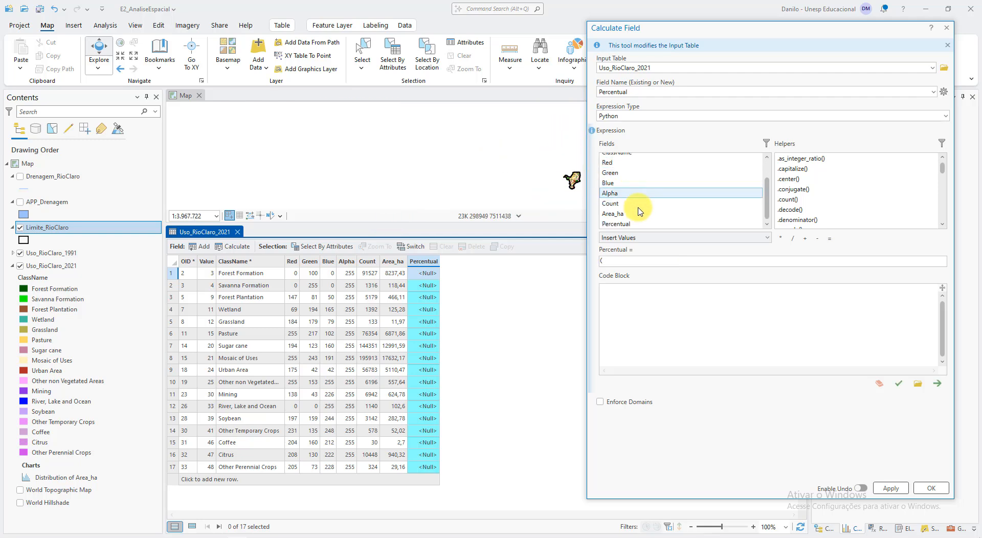
pyautogui.doubleClick(638, 213)
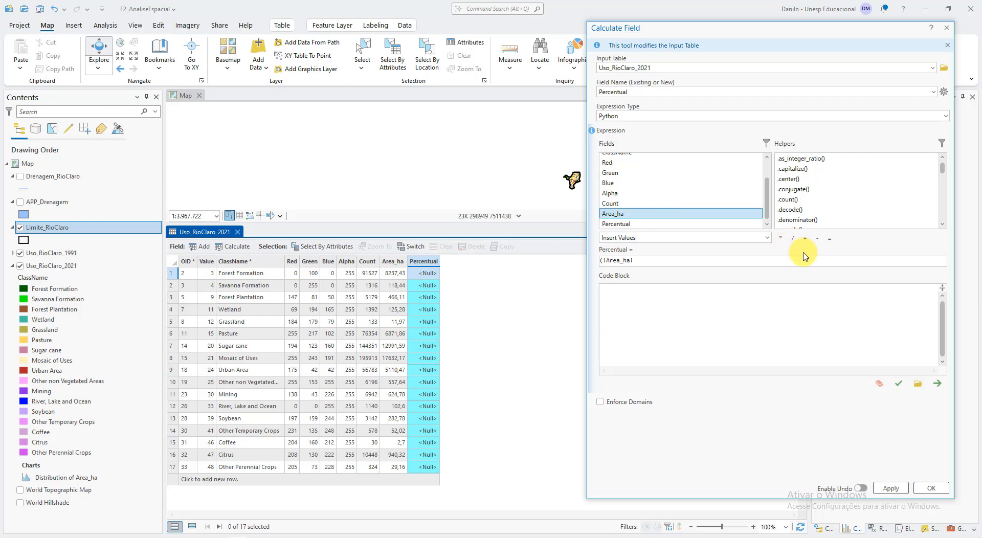
pyautogui.click(781, 238)
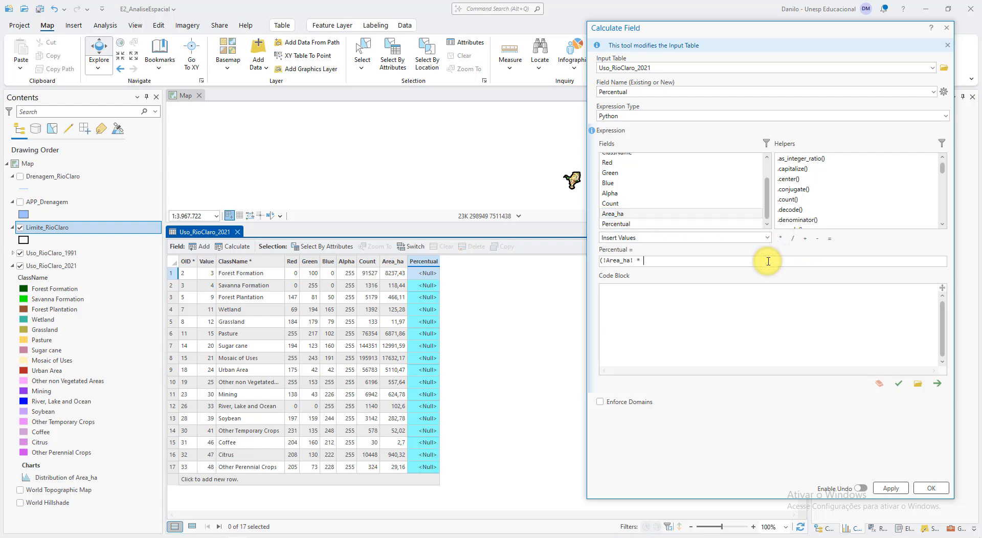
pyautogui.write('100')
pyautogui.click(792, 237)
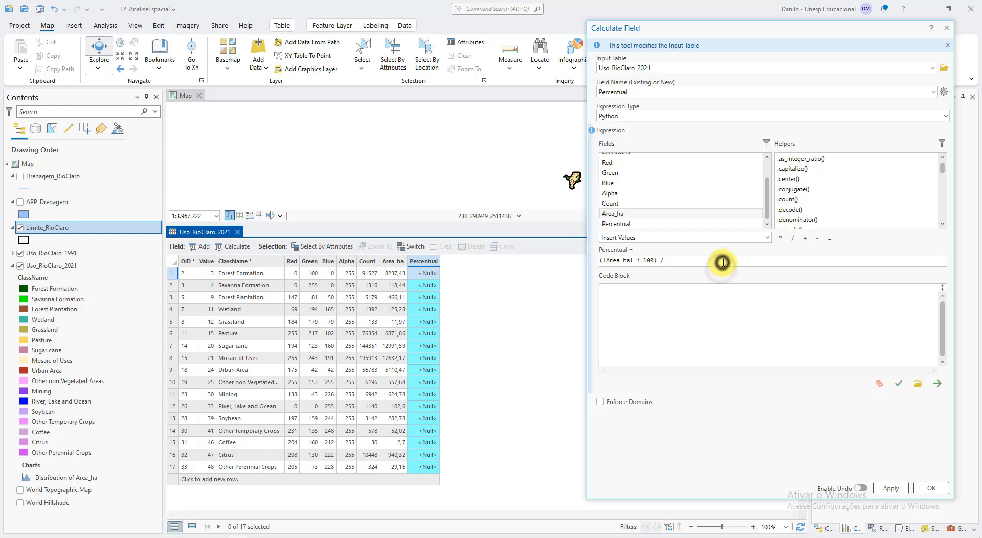
pyautogui.write('54157.32')
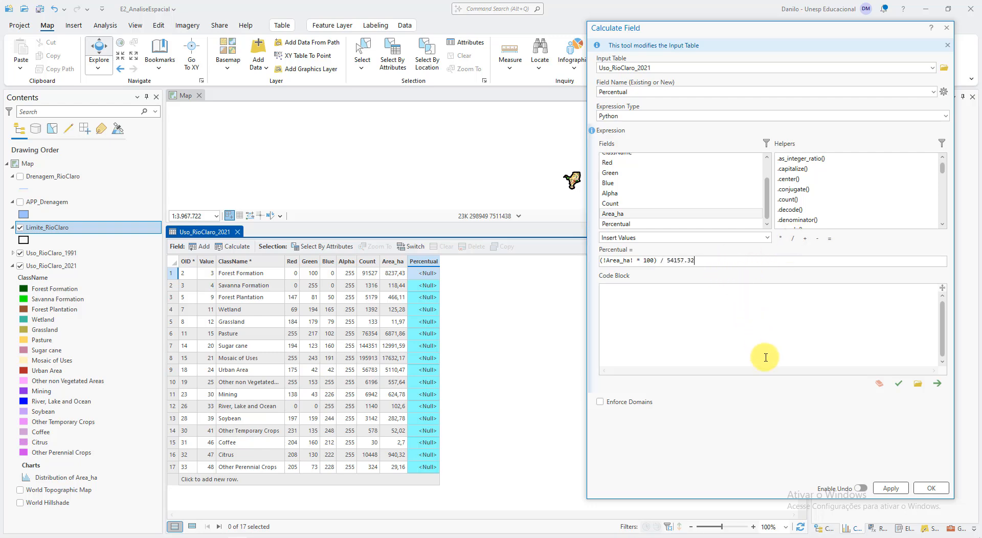
# Step: Check the expression against the Notepad formula and run Calculate Field on the Percentual column, closing the dialog
pyautogui.hotkey('alt', 'Tab')
pyautogui.moveTo(711, 60); pyautogui.dragTo(297, 35)
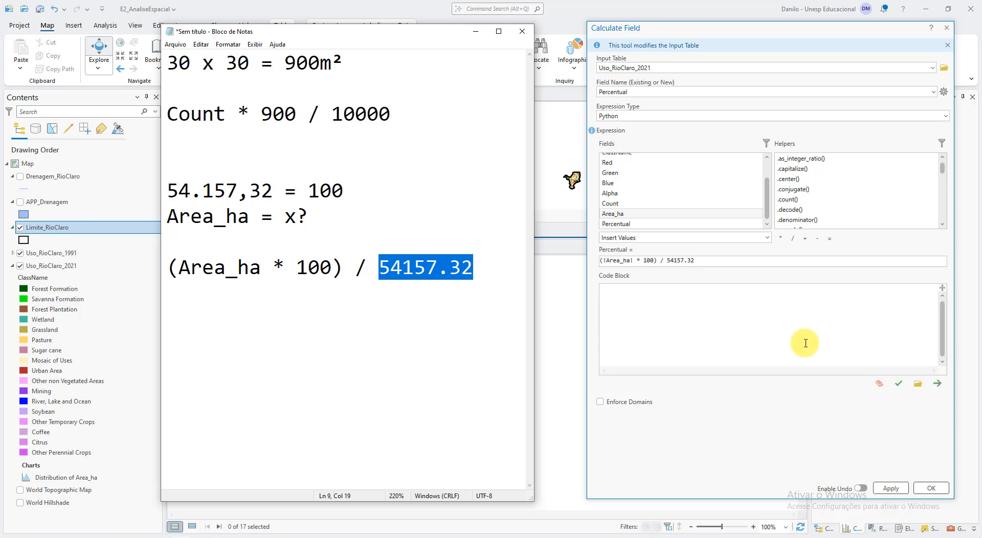
pyautogui.click(800, 292)
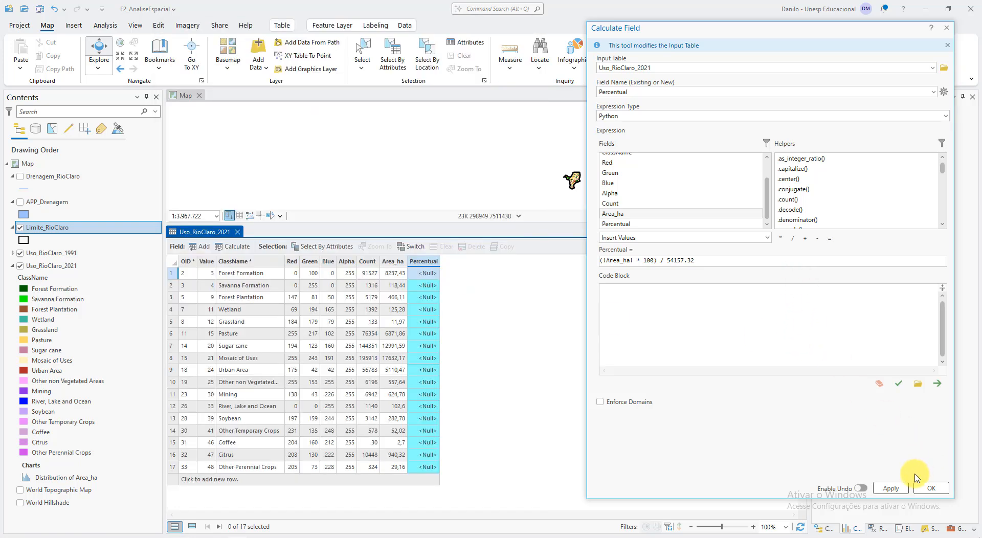
pyautogui.click(892, 489)
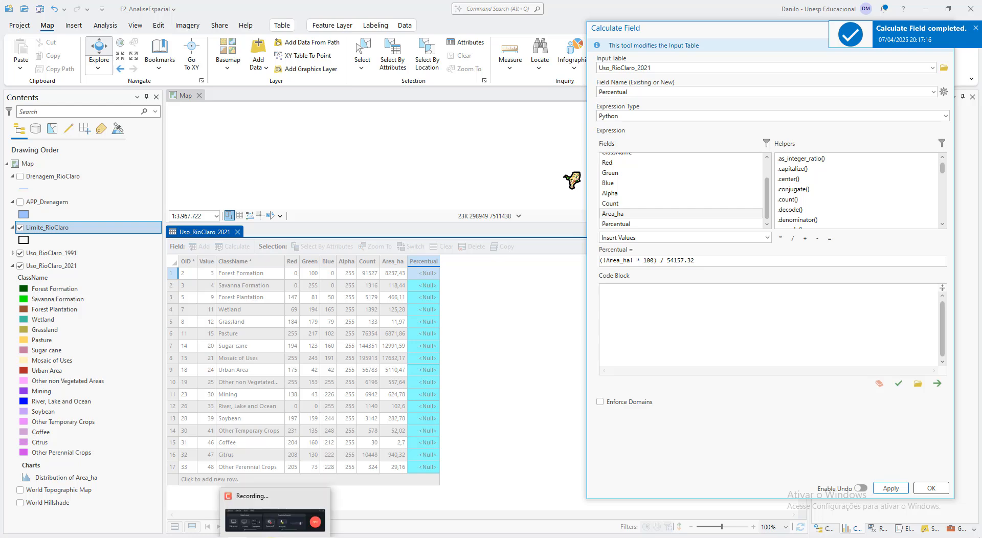
pyautogui.click(282, 519)
pyautogui.click(932, 491)
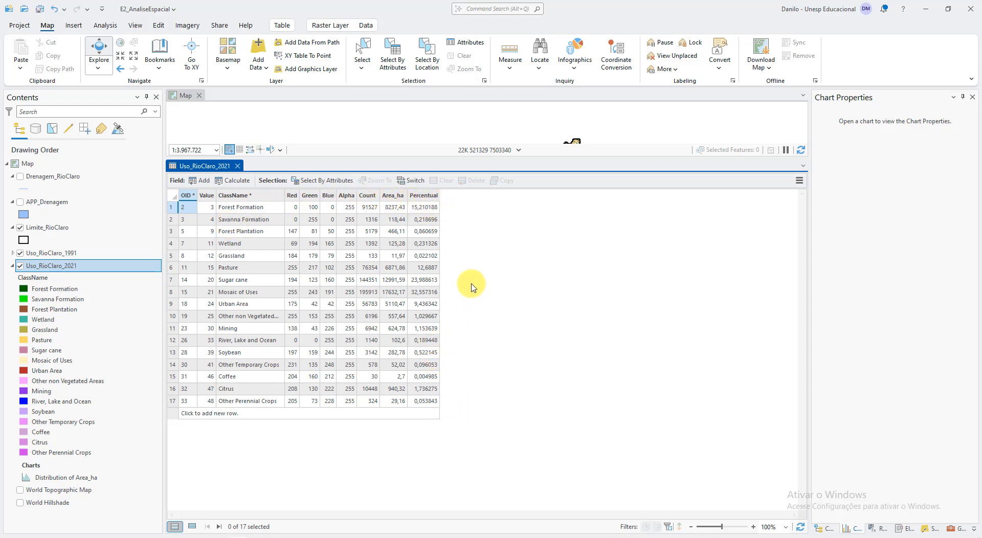
# Step: Sort the table by Percentual in ascending order, highlight the Mosaic of Uses, Sugar cane and Forest Formation rows one by one, and clear the selection
pyautogui.doubleClick(420, 196)
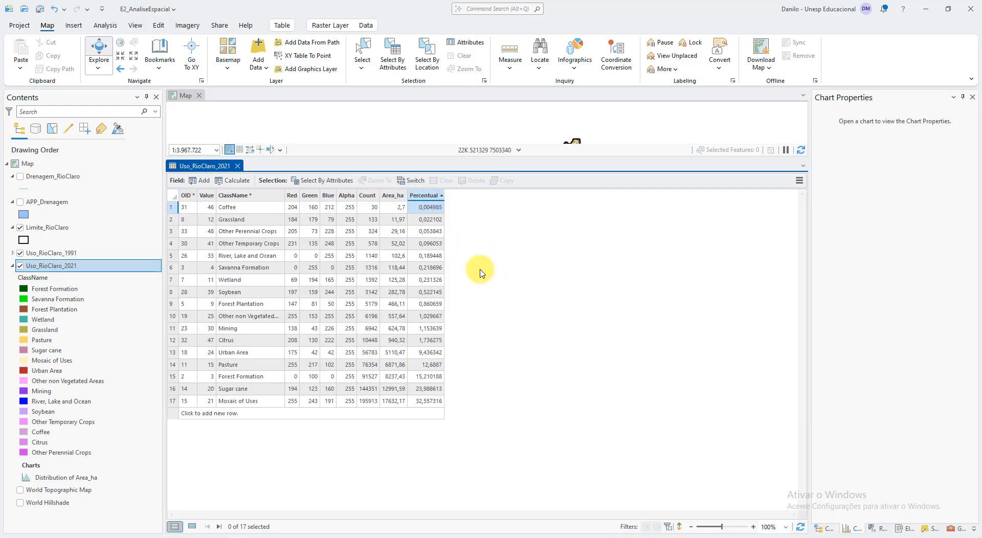
pyautogui.click(174, 402)
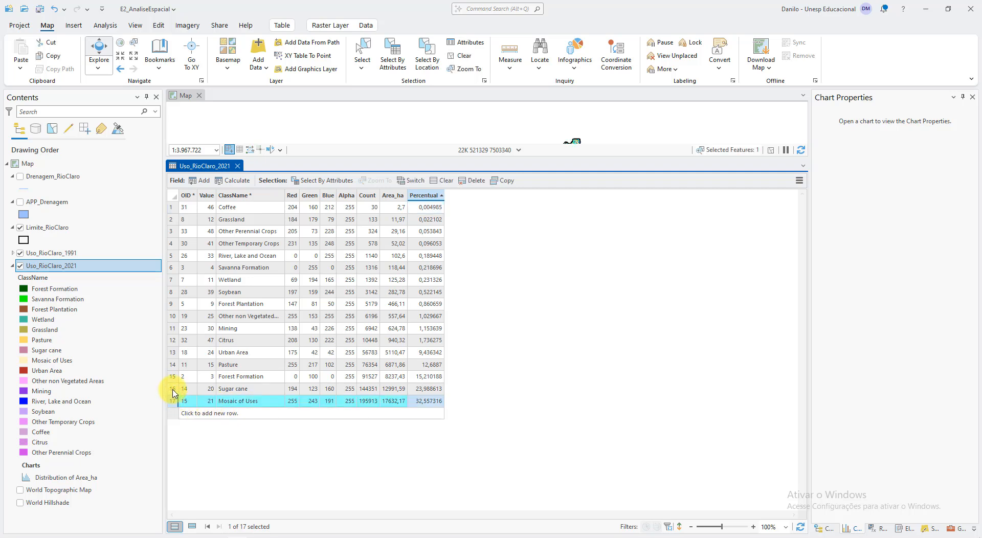
pyautogui.click(173, 390)
pyautogui.click(173, 376)
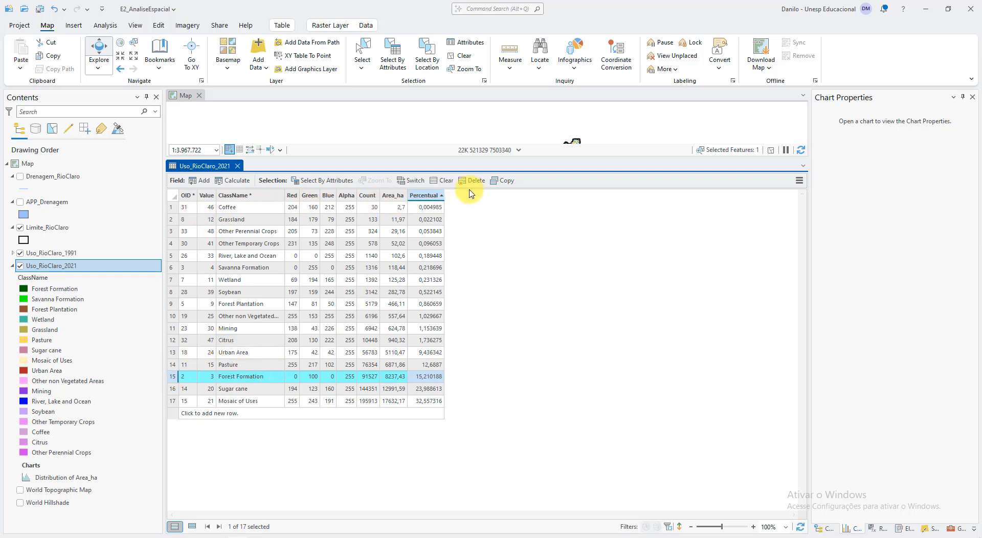
pyautogui.click(443, 180)
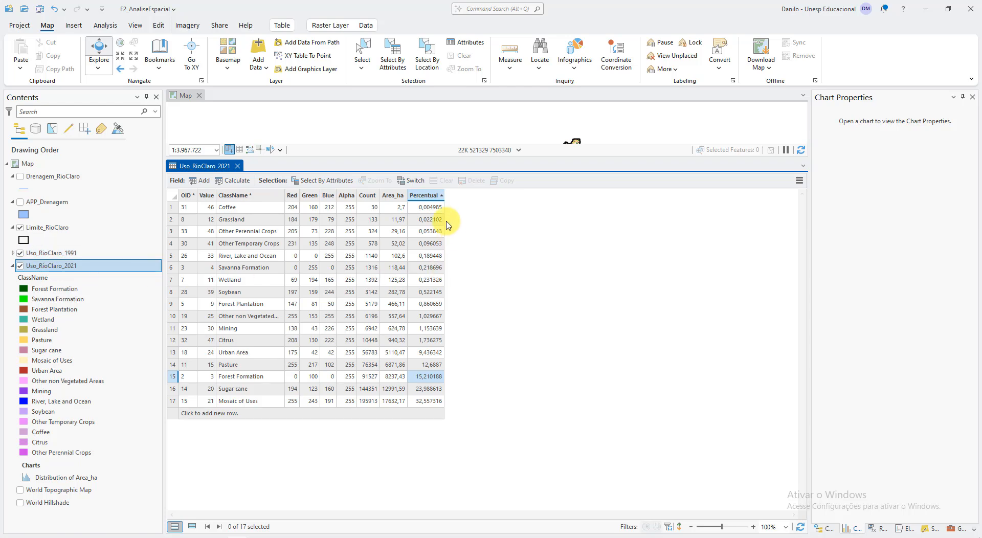
# Step: Visualize the statistics of the Percentual field, check its sum, and close the chart
pyautogui.rightClick(423, 198)
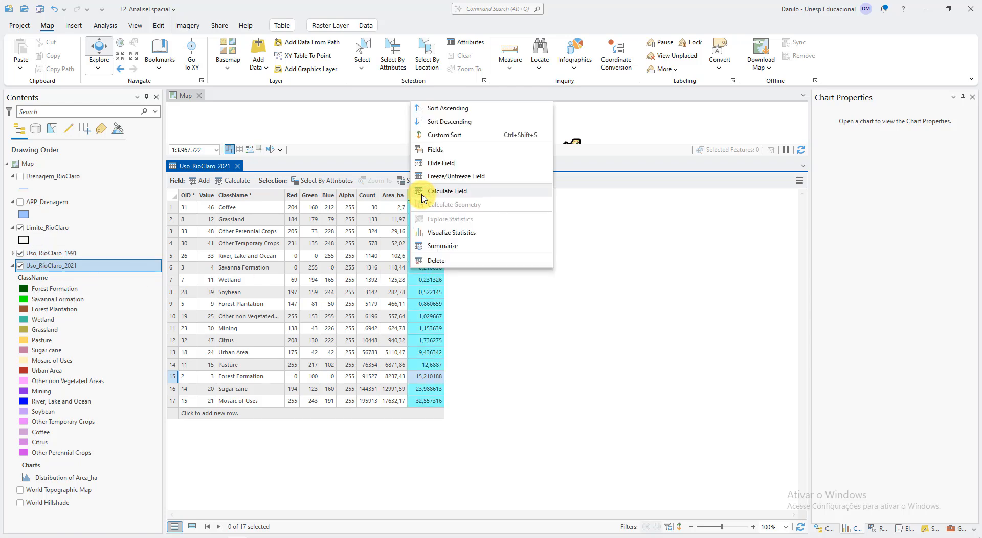
pyautogui.click(483, 238)
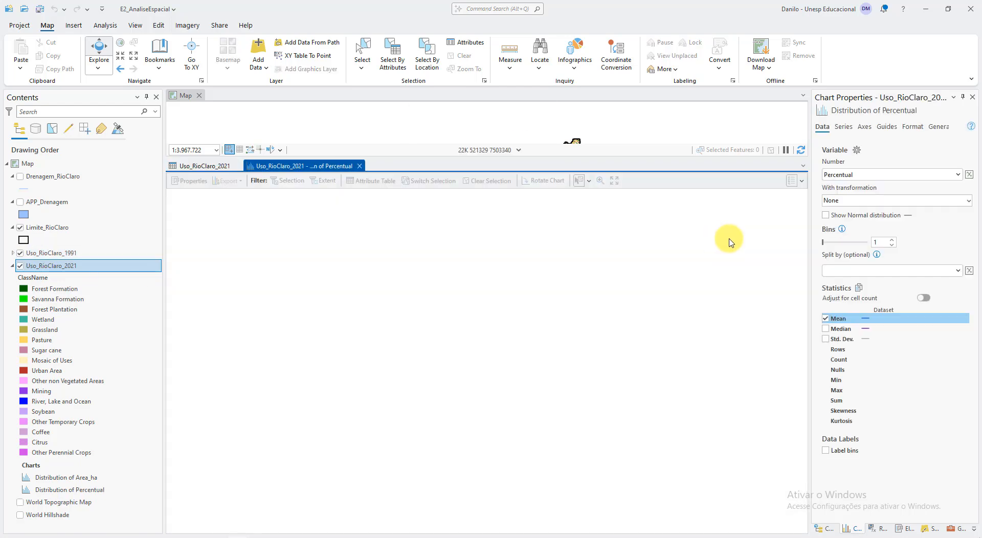
pyautogui.click(886, 399)
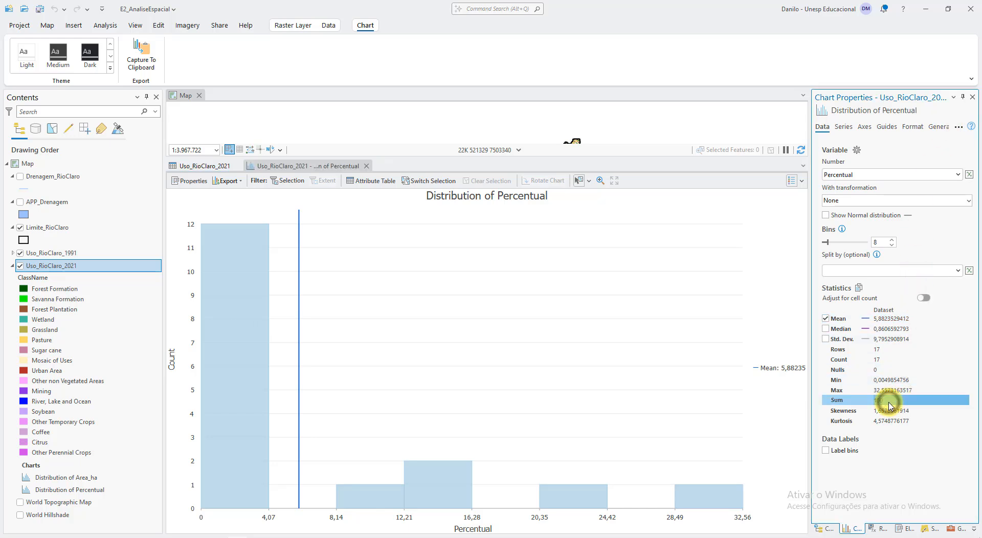
pyautogui.click(365, 168)
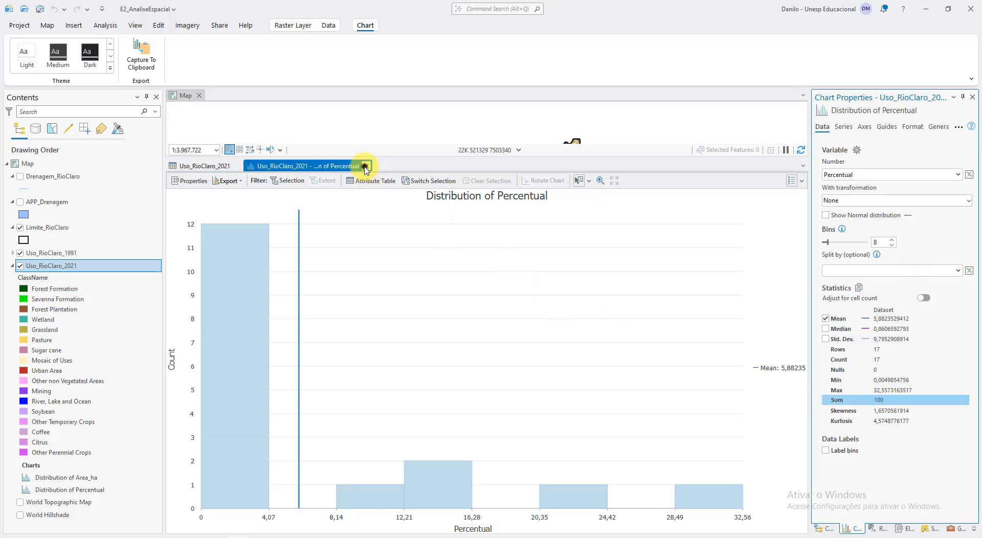
pyautogui.click(365, 167)
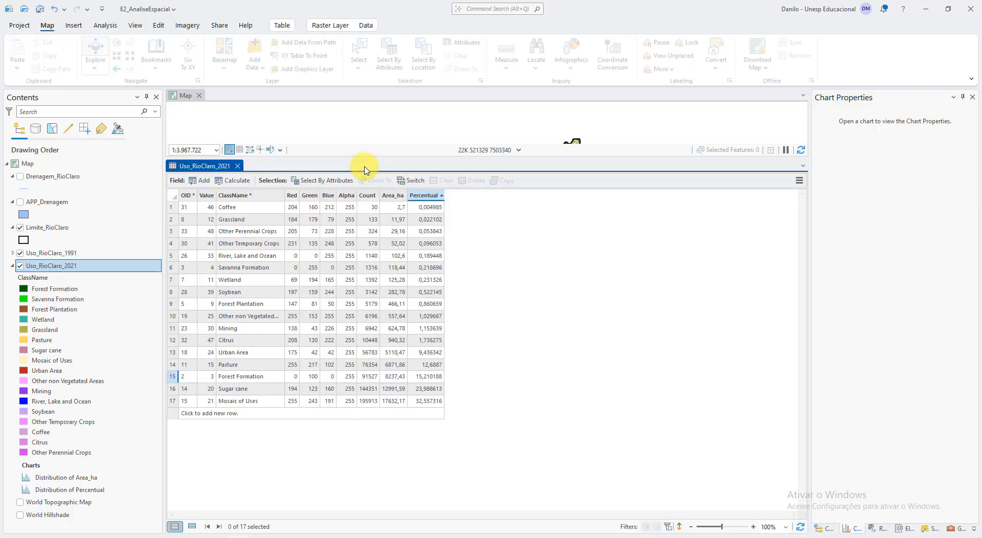
# Step: Open the attribute table of Uso_RioClaro_1991 and look at it alternately with the Uso_RioClaro_2021 table
pyautogui.click(55, 253)
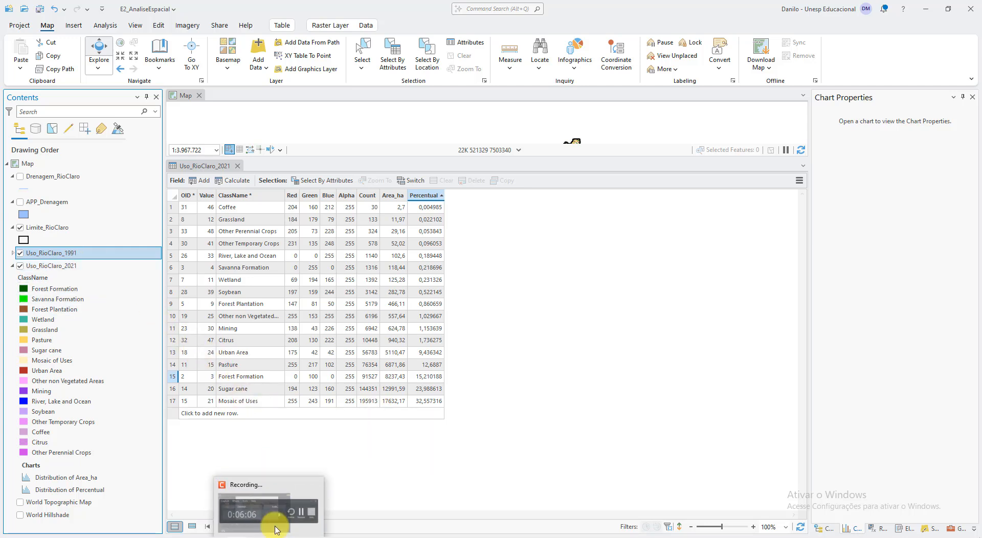
pyautogui.click(275, 529)
pyautogui.click(936, 500)
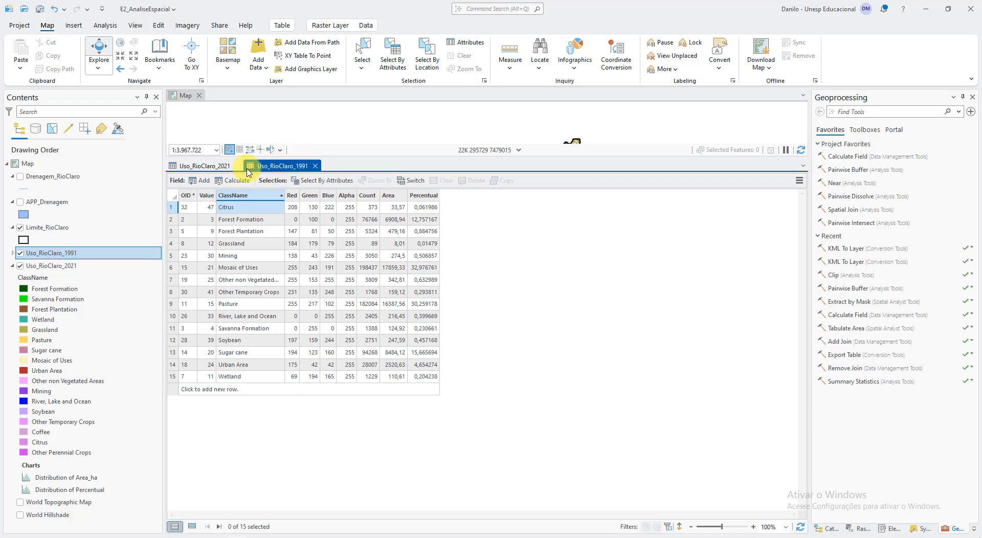
pyautogui.click(207, 166)
pyautogui.click(267, 166)
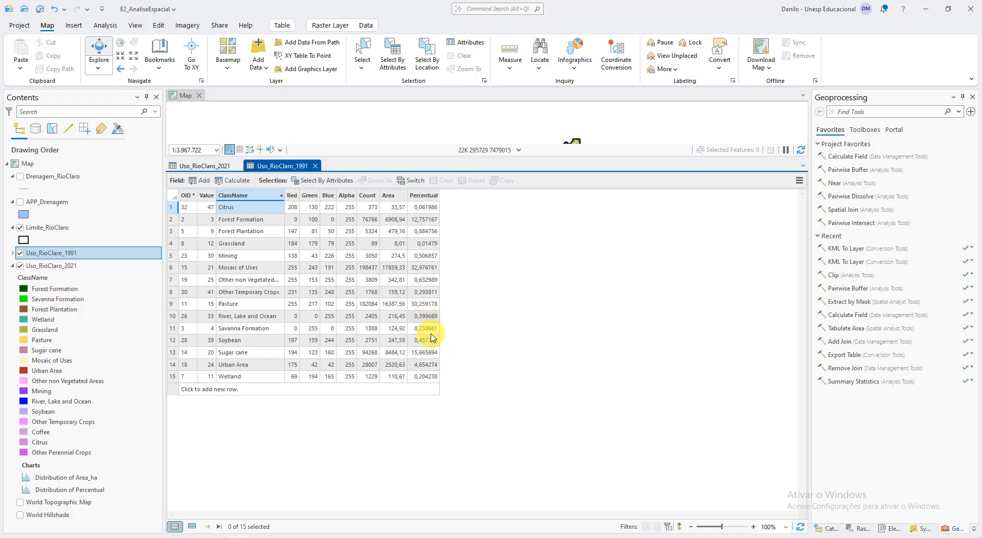
# Step: Compare the Percentual value of Sugar cane in the 1991 table with the one in the 2021 table, sorted by ClassName
pyautogui.click(426, 352)
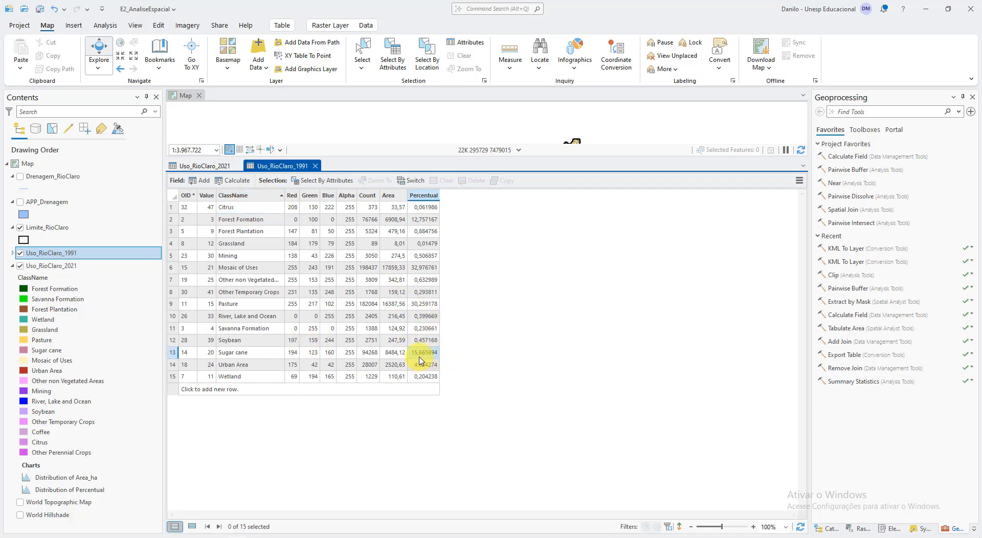
pyautogui.click(193, 165)
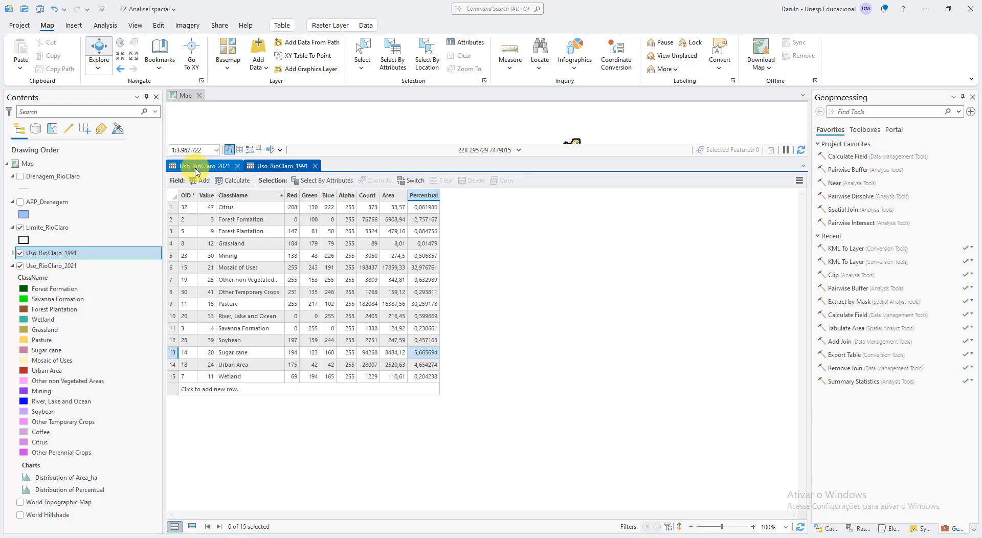
pyautogui.click(437, 378)
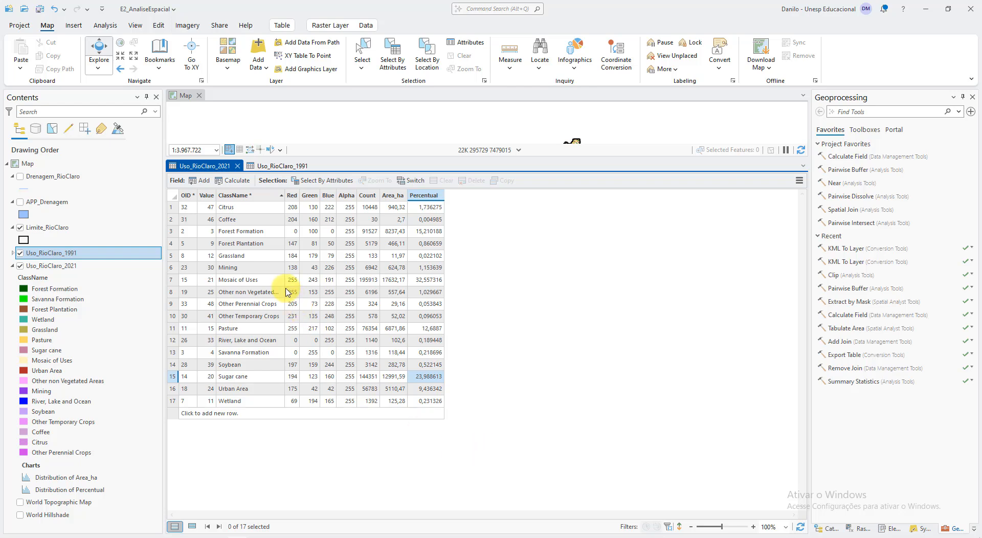
# Step: Close both attribute tables and delete the Area_ha and Percentual distribution charts from the Uso_RioClaro_2021 layer
pyautogui.click(238, 166)
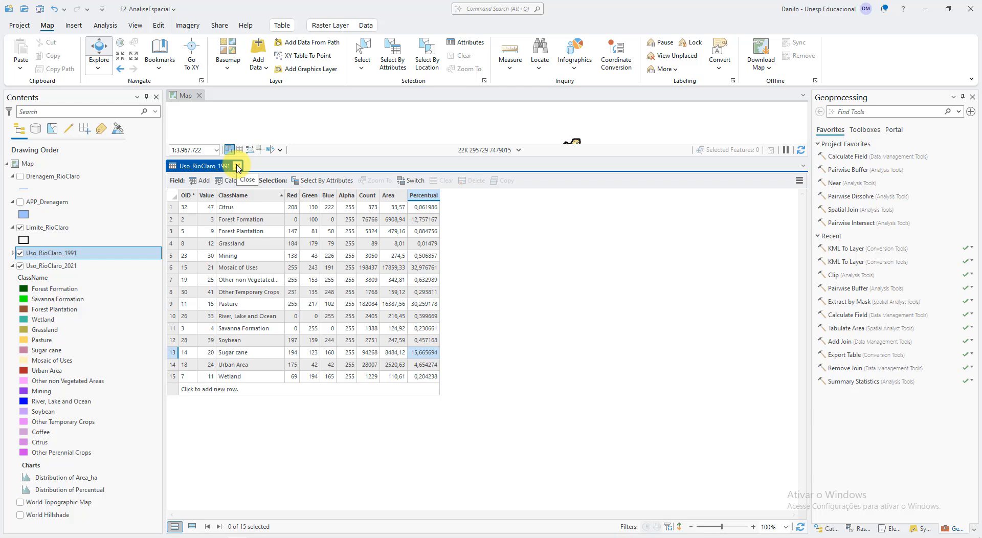
pyautogui.click(237, 166)
pyautogui.rightClick(66, 478)
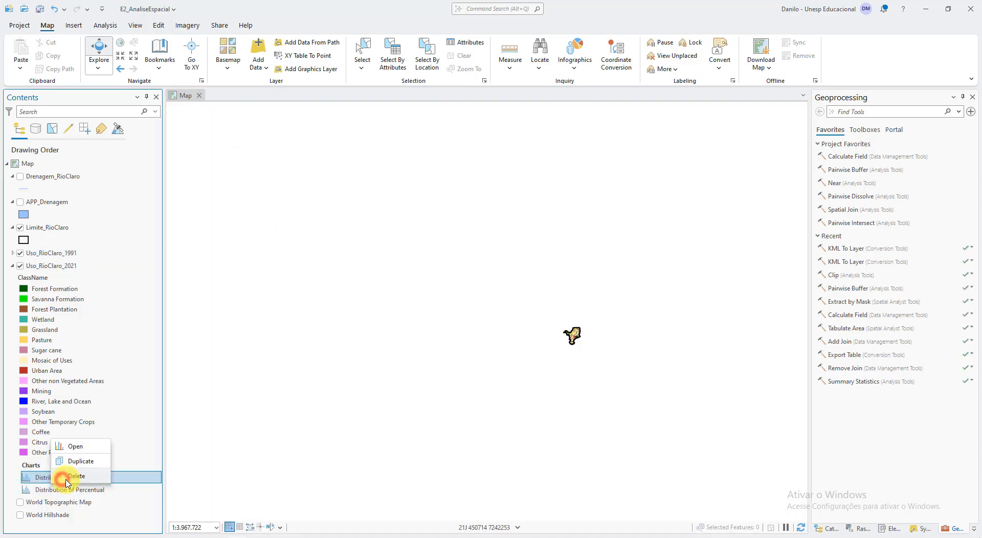
pyautogui.click(91, 475)
pyautogui.rightClick(87, 478)
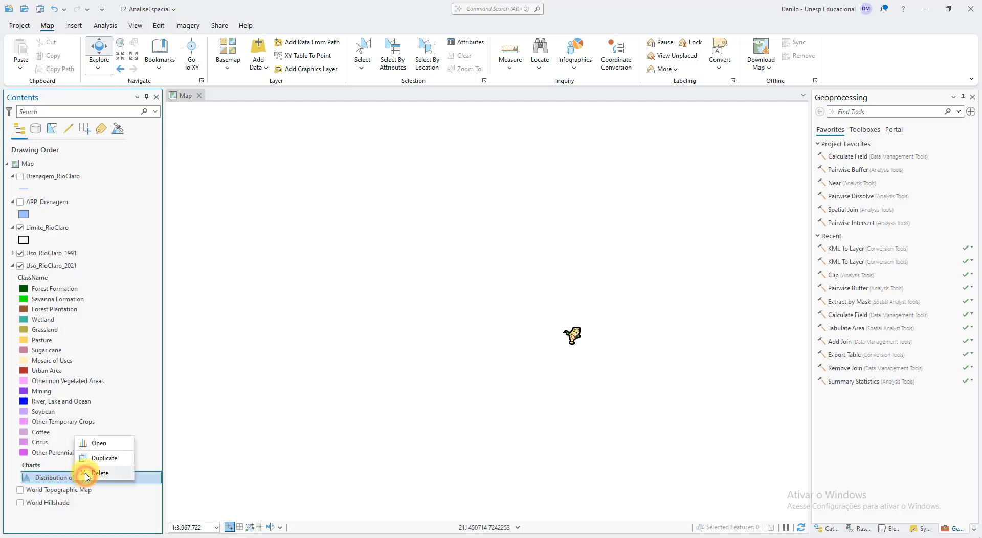
pyautogui.click(88, 475)
# Step: Search the geoprocessing tools for "tabulate area" and open the Tabulate Area tool
pyautogui.click(71, 267)
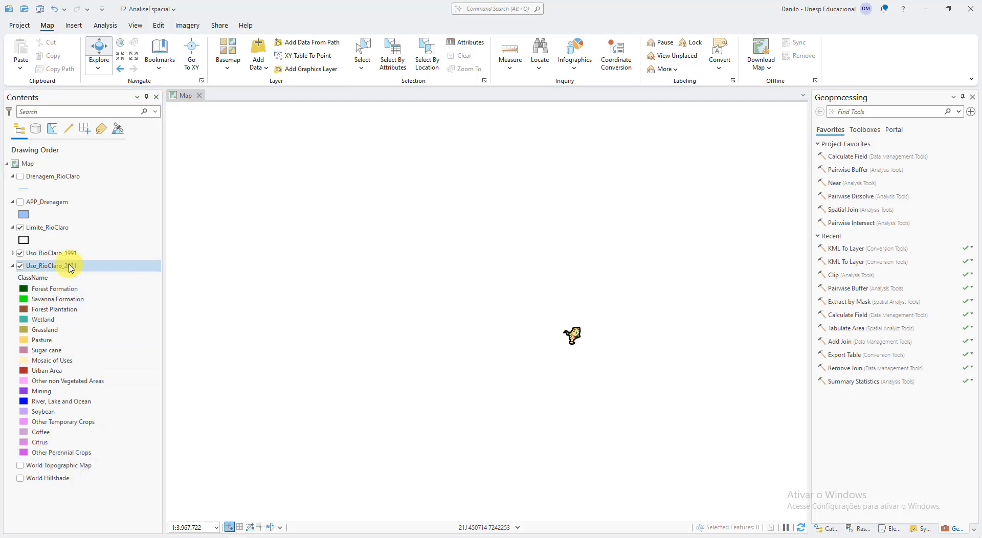
pyautogui.scroll(3, 503, 344)
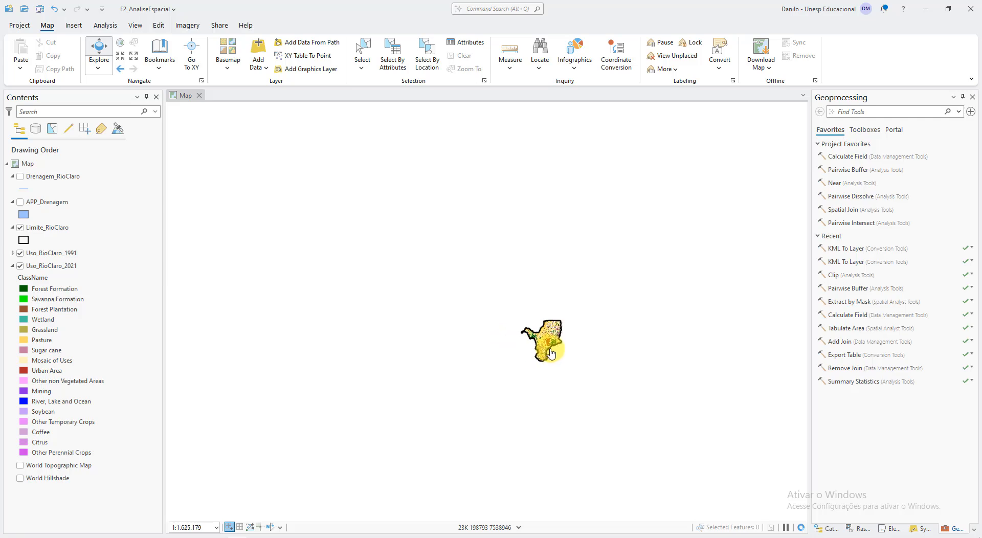
pyautogui.scroll(5, 551, 353)
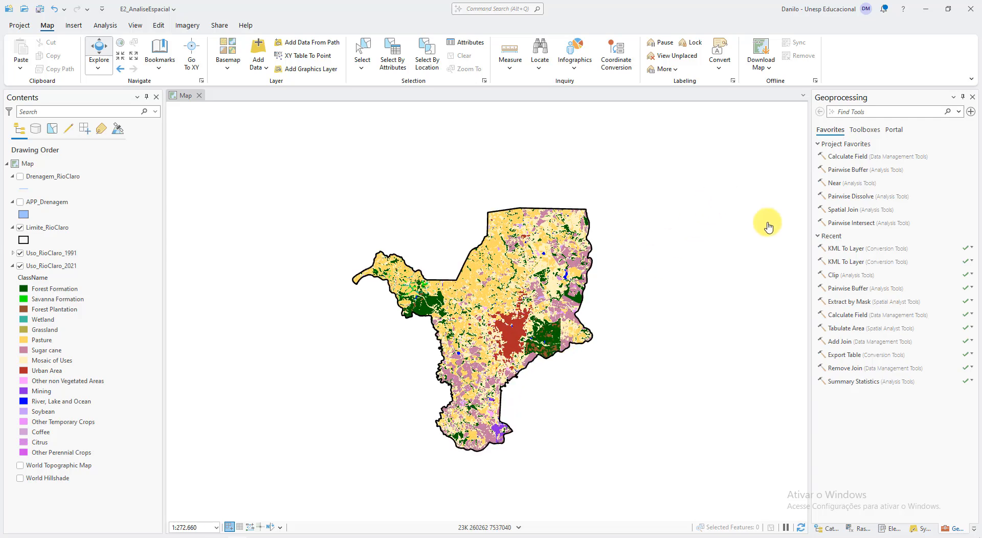
pyautogui.click(893, 112)
pyautogui.write('tabulate')
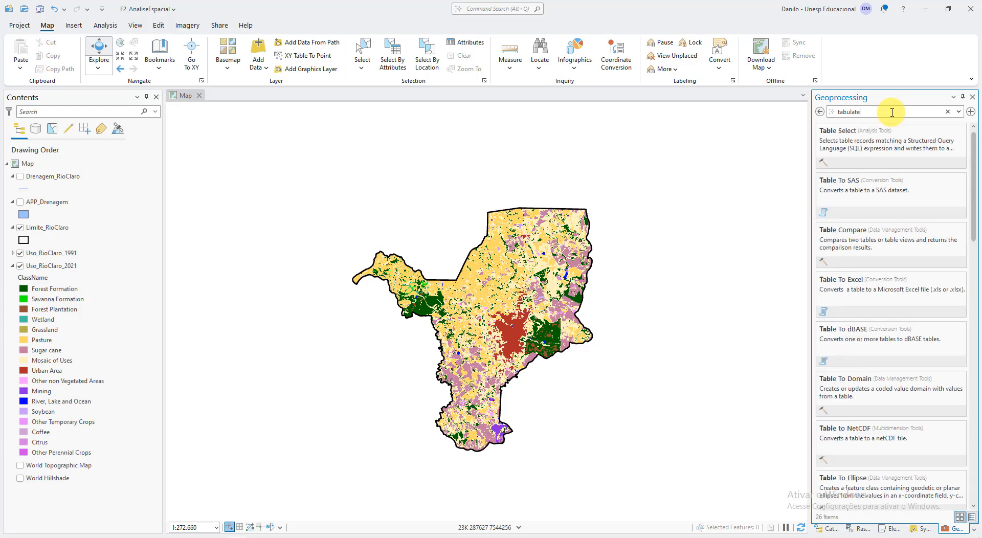
pyautogui.write(' area')
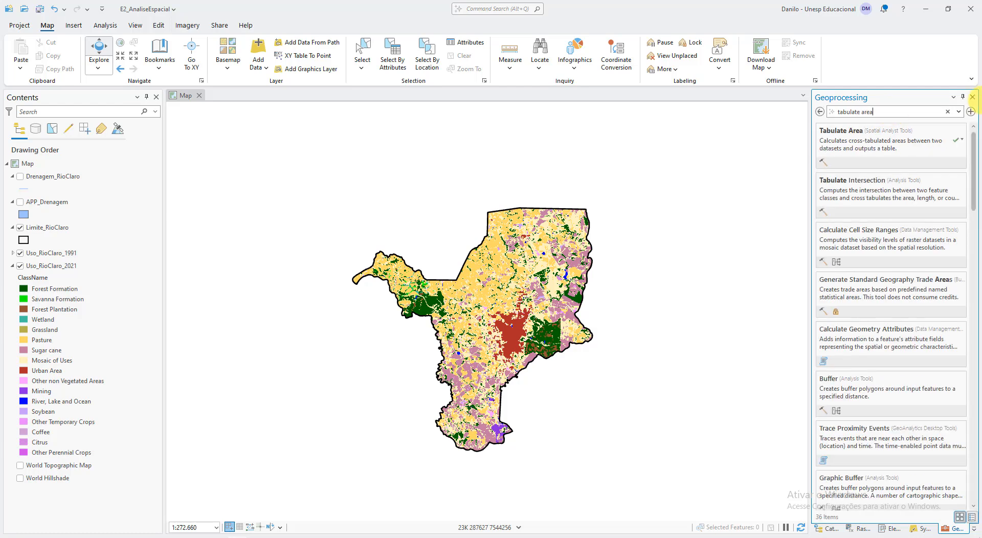
pyautogui.click(913, 151)
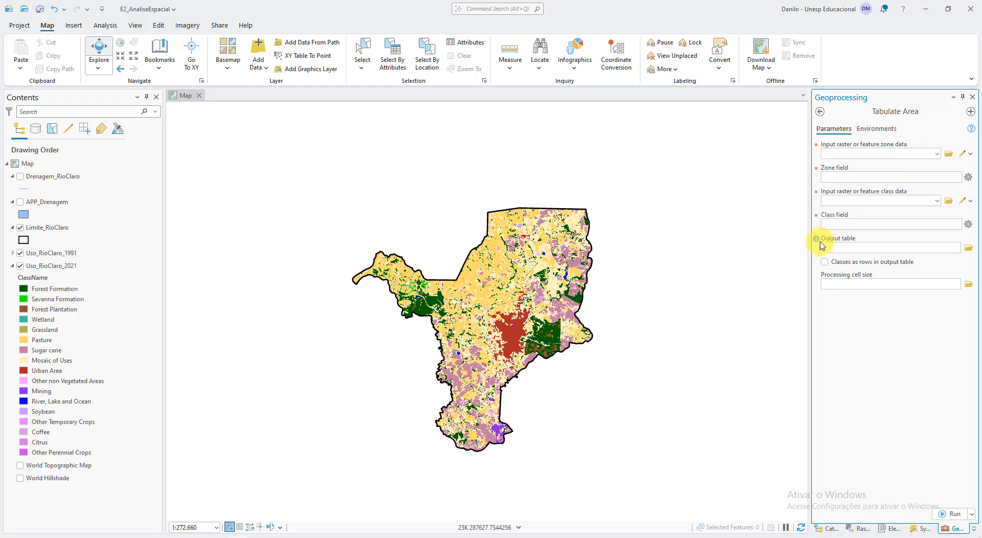
# Step: Set Uso_RioClaro_1991 as the zone data of Tabulate Area, with ClassName as the zone field
pyautogui.moveTo(809, 251); pyautogui.dragTo(639, 259)
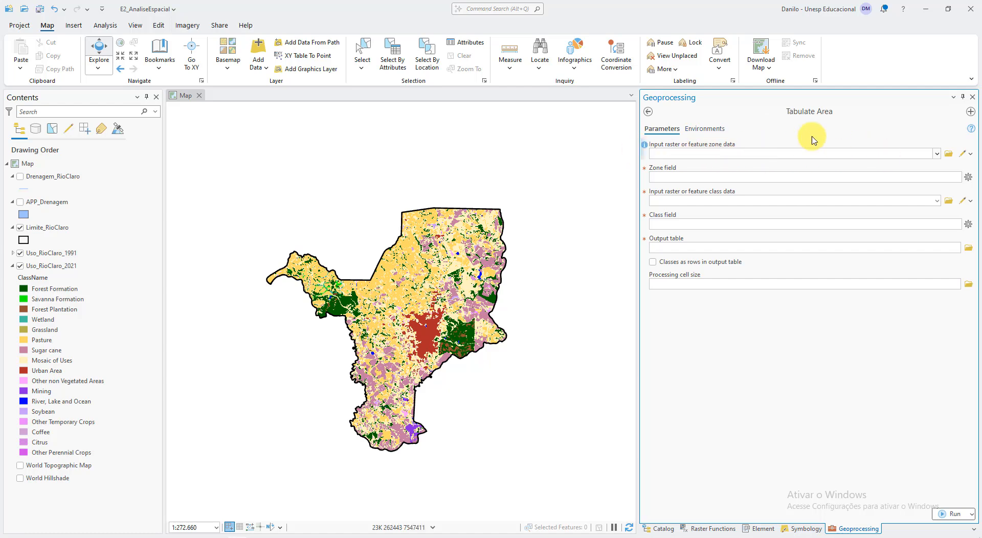
pyautogui.click(937, 154)
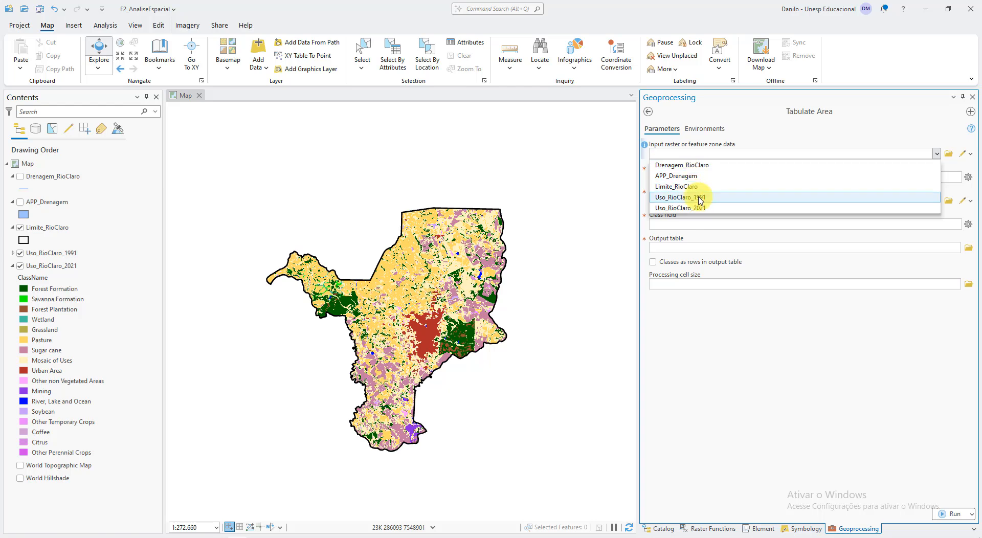
pyautogui.click(705, 198)
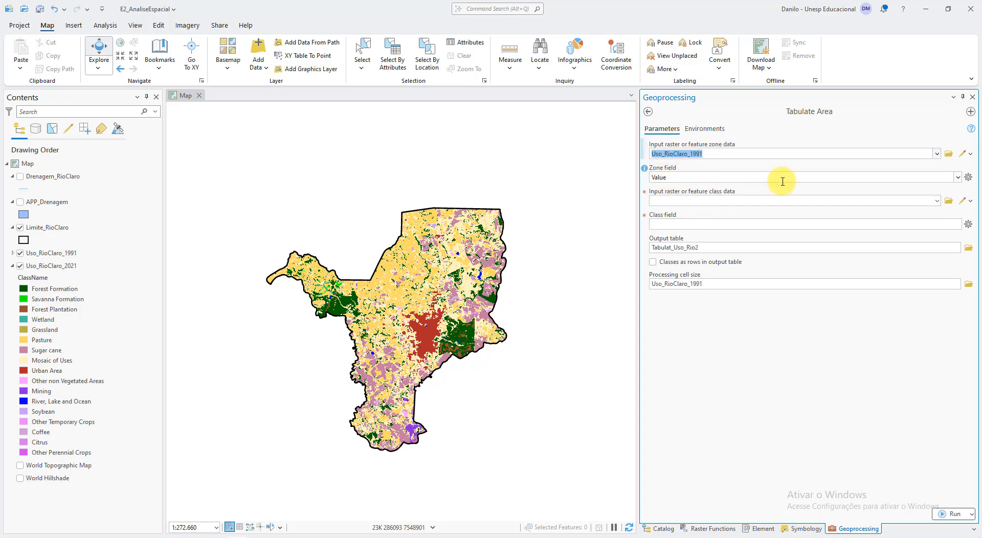
pyautogui.click(957, 177)
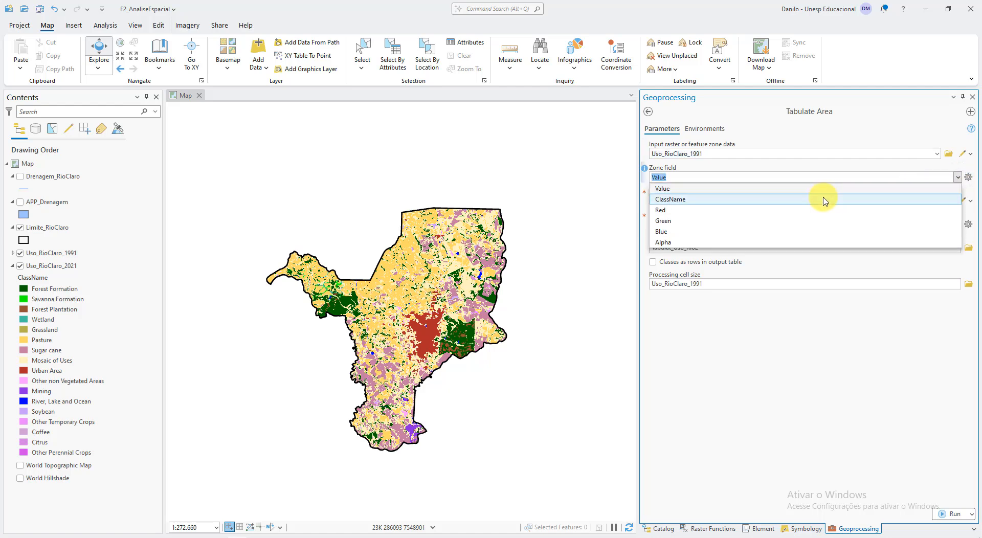
pyautogui.click(685, 199)
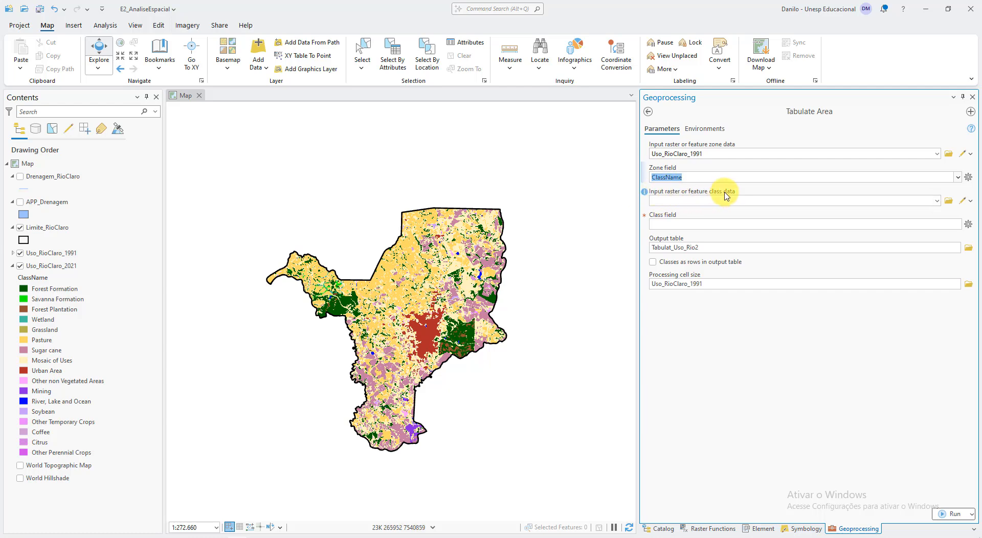
# Step: Set Uso_RioClaro_2021 as the class data with ClassName as the class field, and output the classes as rows
pyautogui.click(937, 201)
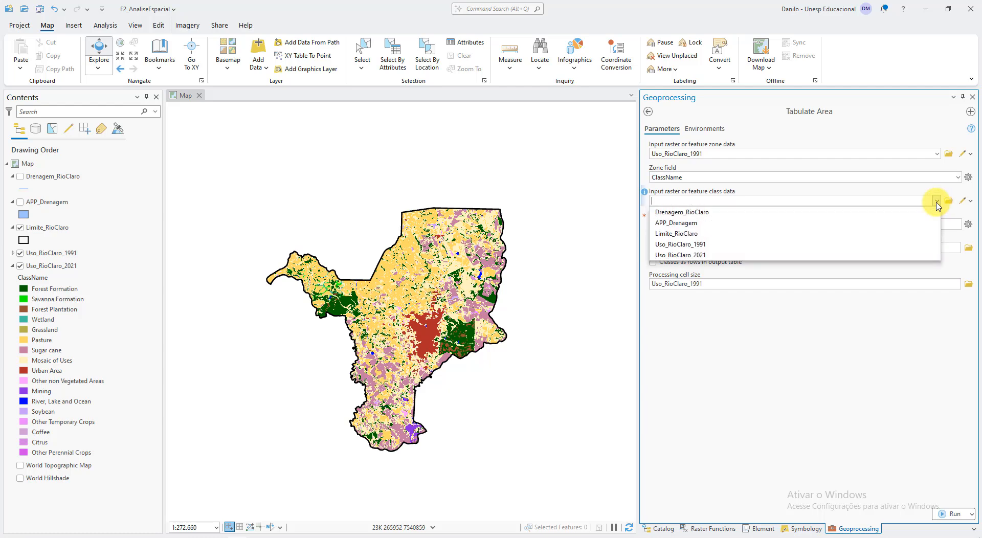
pyautogui.click(697, 256)
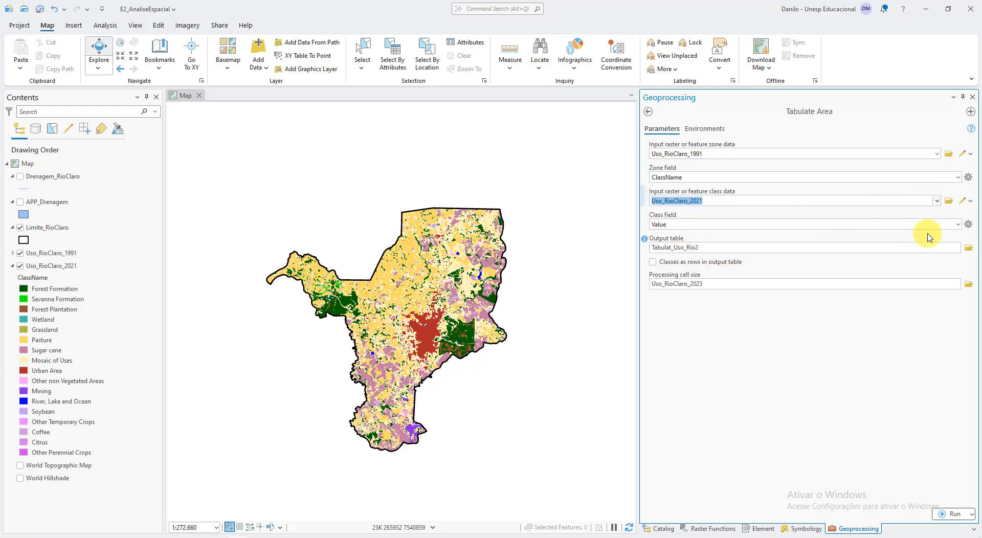
pyautogui.click(958, 224)
pyautogui.click(683, 246)
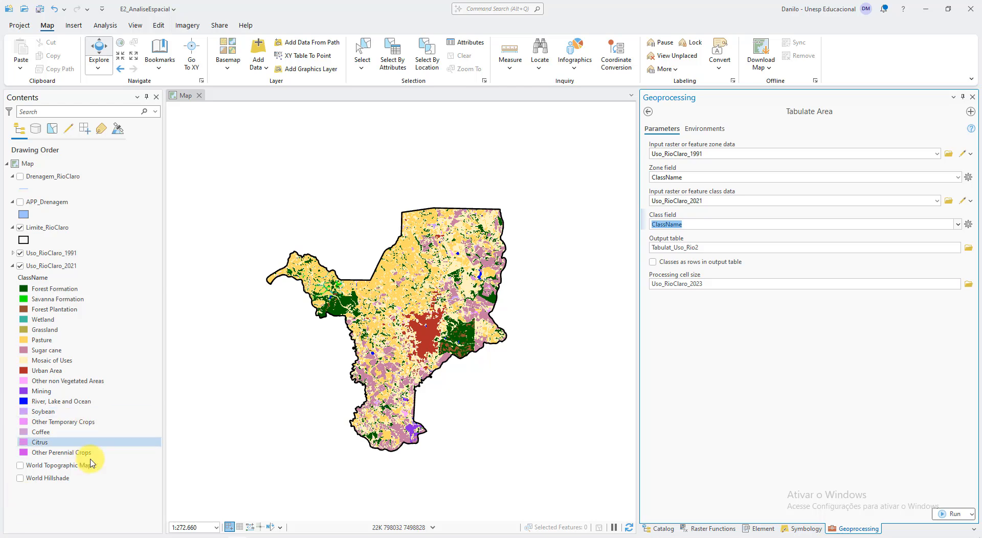
pyautogui.click(708, 264)
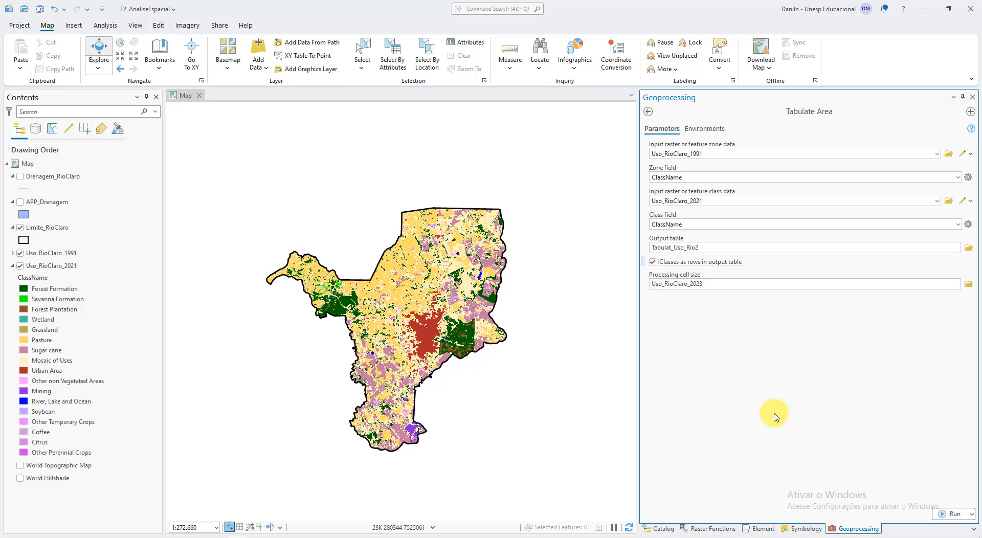
# Step: Set the tool's output coordinate system to SIRGAS 2000 UTM Zone 23S and run Tabulate Area
pyautogui.click(706, 131)
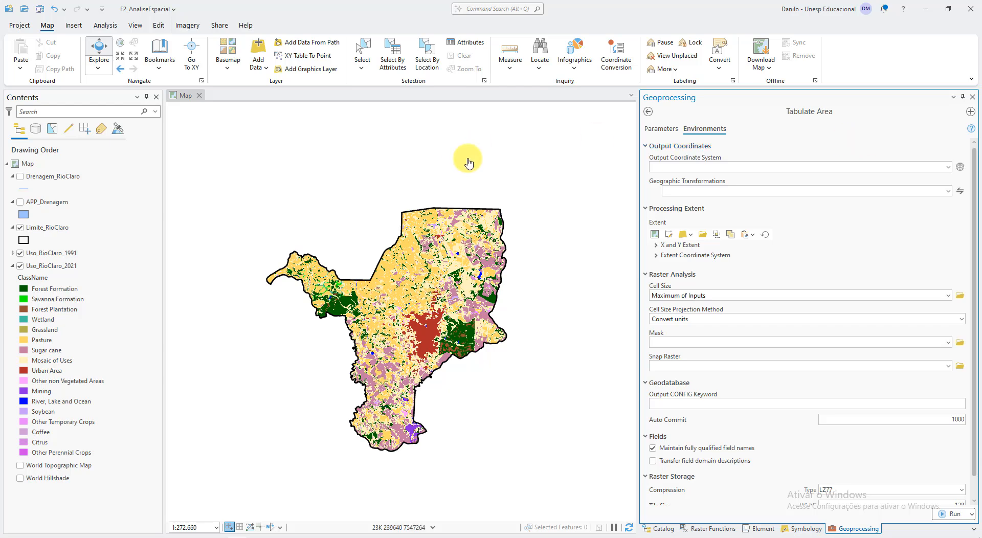
pyautogui.click(960, 167)
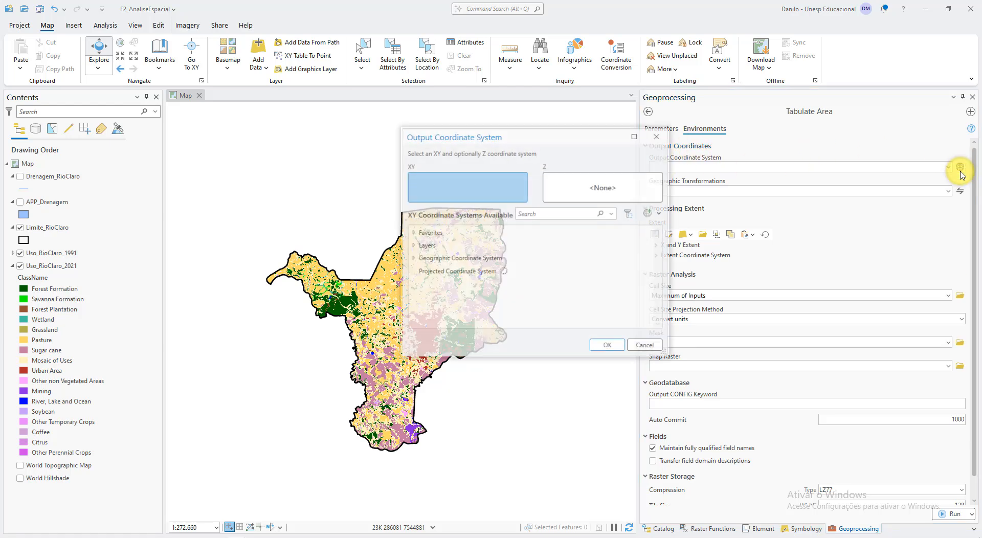
pyautogui.click(413, 232)
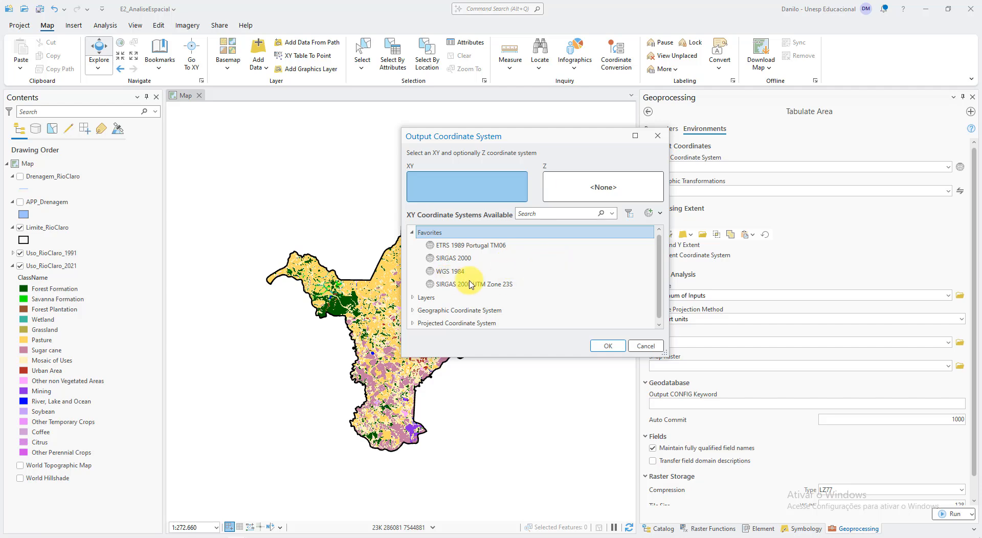
pyautogui.click(486, 284)
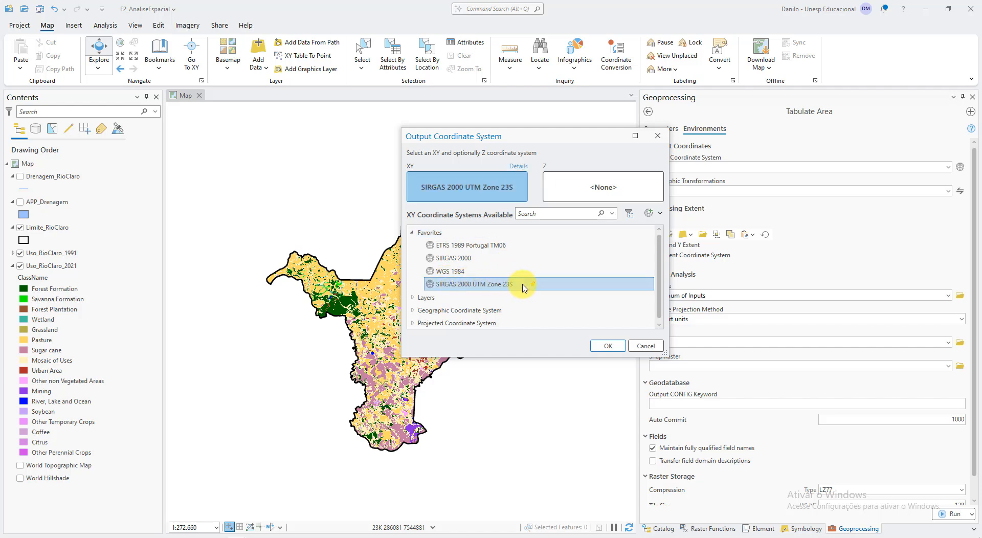
pyautogui.click(608, 346)
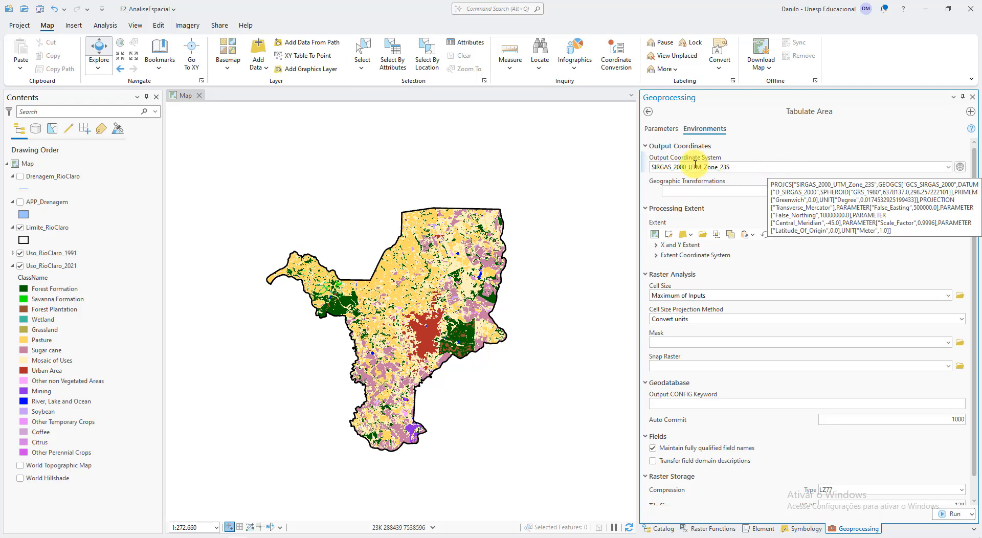
pyautogui.click(661, 128)
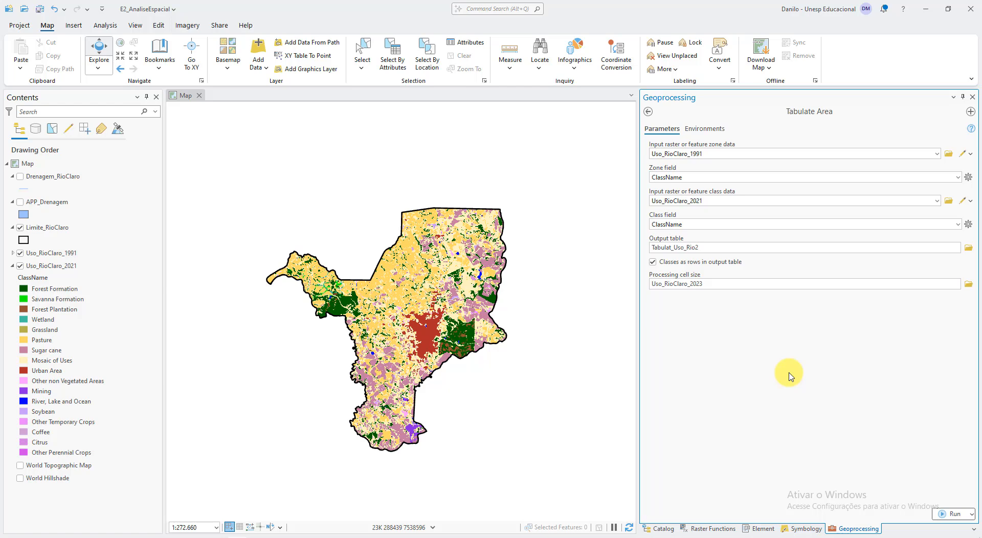
pyautogui.click(951, 516)
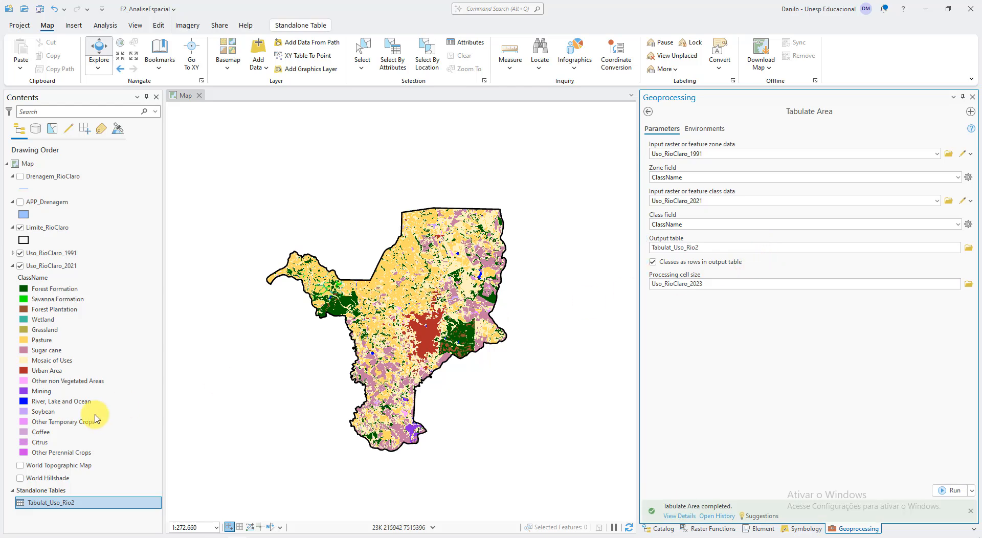
# Step: Open the Tabulat_Uso_Rio2 table in an enlarged view and examine the rows with Forest Formation as the 1991 class
pyautogui.rightClick(46, 507)
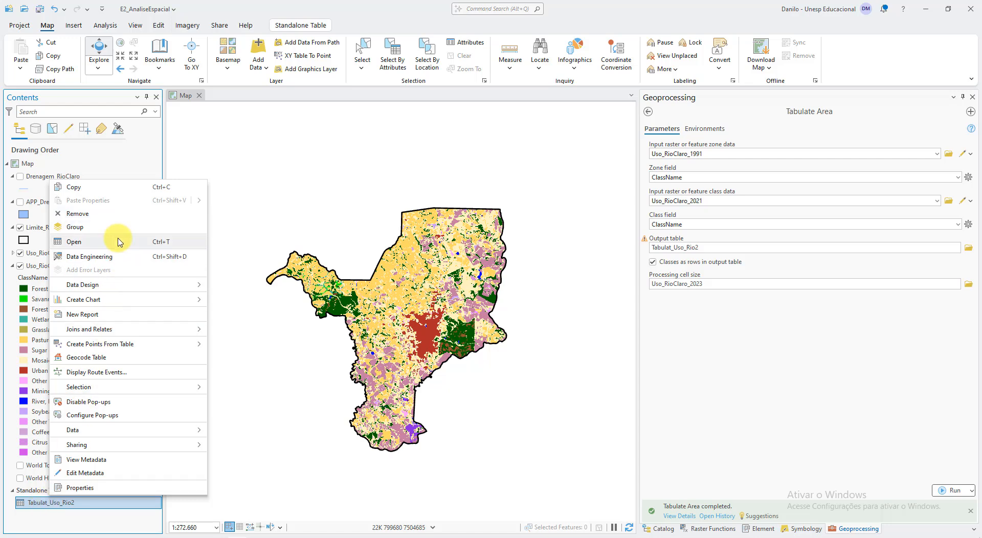
pyautogui.click(120, 240)
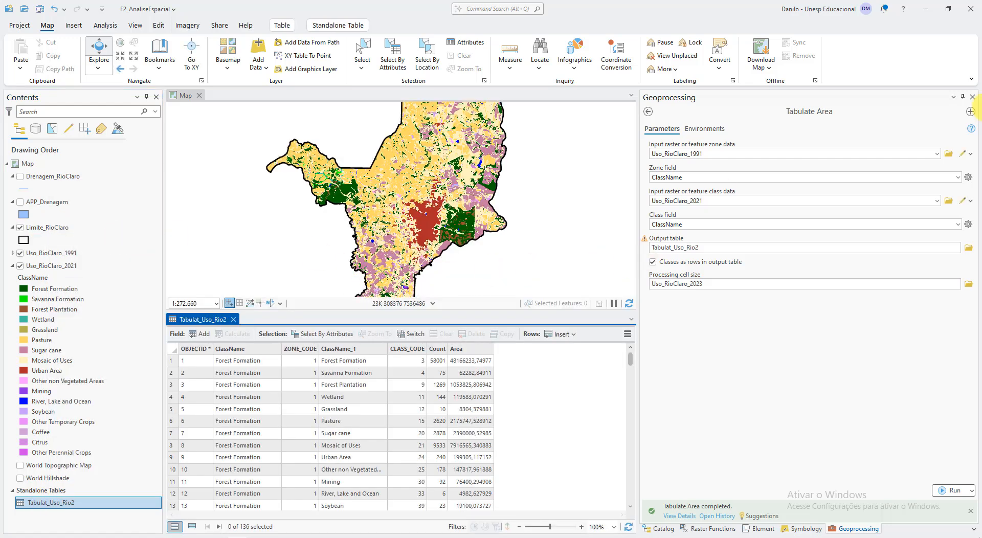
pyautogui.click(962, 97)
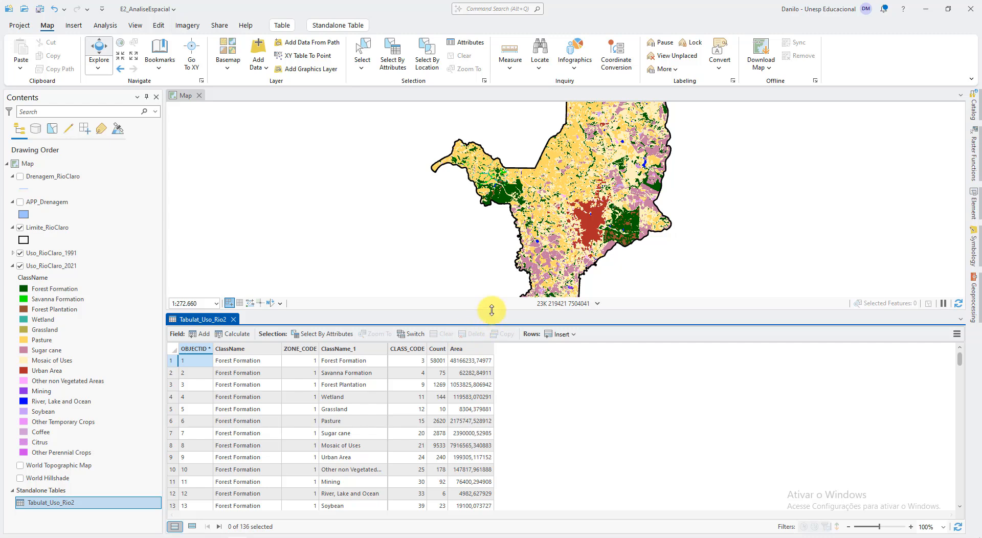
pyautogui.moveTo(490, 313); pyautogui.dragTo(495, 148)
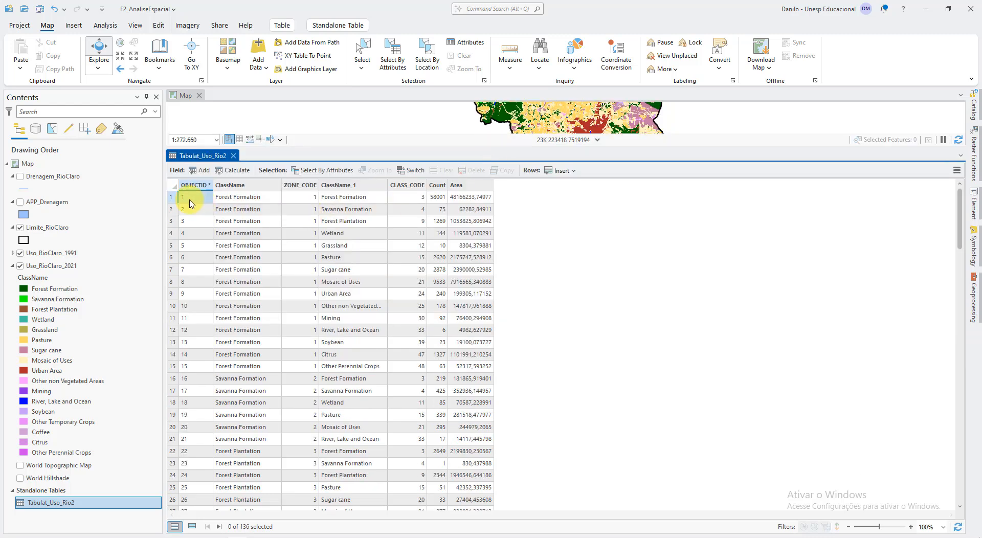
pyautogui.moveTo(172, 199); pyautogui.dragTo(184, 365)
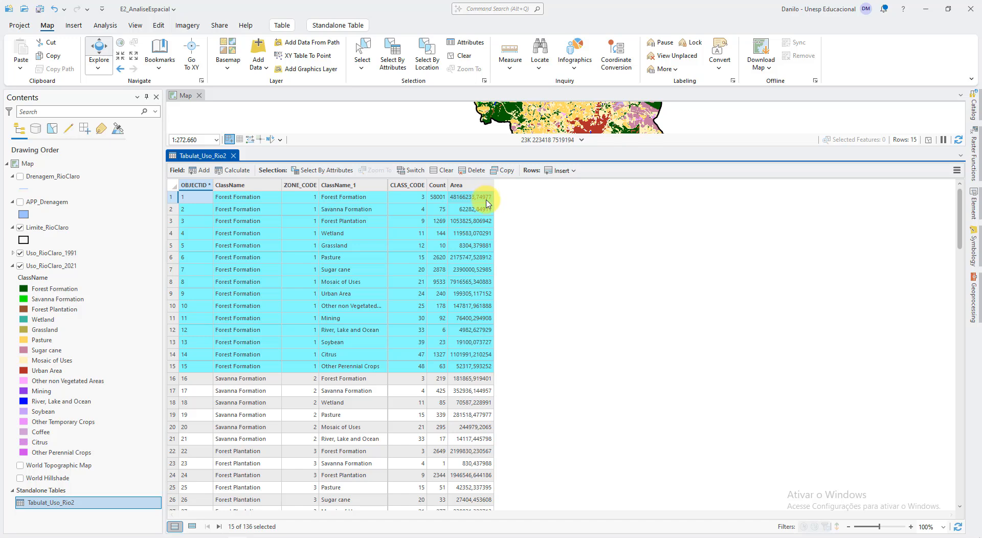
pyautogui.click(173, 188)
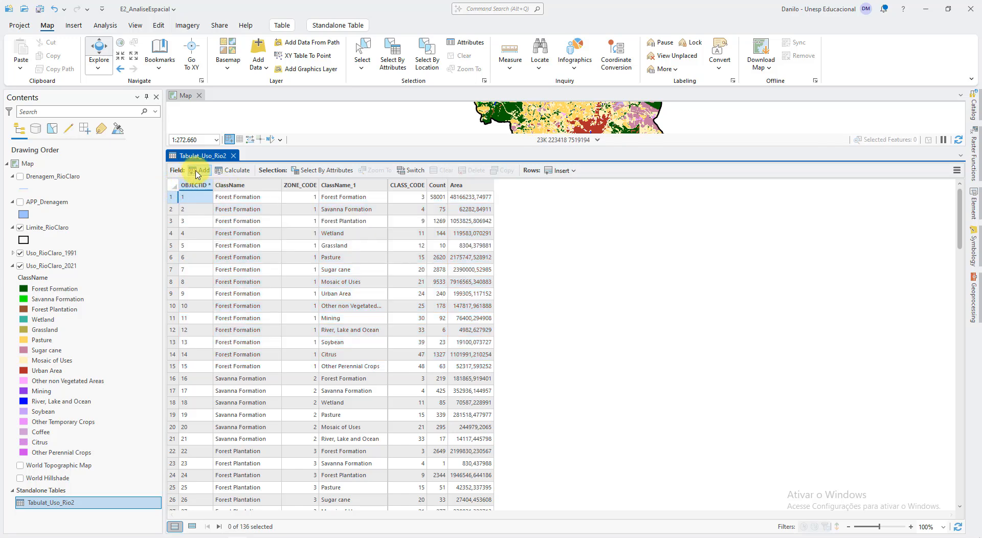
# Step: Add a field named Area_ha of type Double to Tabulat_Uso_Rio2, save it and close the fields view
pyautogui.click(196, 172)
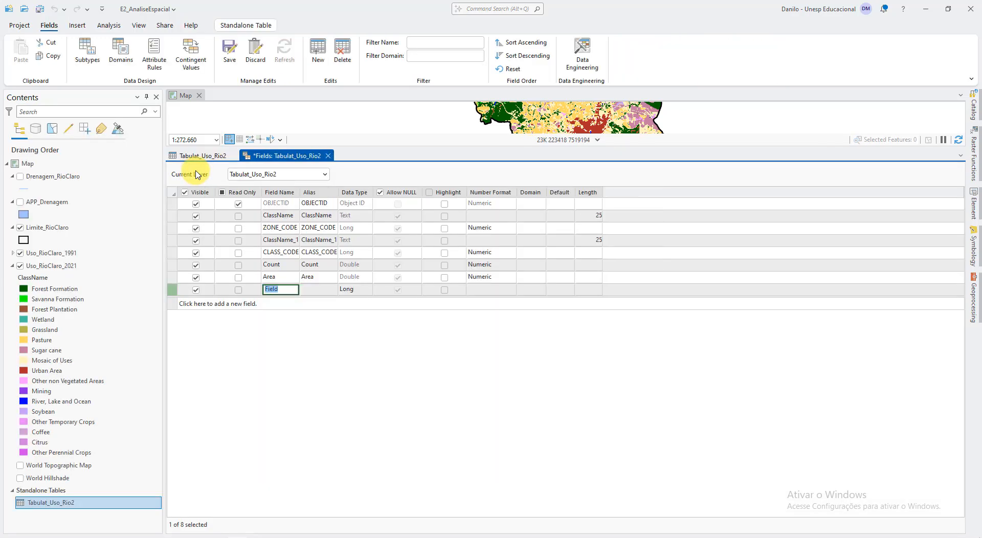
pyautogui.write('Area_ha')
pyautogui.press('Tab')
pyautogui.press('Tab')
pyautogui.hotkey('alt', 'Down')
pyautogui.press('Down')
pyautogui.press('Down')
pyautogui.press('Down')
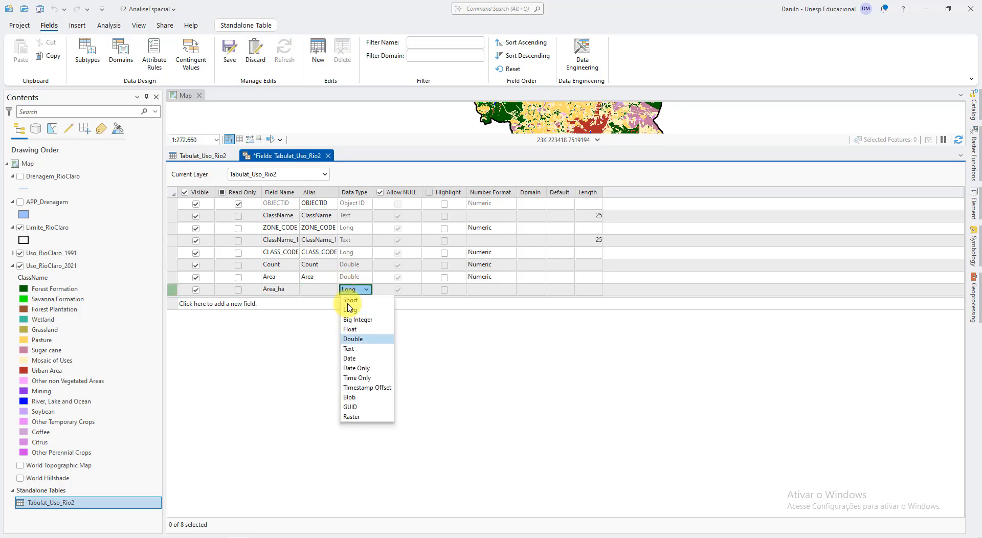
pyautogui.click(366, 339)
pyautogui.click(228, 44)
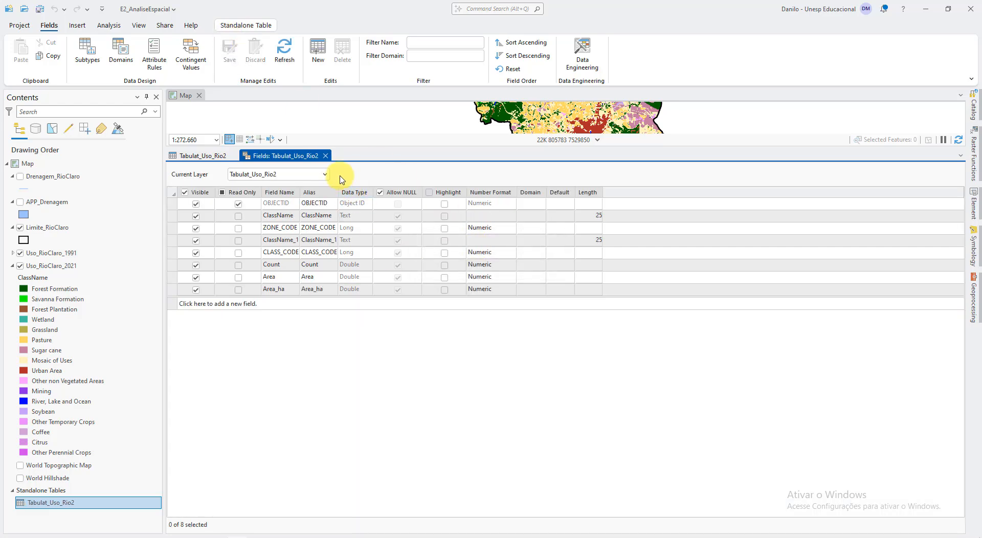
pyautogui.click(325, 155)
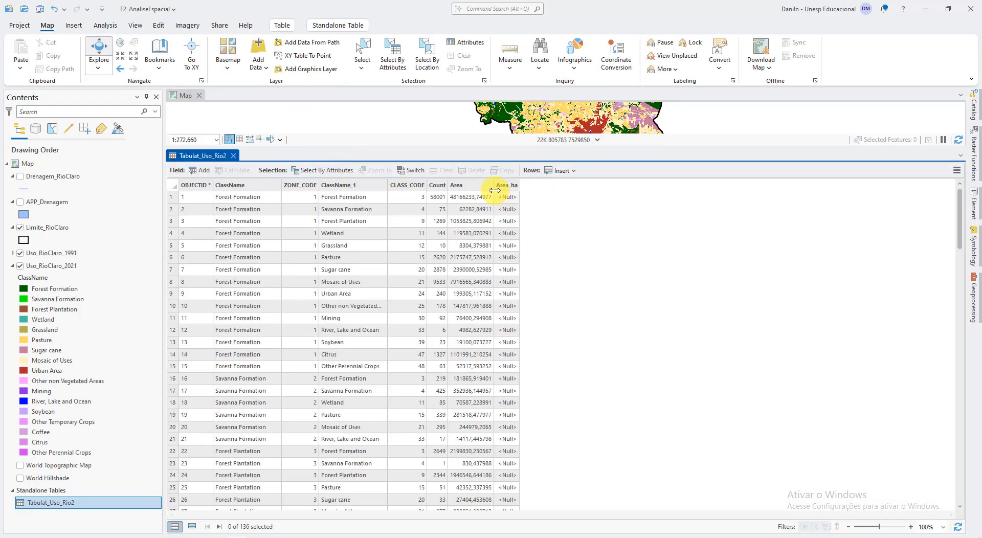
# Step: Calculate the Area_ha field with the expression !Area! / 10000
pyautogui.rightClick(509, 185)
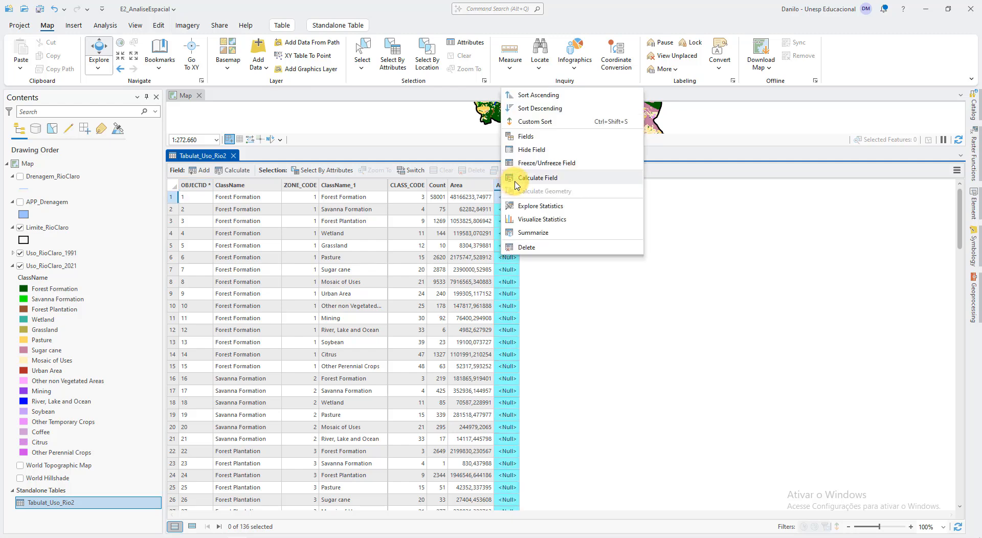
pyautogui.click(561, 178)
pyautogui.scroll(-1, 694, 208)
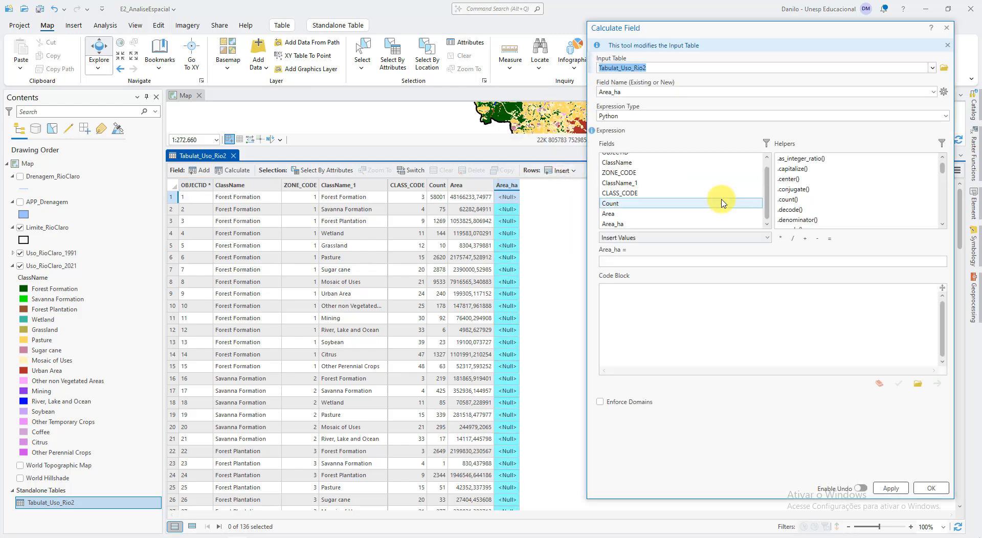
pyautogui.doubleClick(641, 215)
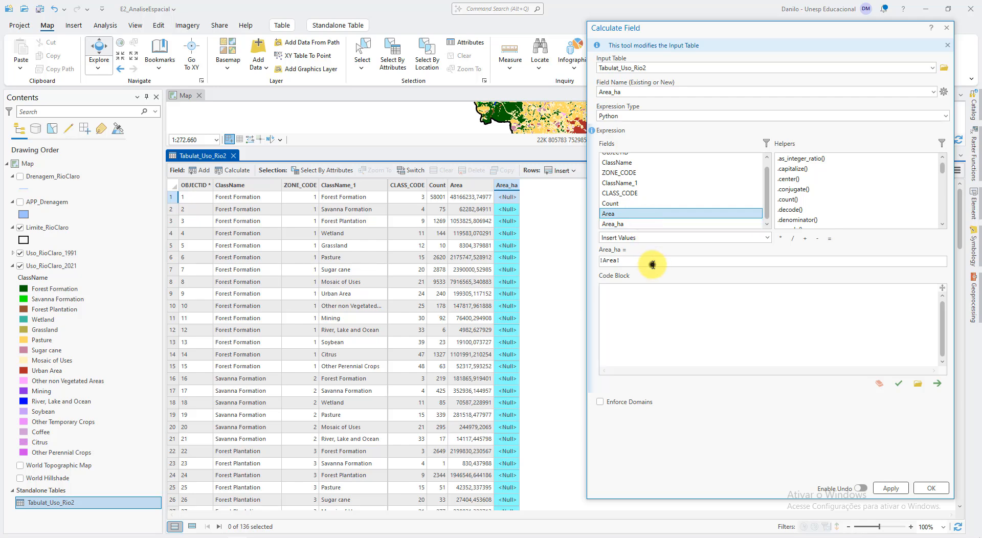
pyautogui.click(792, 239)
pyautogui.click(730, 261)
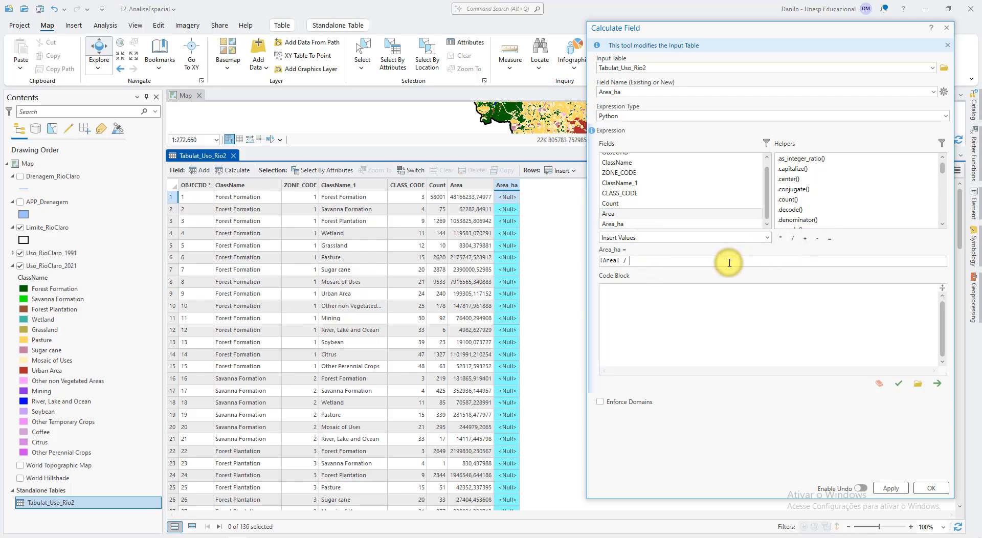
pyautogui.write('10000')
pyautogui.click(935, 487)
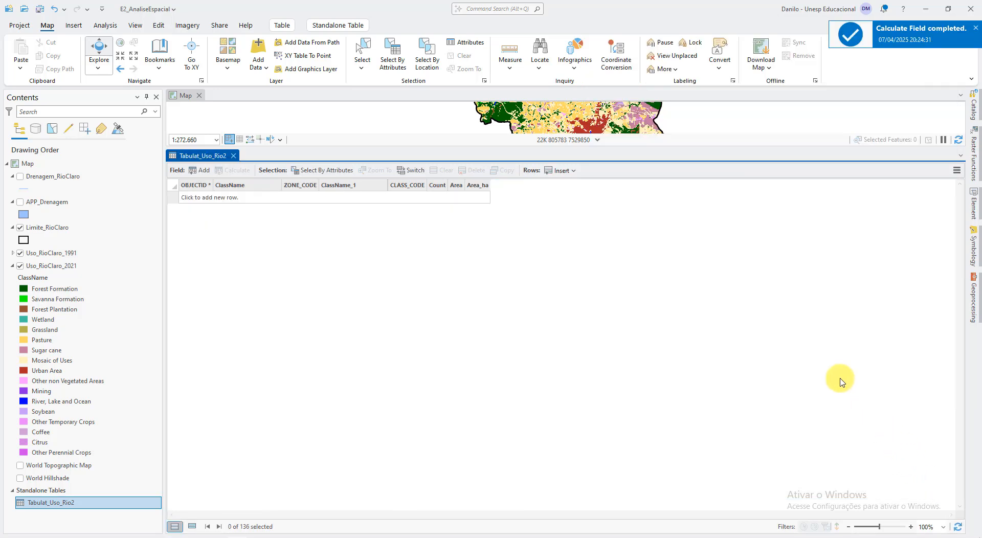
# Step: Review the Area_ha values of the Forest Formation rows, clear the row selection and close the table
pyautogui.click(512, 197)
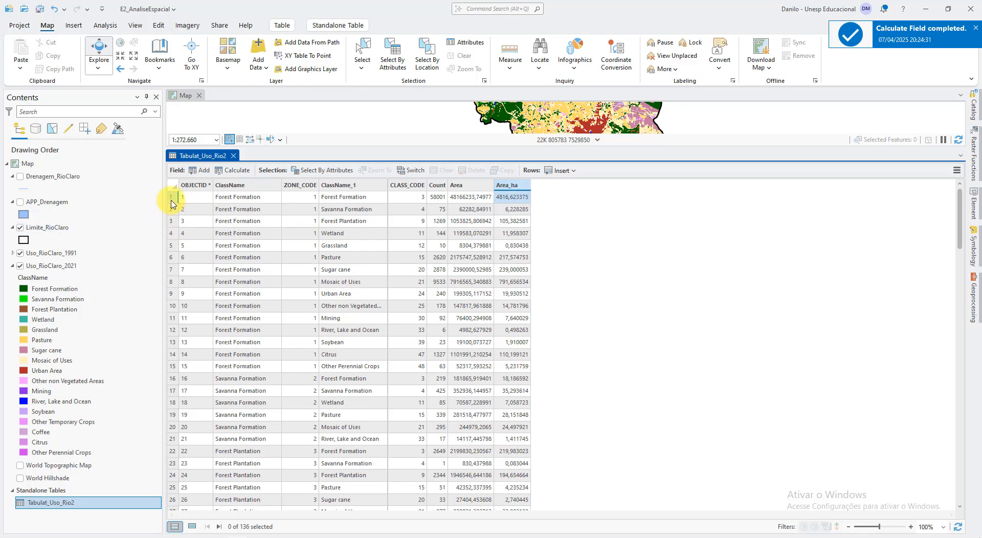
pyautogui.moveTo(172, 205); pyautogui.dragTo(486, 357)
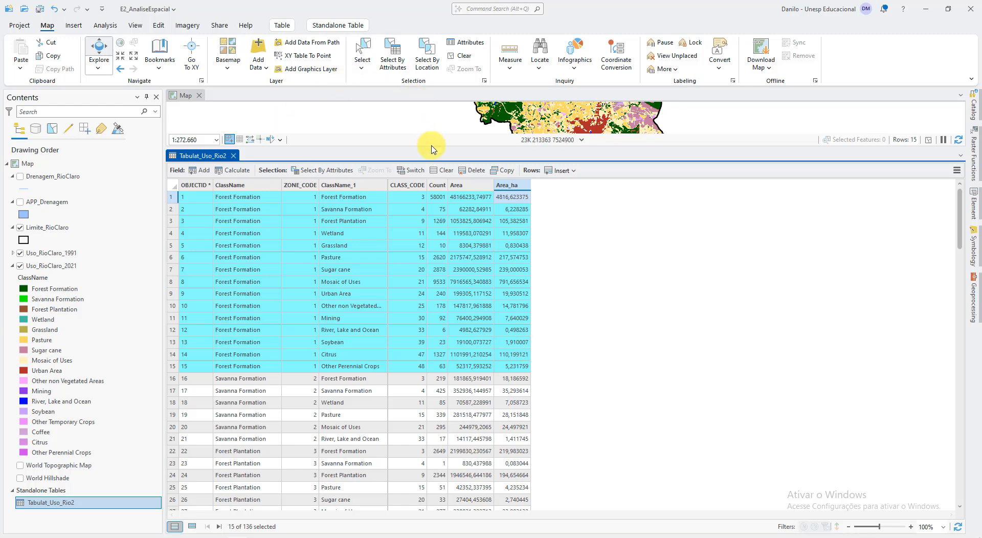
pyautogui.click(442, 171)
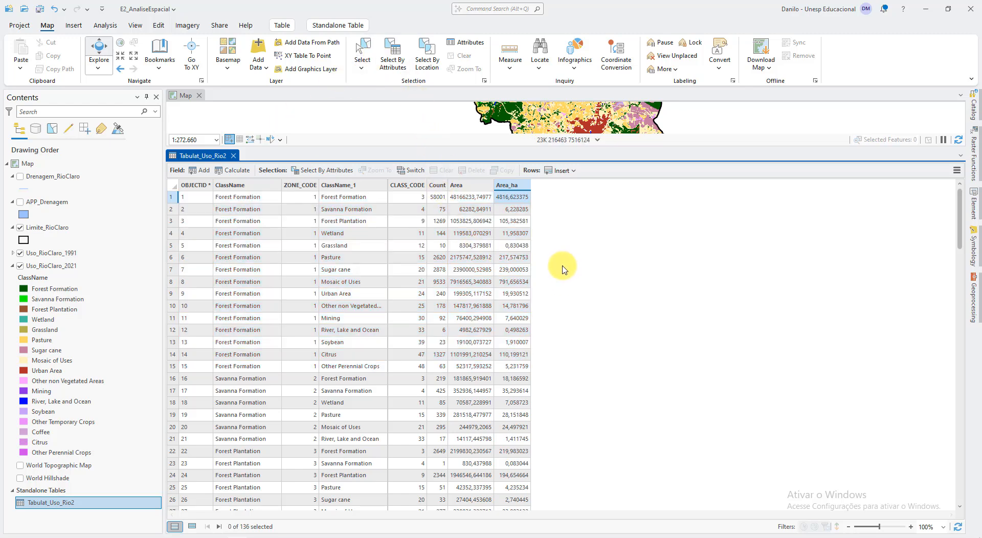
pyautogui.click(233, 156)
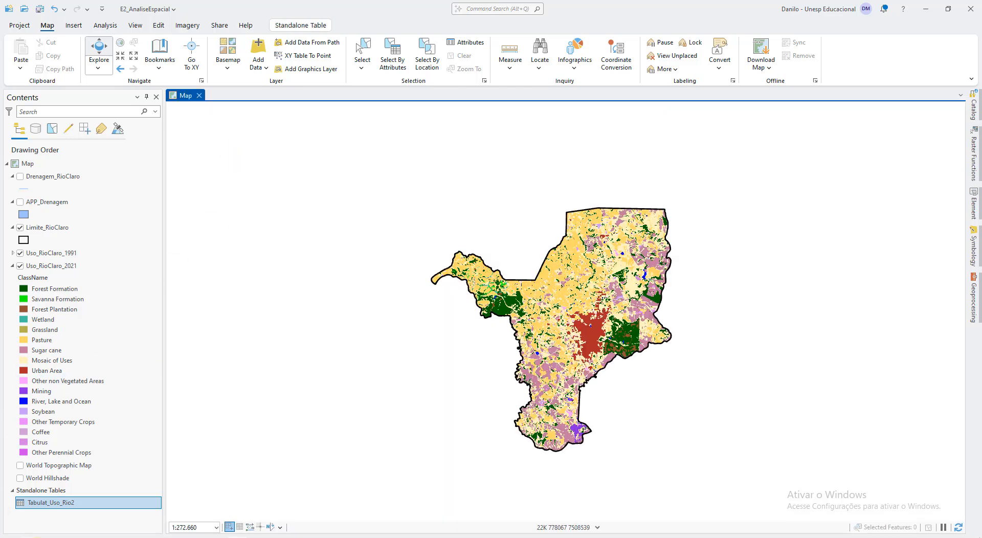
# Step: Create a bar chart from the Tabulat_Uso_Rio2 table and adjust the sizes of the chart view and its properties pane
pyautogui.rightClick(56, 507)
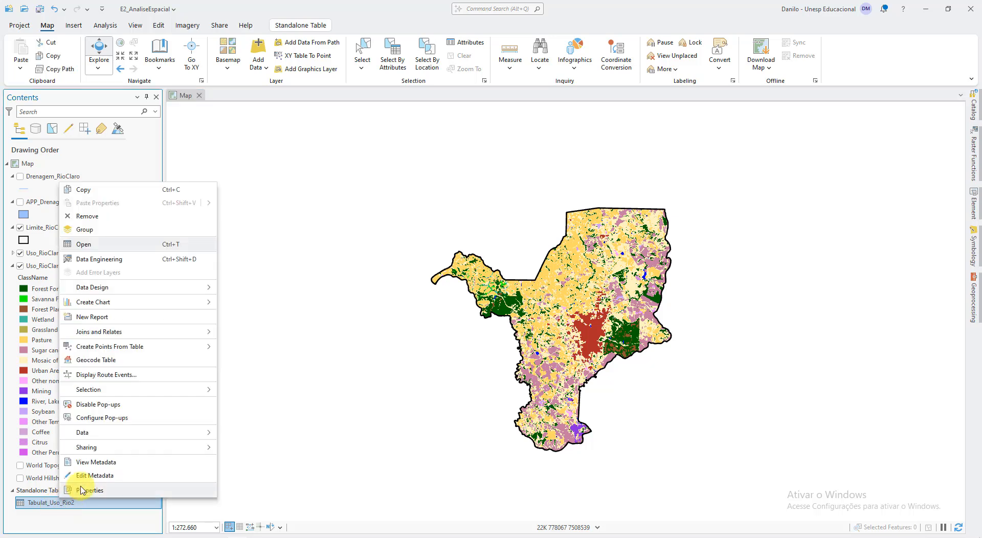
pyautogui.moveTo(196, 301)
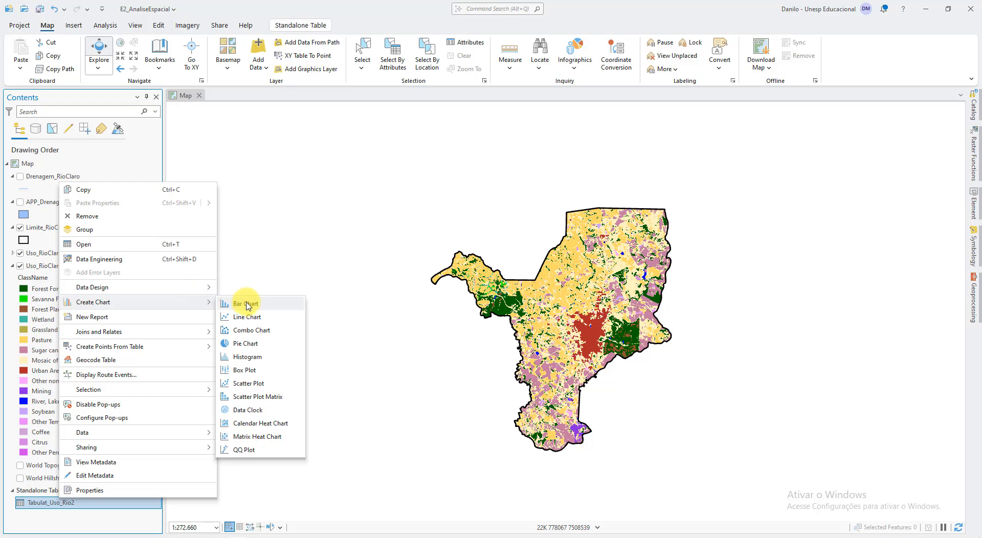
pyautogui.click(263, 307)
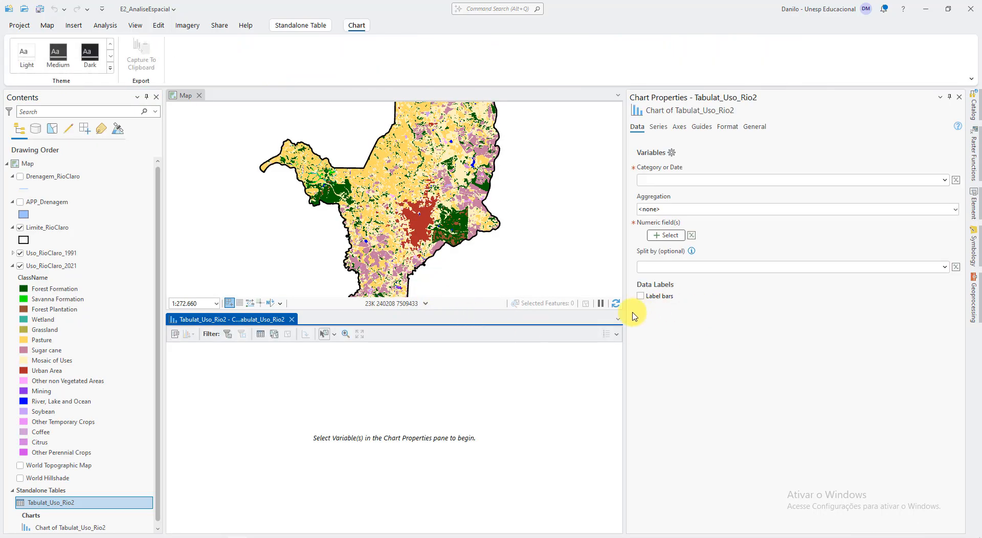
pyautogui.moveTo(625, 314); pyautogui.dragTo(694, 320)
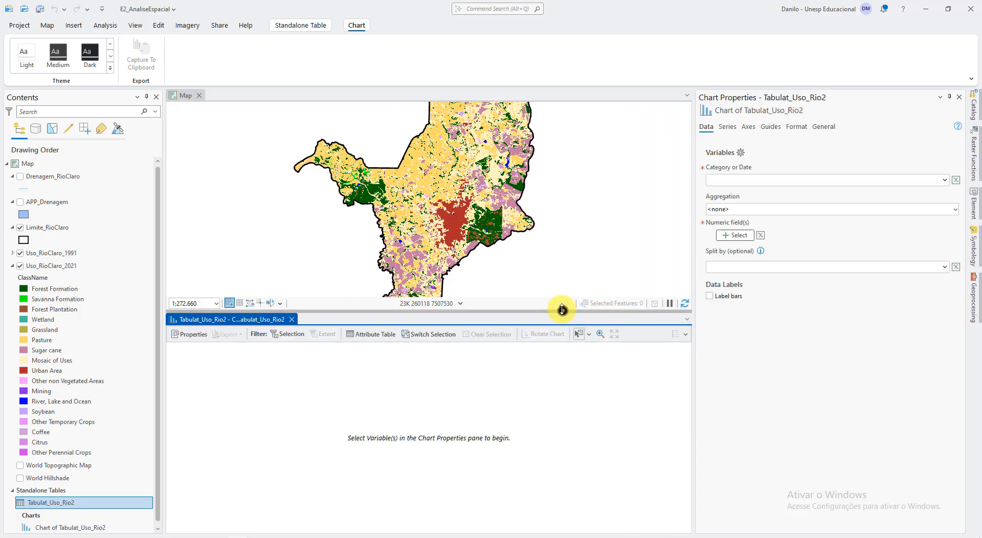
pyautogui.moveTo(561, 310); pyautogui.dragTo(547, 263)
pyautogui.click(696, 224)
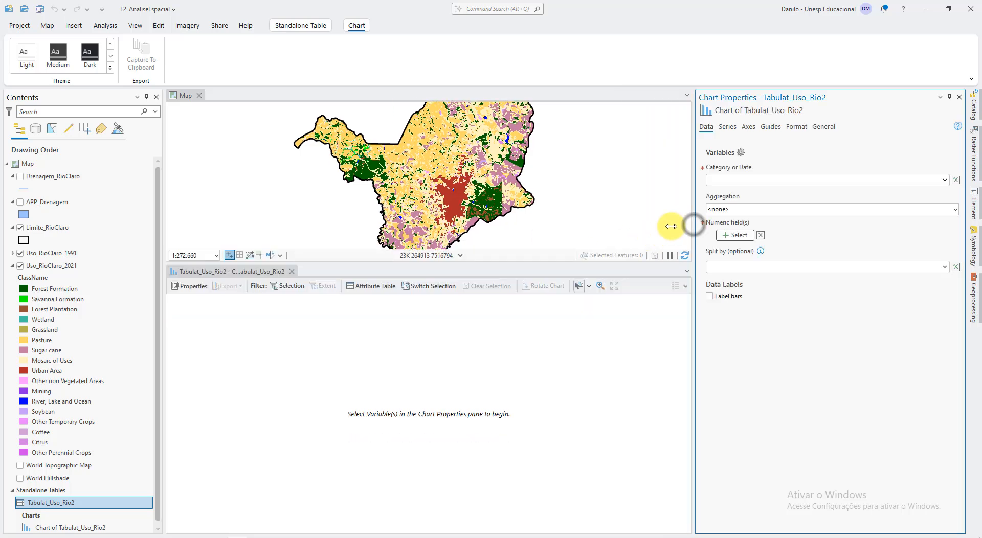
pyautogui.moveTo(689, 223); pyautogui.dragTo(661, 225)
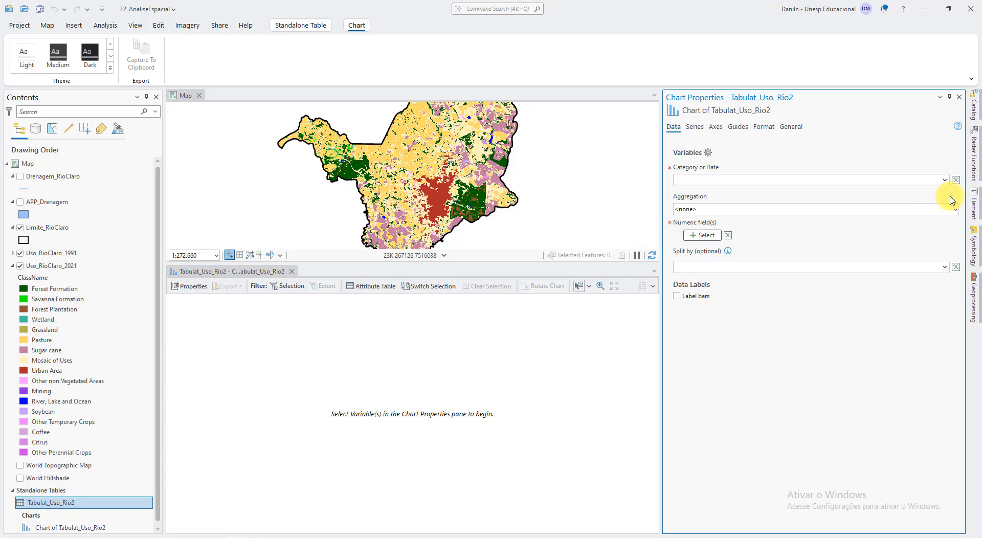
# Step: Set ClassName as the chart's category and add Area_ha as its numeric field to plot summed areas per class
pyautogui.click(944, 181)
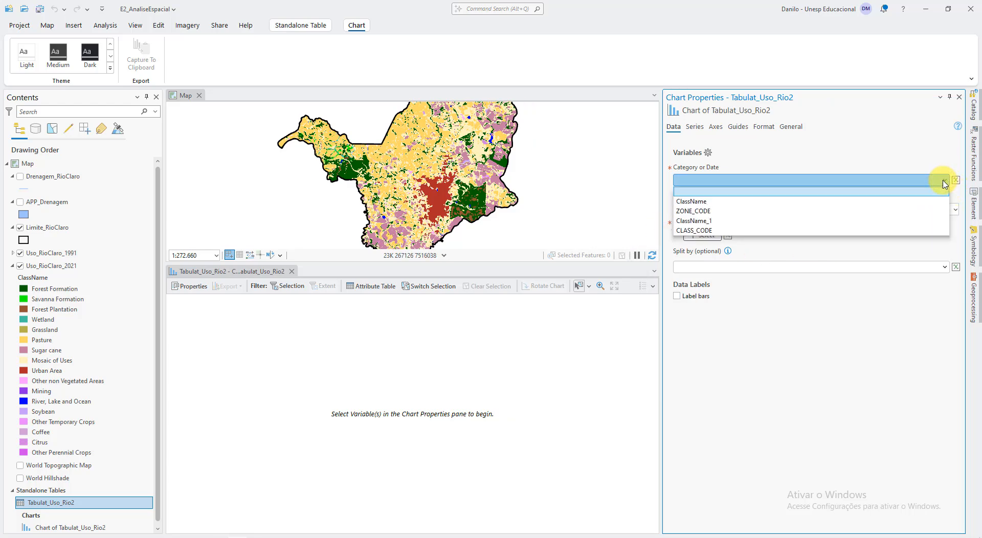
pyautogui.click(920, 204)
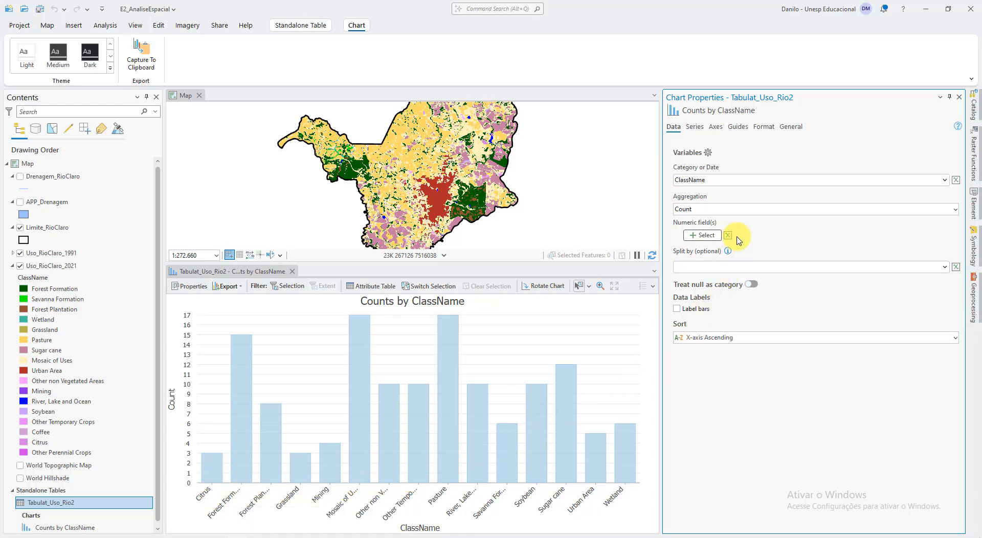
pyautogui.click(955, 209)
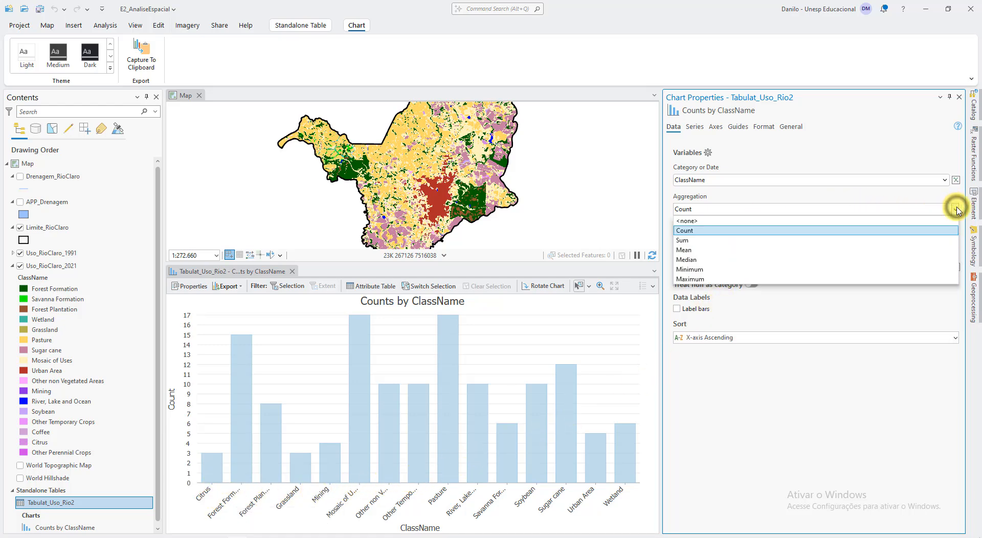
pyautogui.click(944, 200)
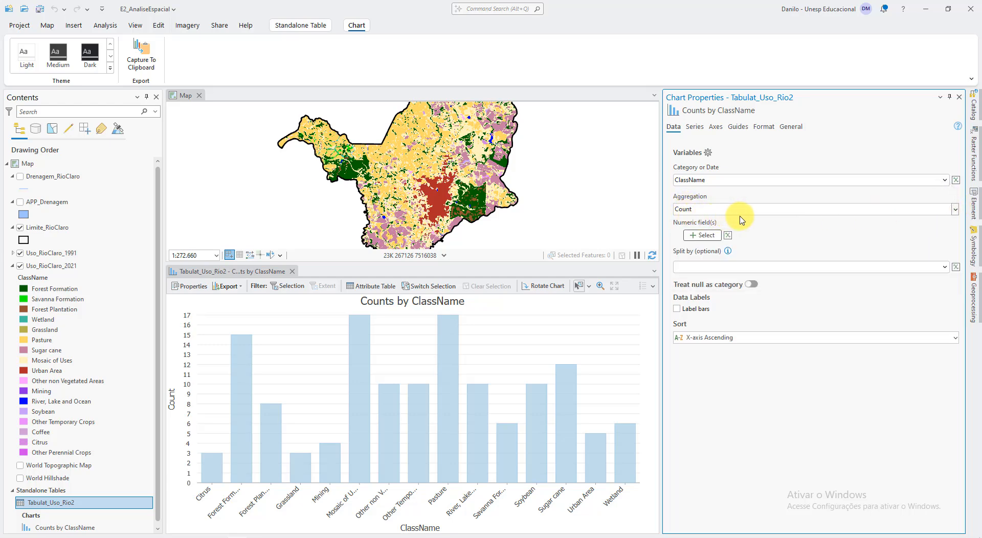
pyautogui.click(708, 236)
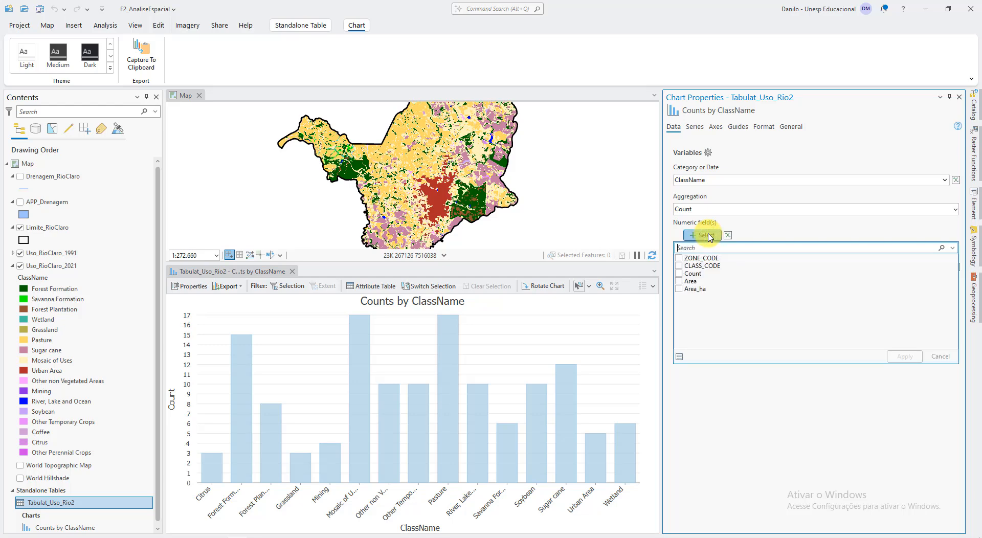
pyautogui.click(696, 289)
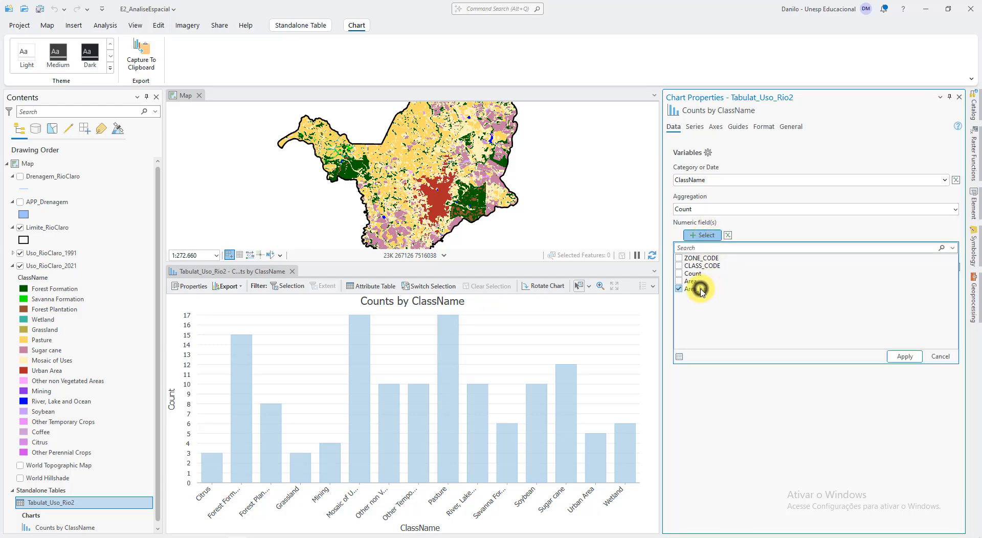
pyautogui.click(902, 357)
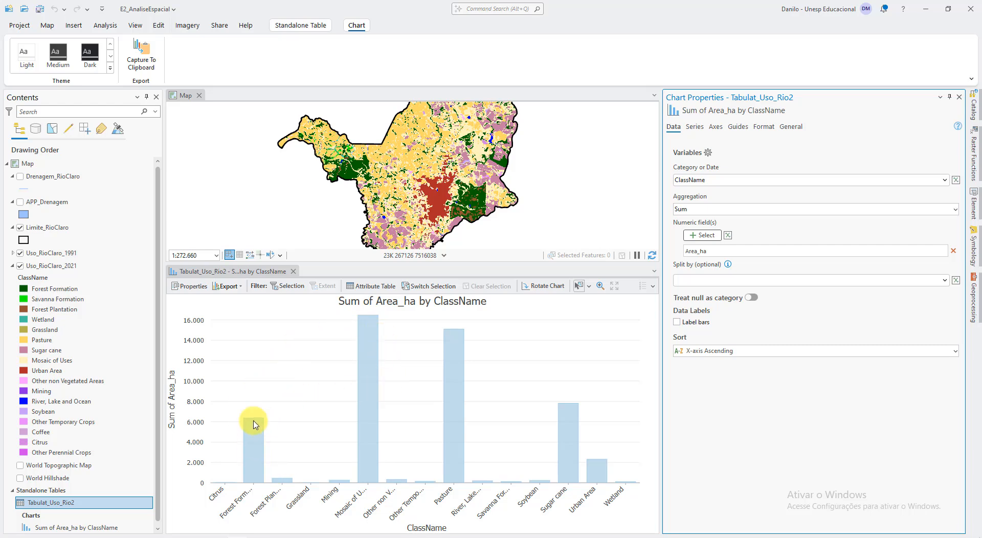
# Step: Split the chart's bars by ClassName_1, adding all of its unique values
pyautogui.moveTo(567, 412)
pyautogui.click(944, 281)
pyautogui.click(939, 279)
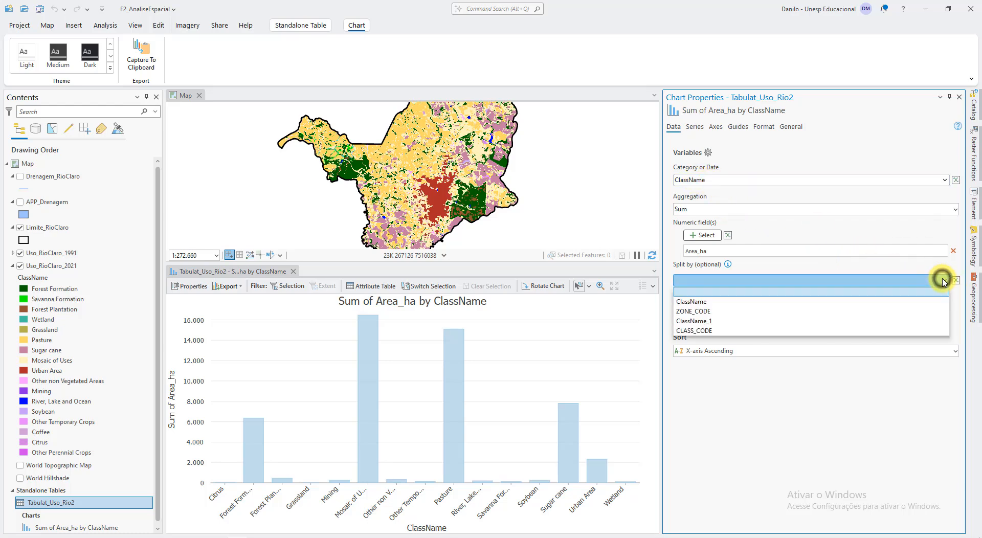
pyautogui.click(712, 322)
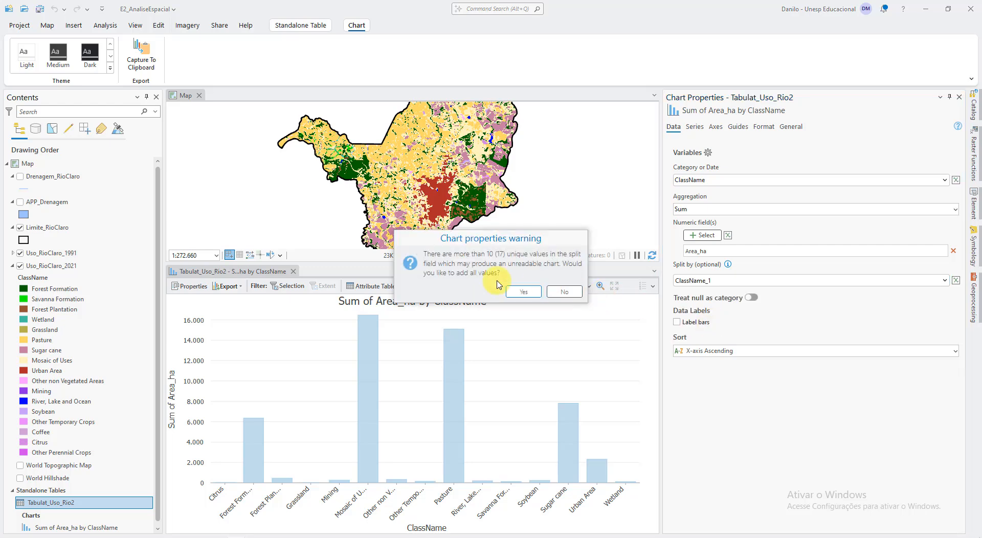
pyautogui.click(523, 291)
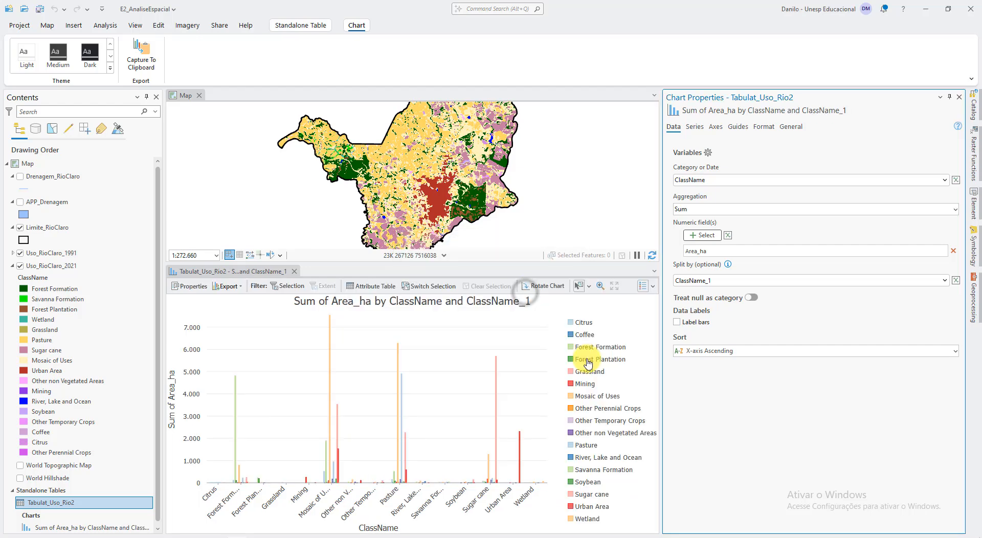
# Step: Collapse the chart properties, enlarge the chart view and examine the bars of each 1991 class
pyautogui.click(950, 98)
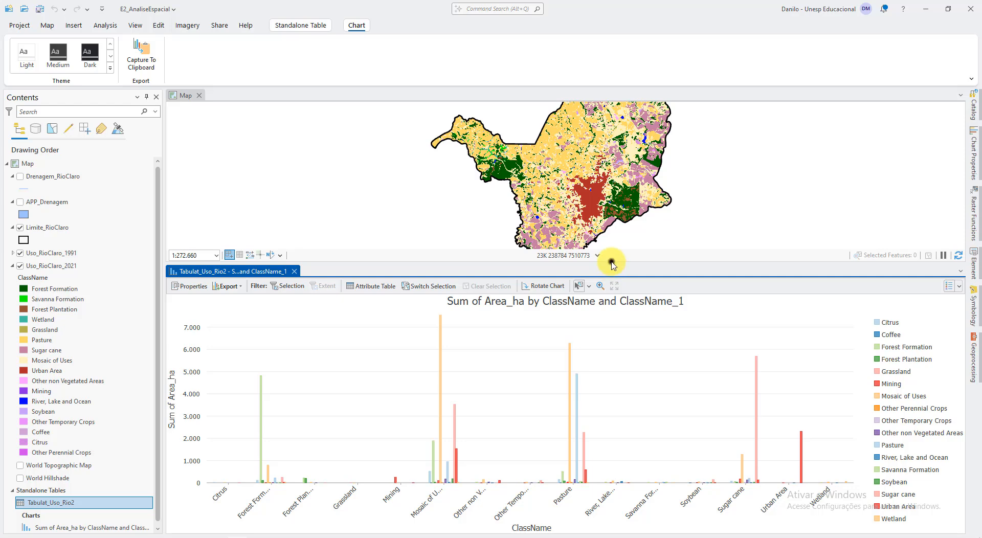
pyautogui.click(612, 262)
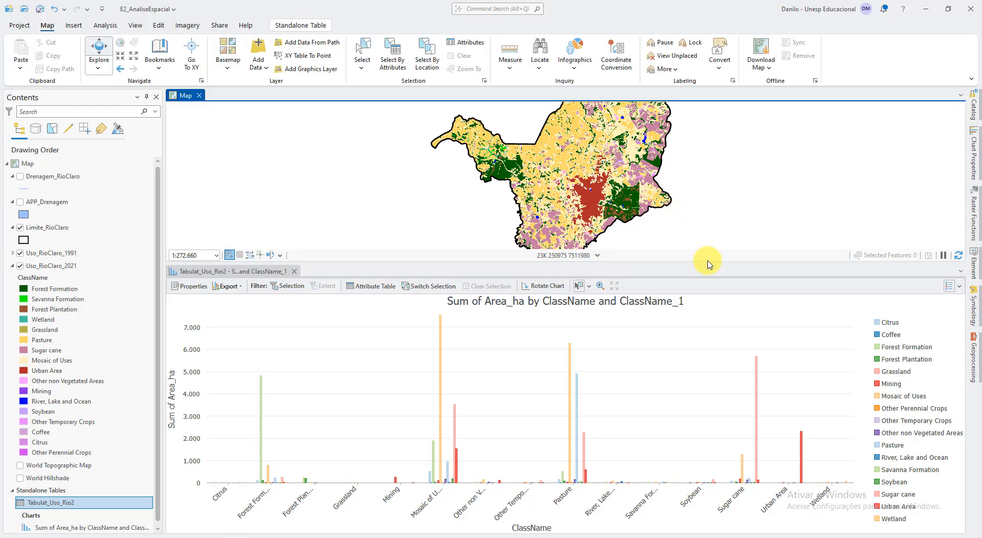
pyautogui.moveTo(708, 262); pyautogui.dragTo(686, 163)
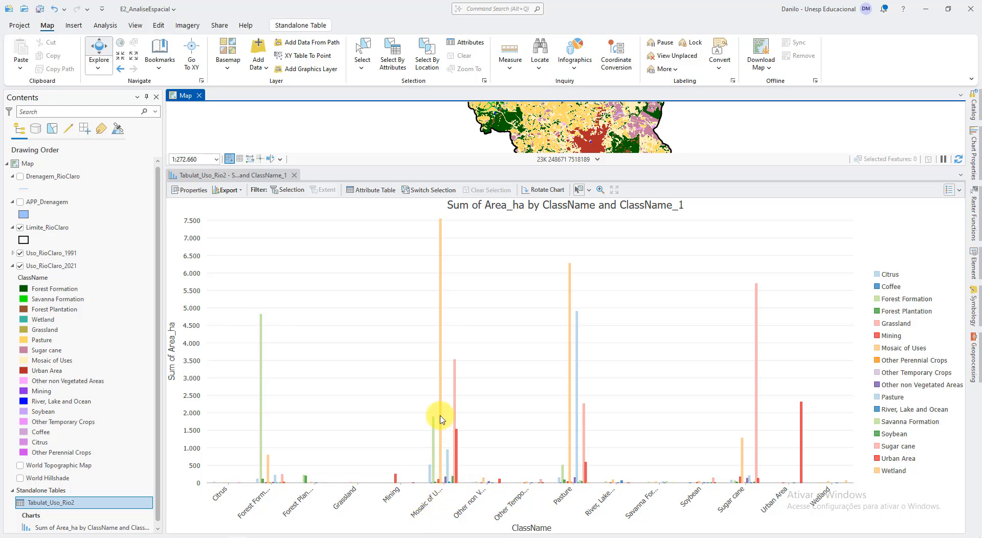
pyautogui.moveTo(438, 225)
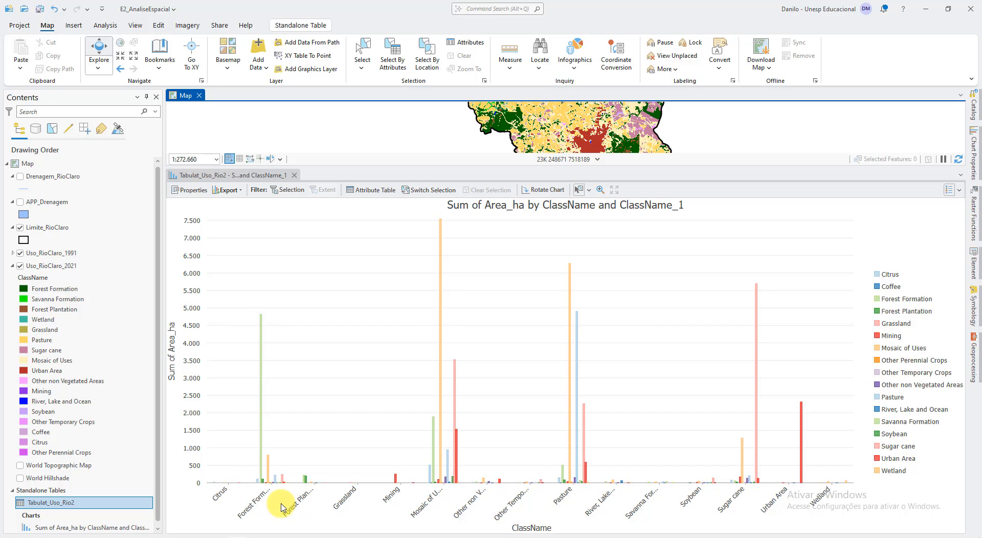
# Step: Open the Tabulat_Uso_Rio2 table, compare its first Forest Formation row with the chart, clear the selection and close the table
pyautogui.scroll(-1, 139, 501)
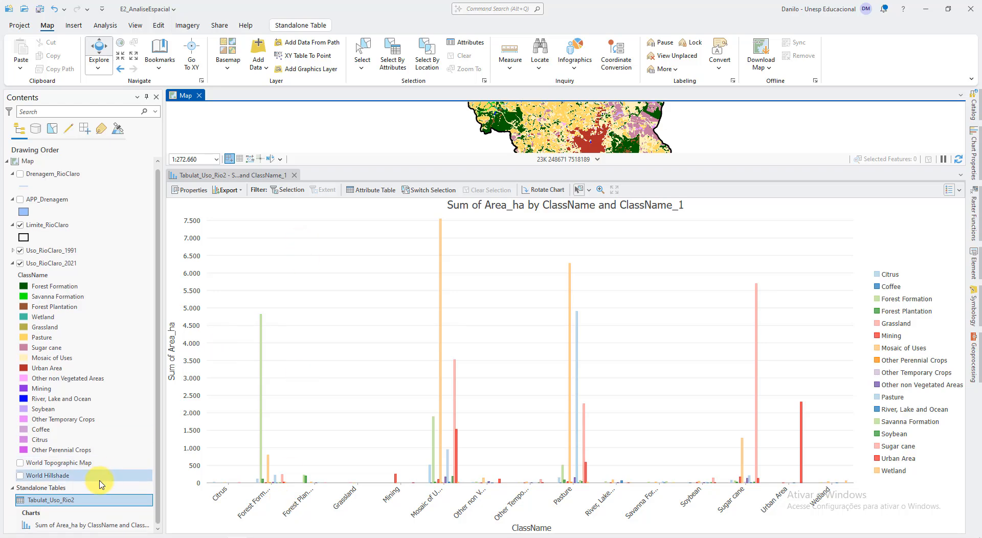
pyautogui.rightClick(64, 503)
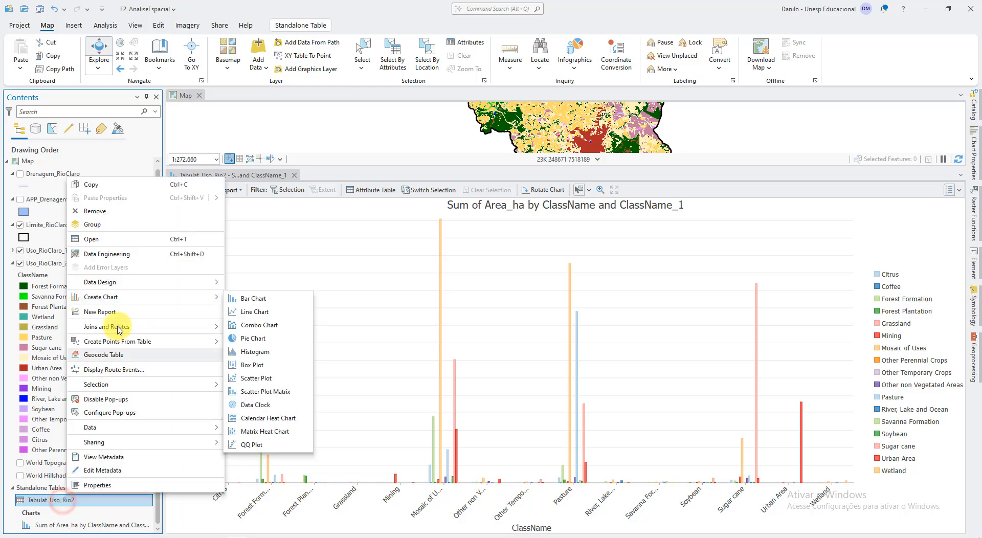
pyautogui.click(122, 240)
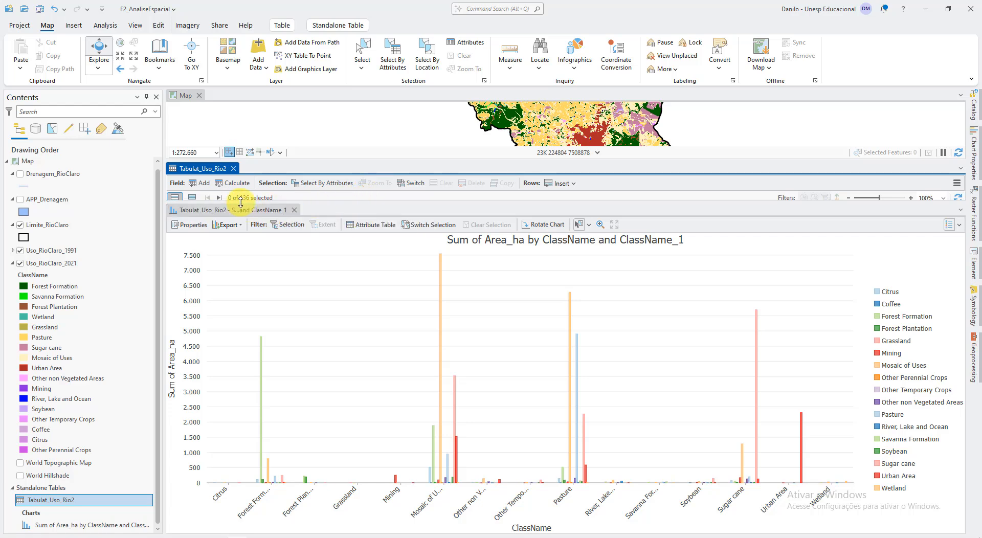
pyautogui.moveTo(241, 202); pyautogui.dragTo(259, 391)
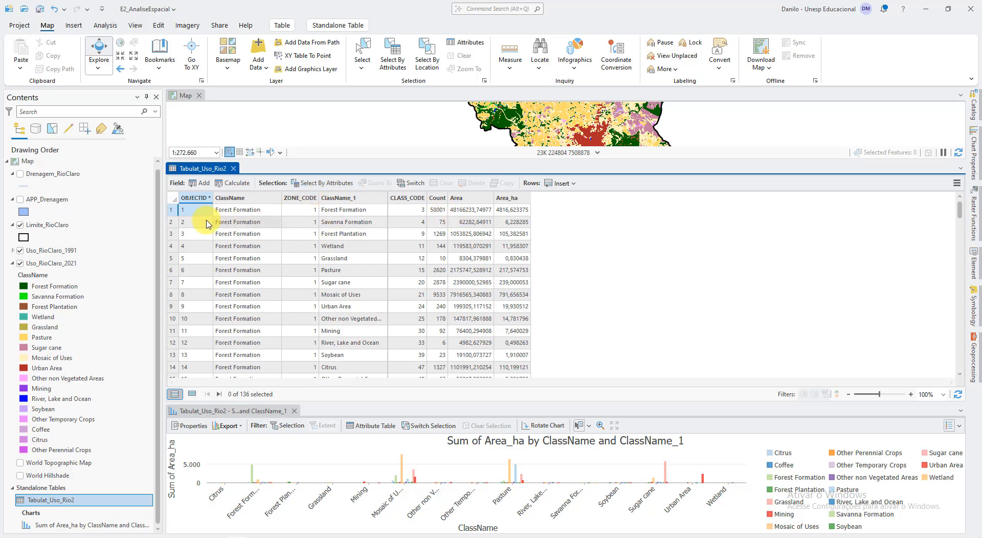
pyautogui.click(174, 211)
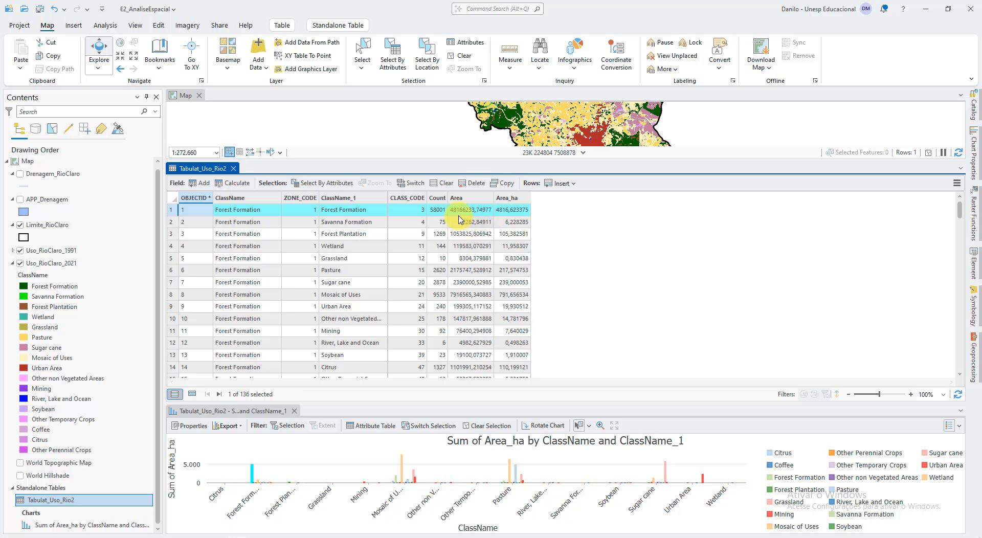
pyautogui.click(442, 183)
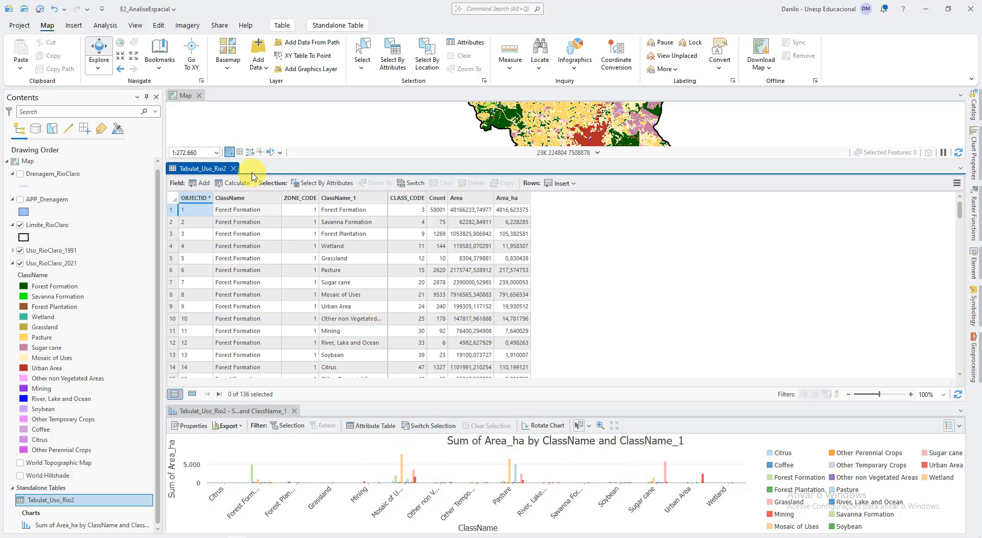
pyautogui.click(233, 169)
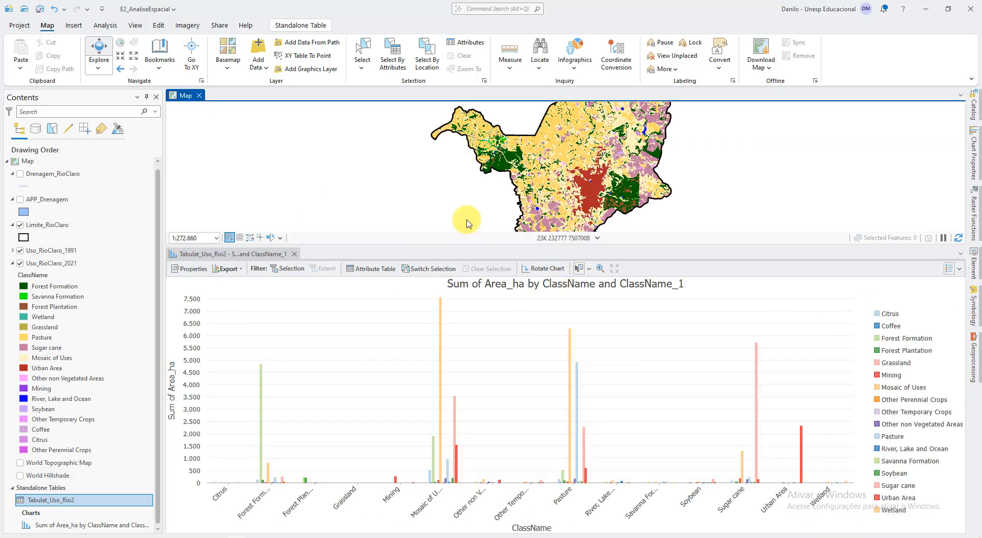
# Step: Enlarge the chart view by shrinking the map and the Contents pane, and pin the chart properties open
pyautogui.moveTo(450, 248); pyautogui.dragTo(438, 135)
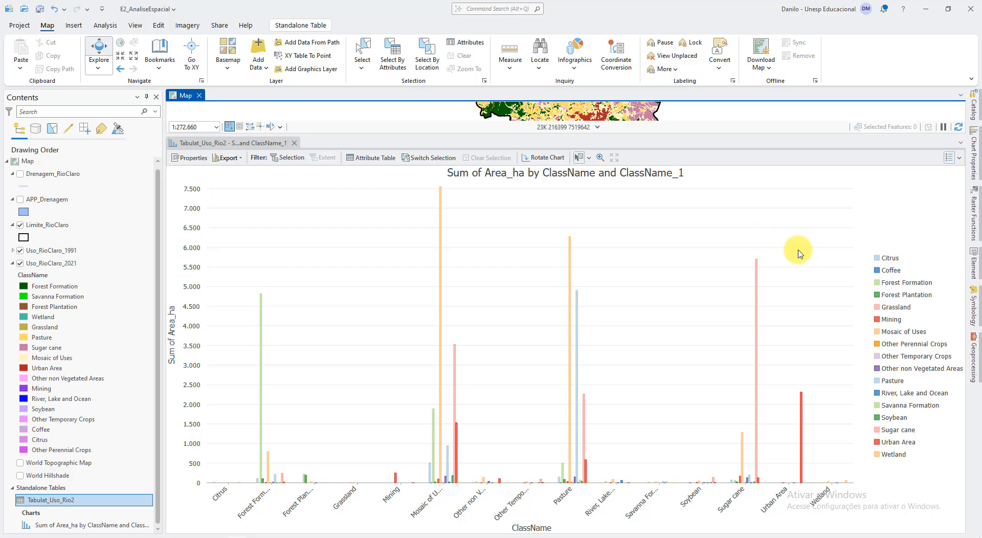
pyautogui.moveTo(165, 307); pyautogui.dragTo(114, 309)
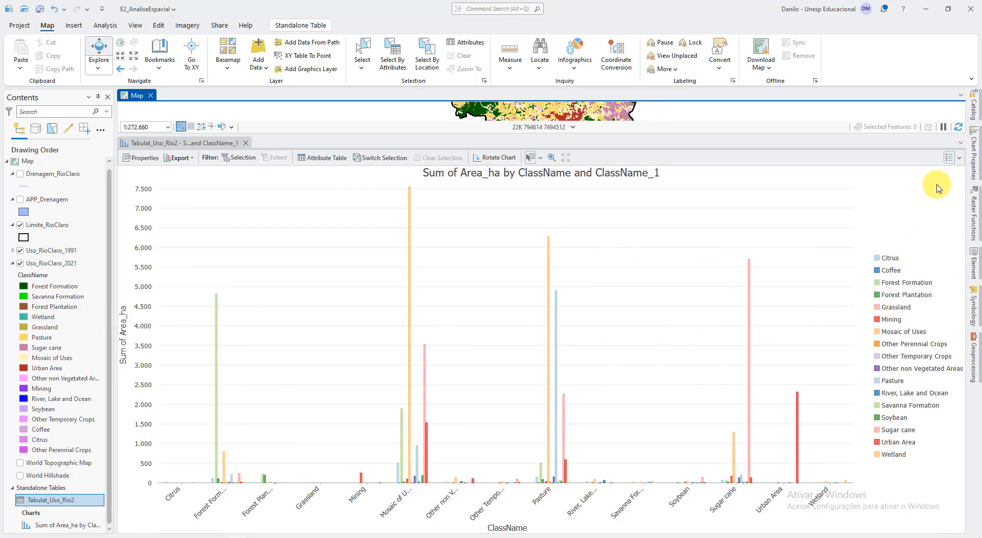
pyautogui.click(950, 159)
pyautogui.click(950, 159)
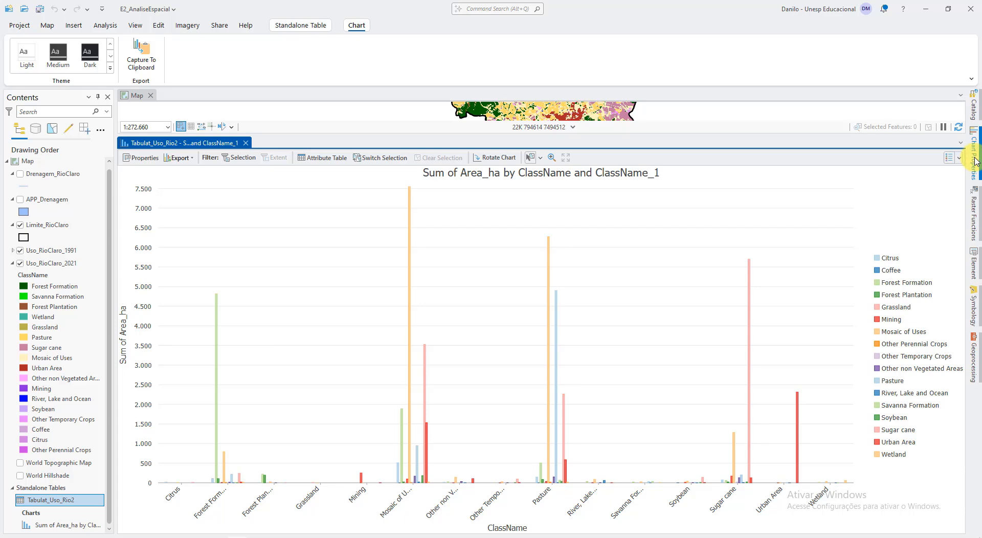
pyautogui.click(974, 161)
pyautogui.click(950, 97)
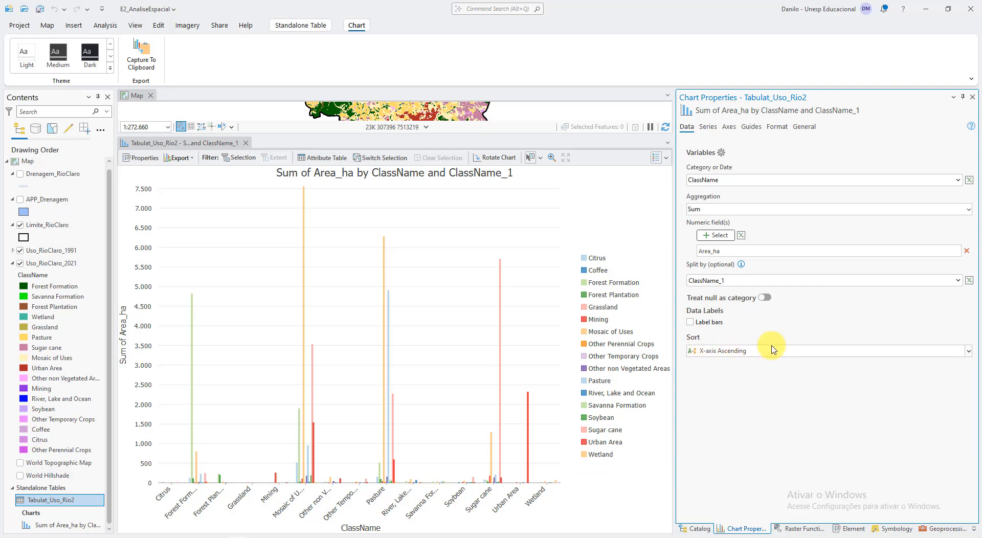
# Step: Try value labels on the chart's bars and turn them off again
pyautogui.click(709, 323)
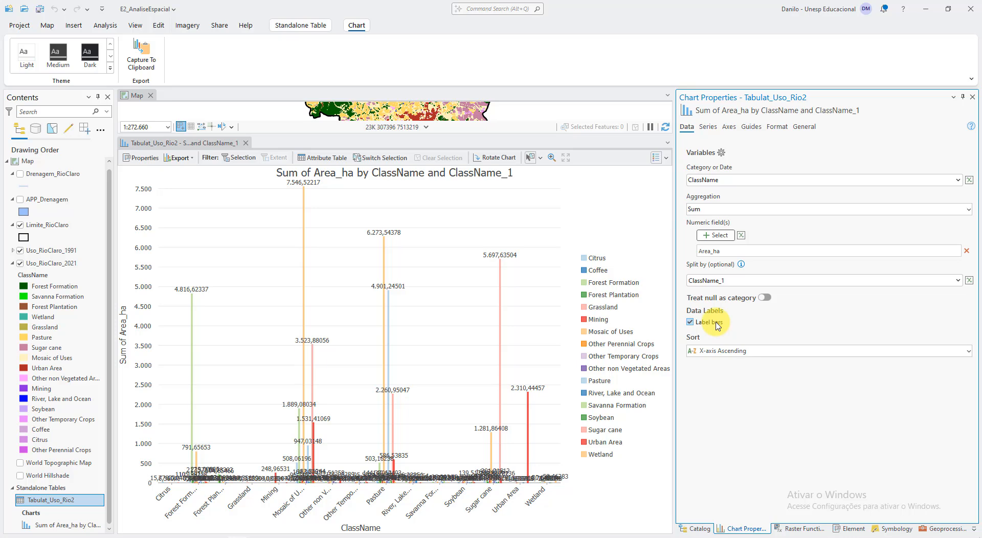
pyautogui.click(717, 324)
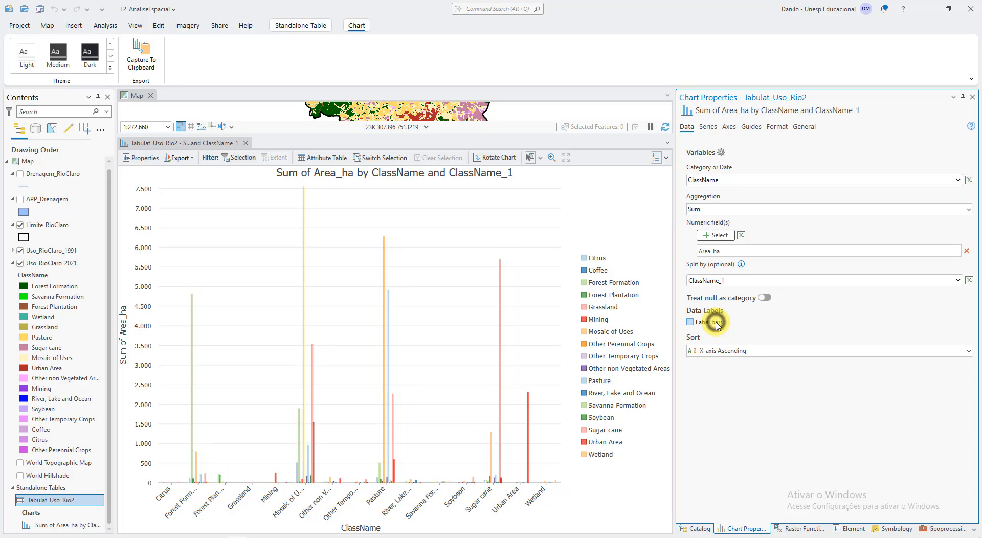
# Step: Recolour the chart's Forest Formation series dark green and its Forest Plantation series bright yellow-green
pyautogui.click(708, 126)
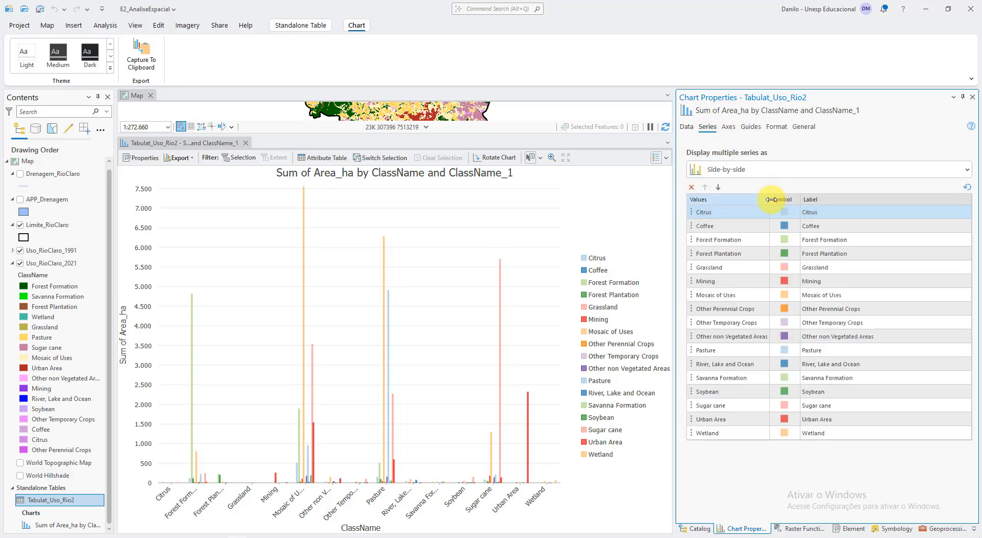
pyautogui.click(785, 239)
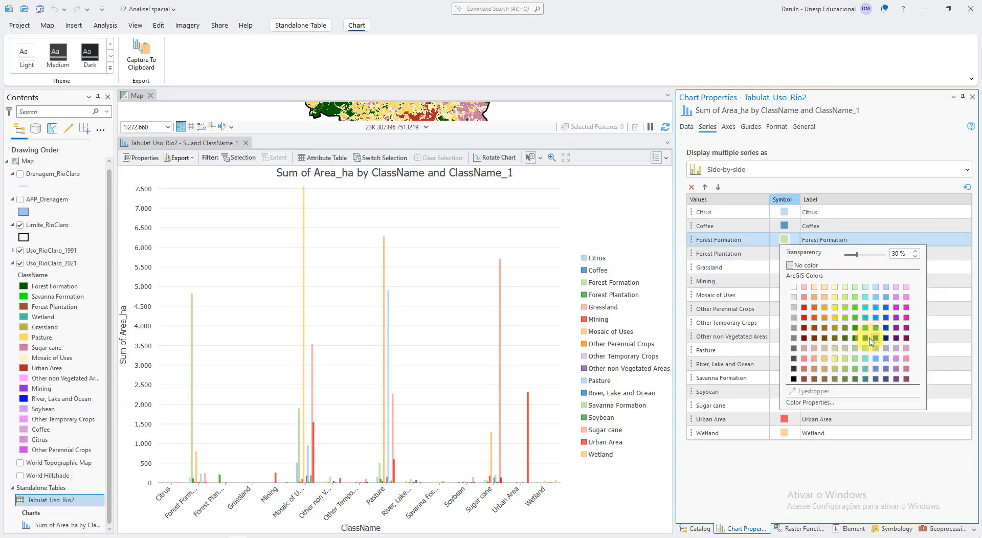
pyautogui.click(855, 337)
pyautogui.click(782, 255)
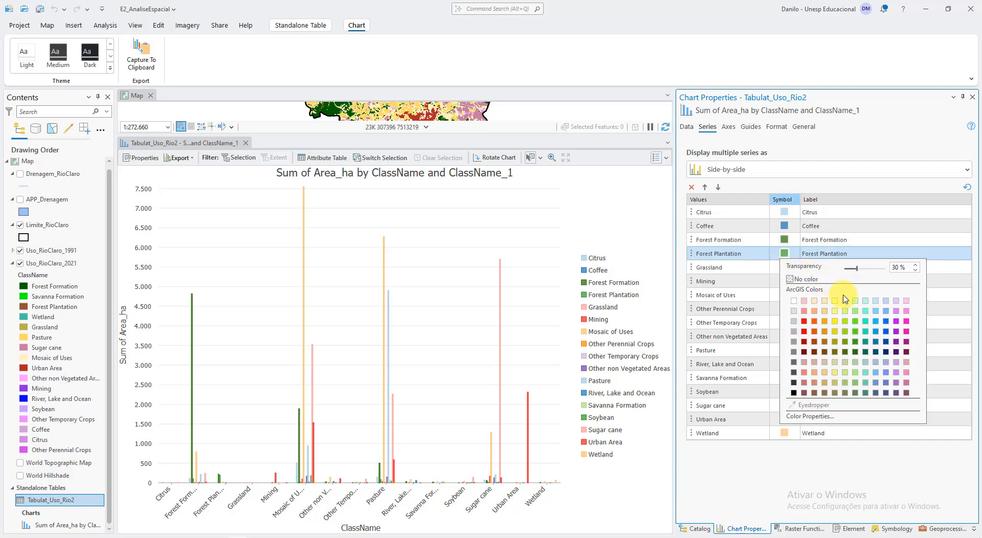
pyautogui.click(844, 321)
# Step: Recolour the chart's Coffee series brown and its Citrus series light orange
pyautogui.click(784, 226)
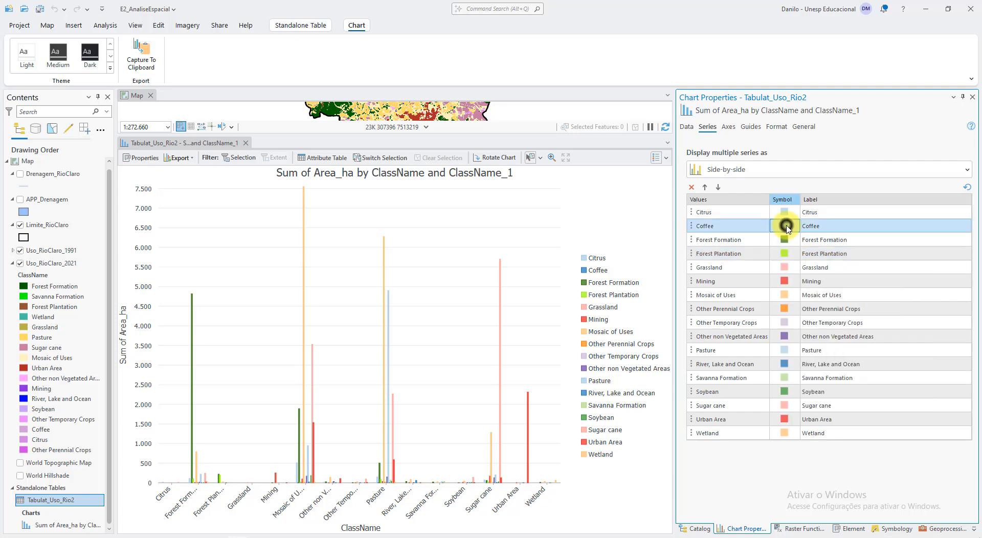
pyautogui.click(814, 364)
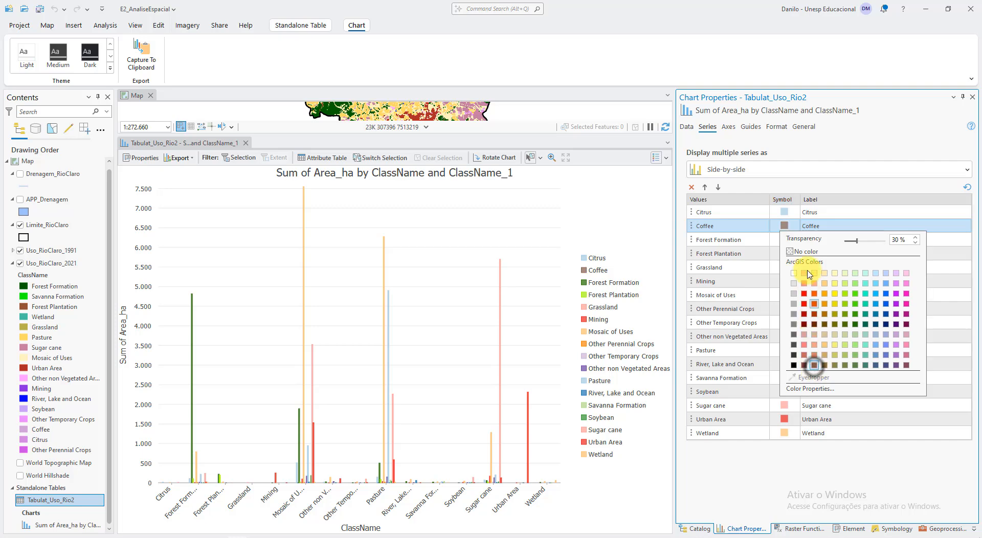
pyautogui.click(787, 213)
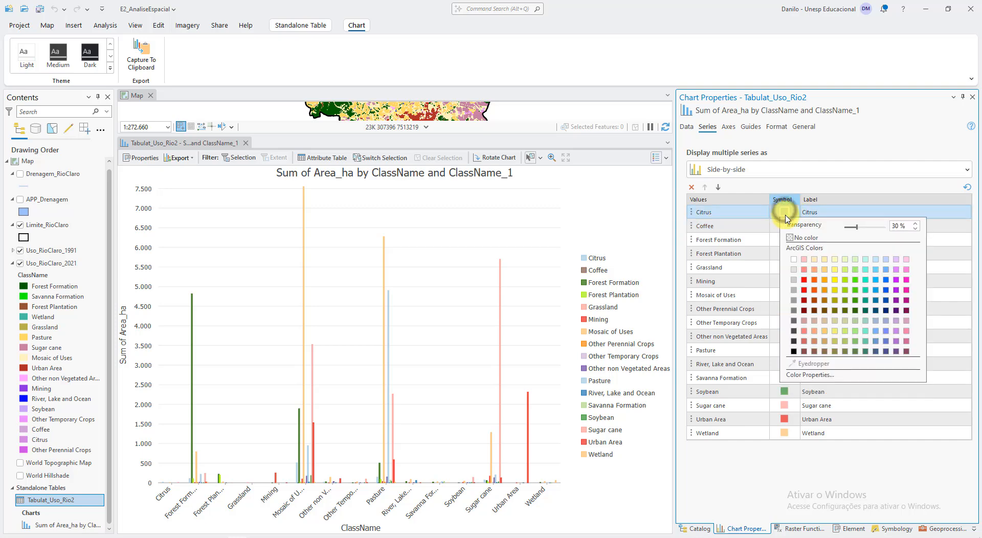
pyautogui.click(814, 340)
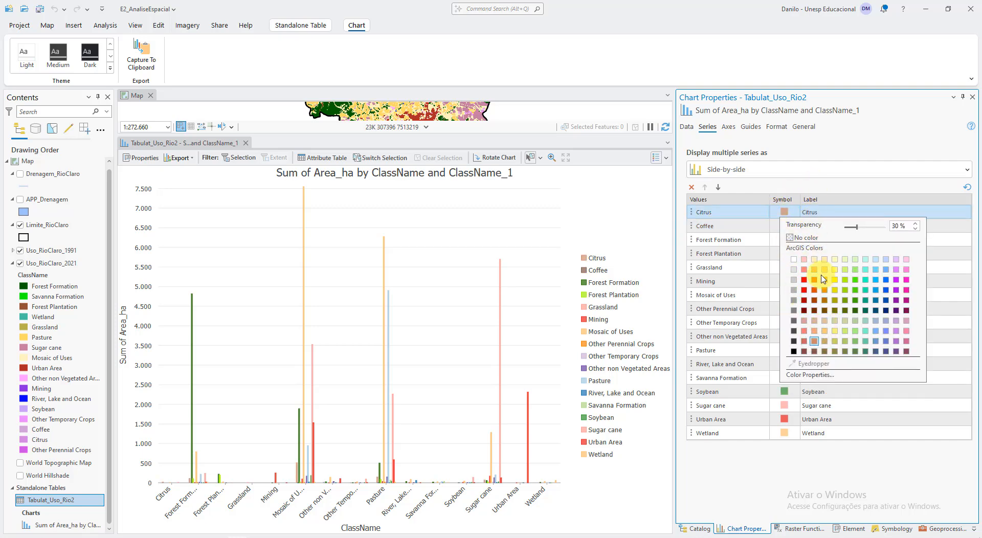
pyautogui.click(824, 341)
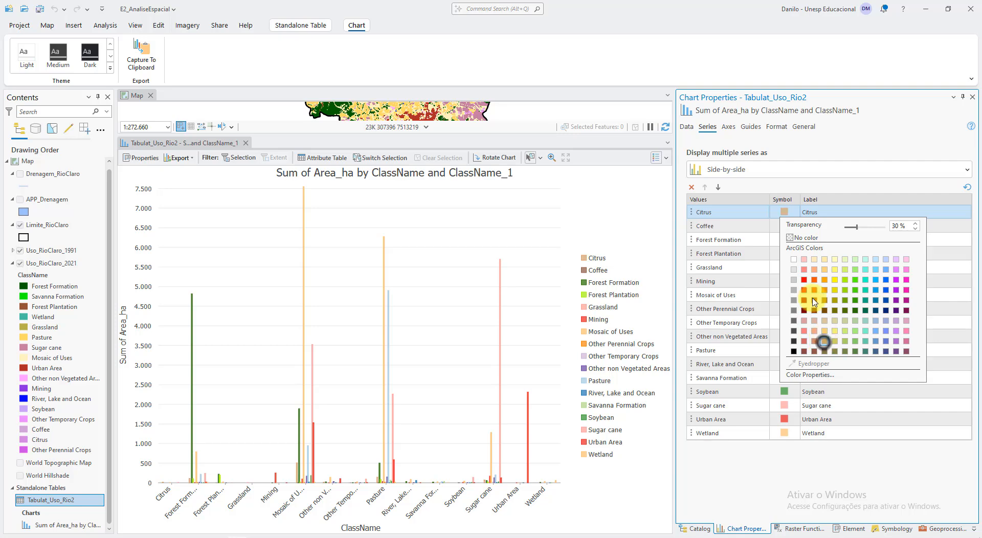
pyautogui.click(782, 169)
pyautogui.click(811, 136)
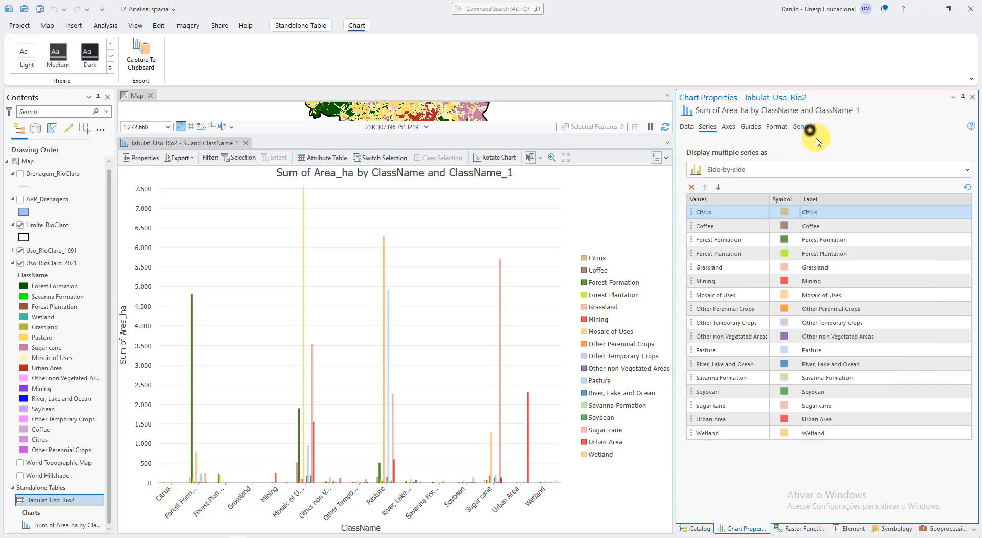
pyautogui.click(783, 211)
pyautogui.click(824, 330)
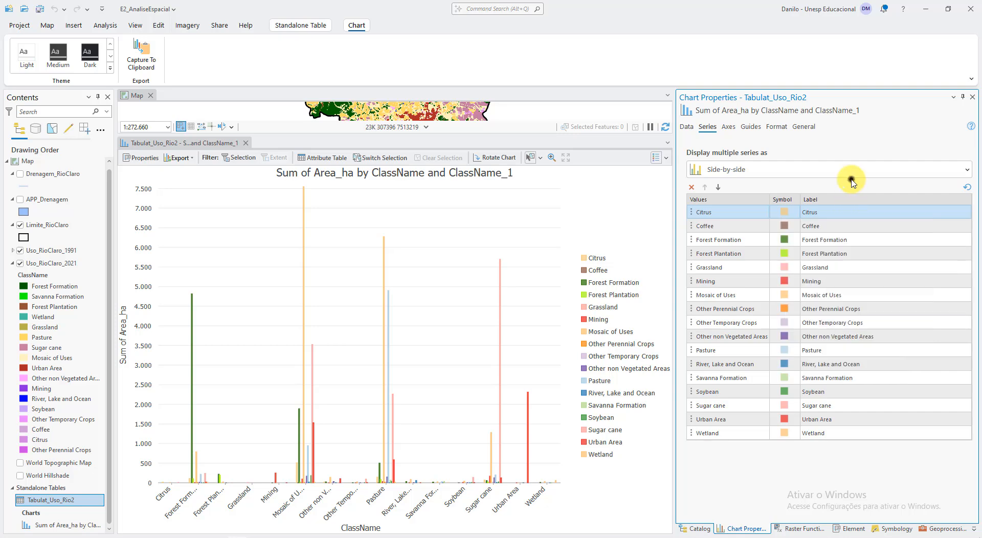
# Step: Recolour the chart's Pasture series pale yellow
pyautogui.click(791, 351)
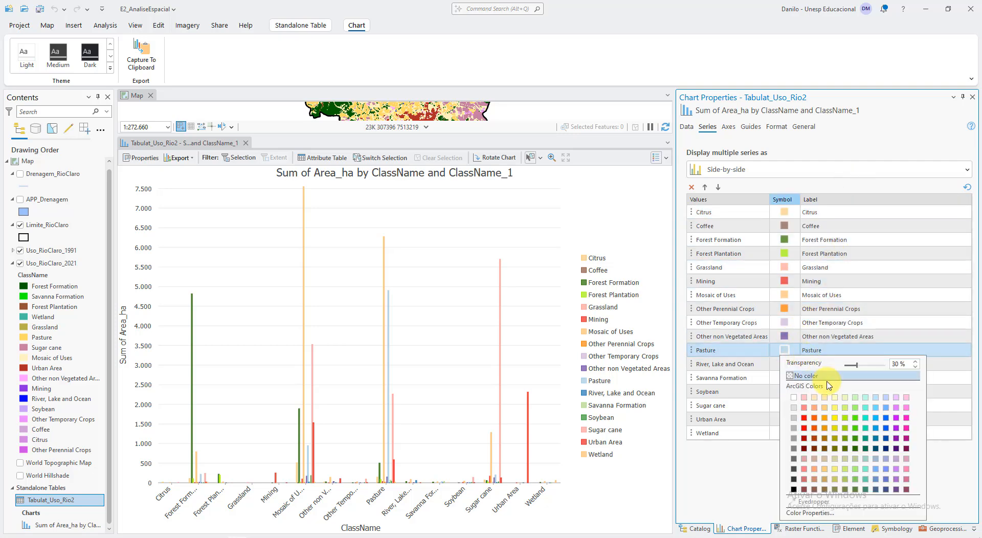
pyautogui.click(835, 469)
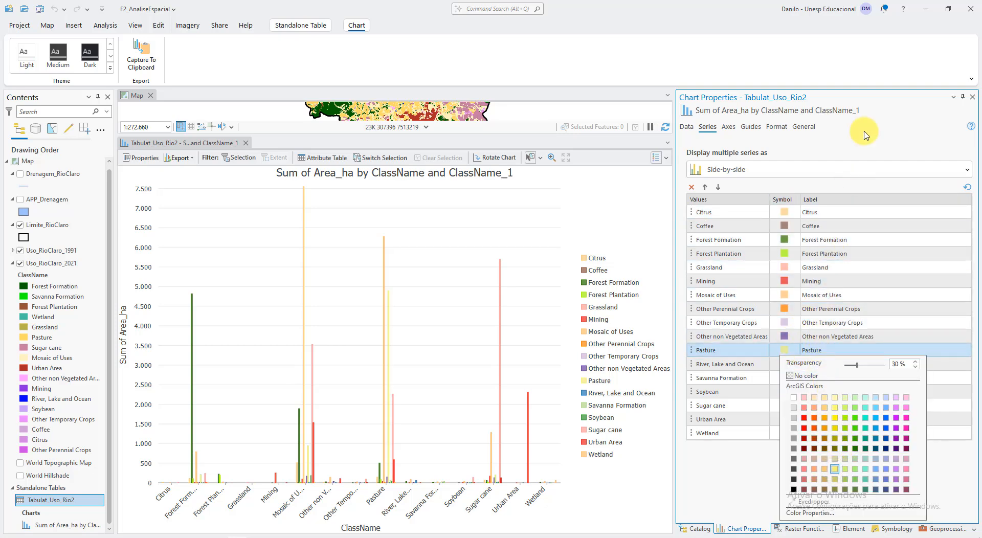
pyautogui.click(878, 141)
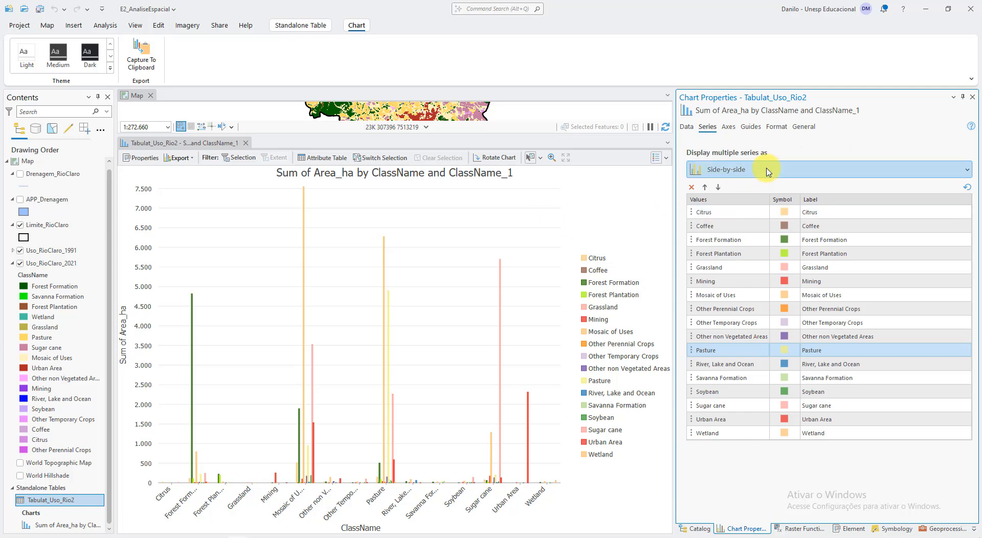
# Step: Try the Stacked series display and inspect the segments of the Mosaic of Uses bar
pyautogui.click(737, 173)
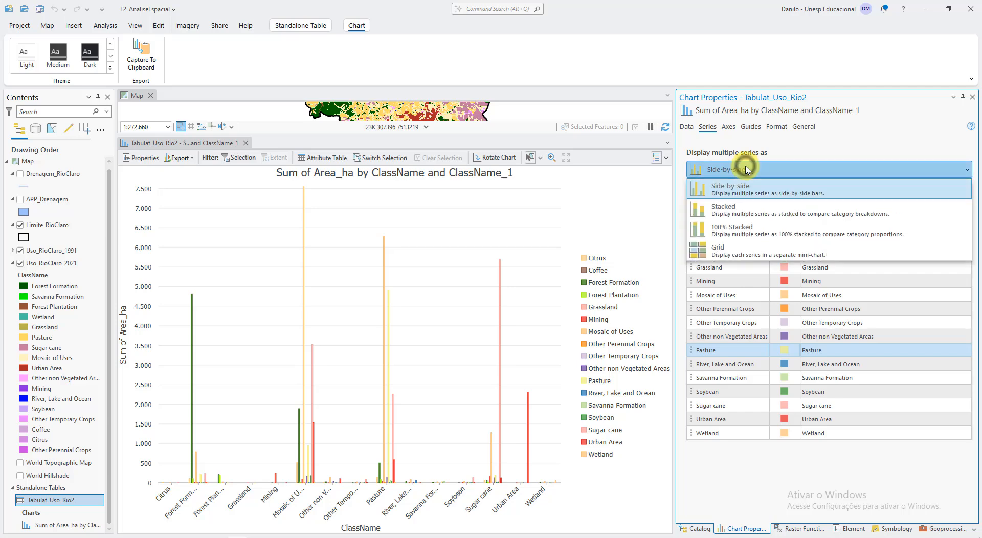
pyautogui.click(750, 212)
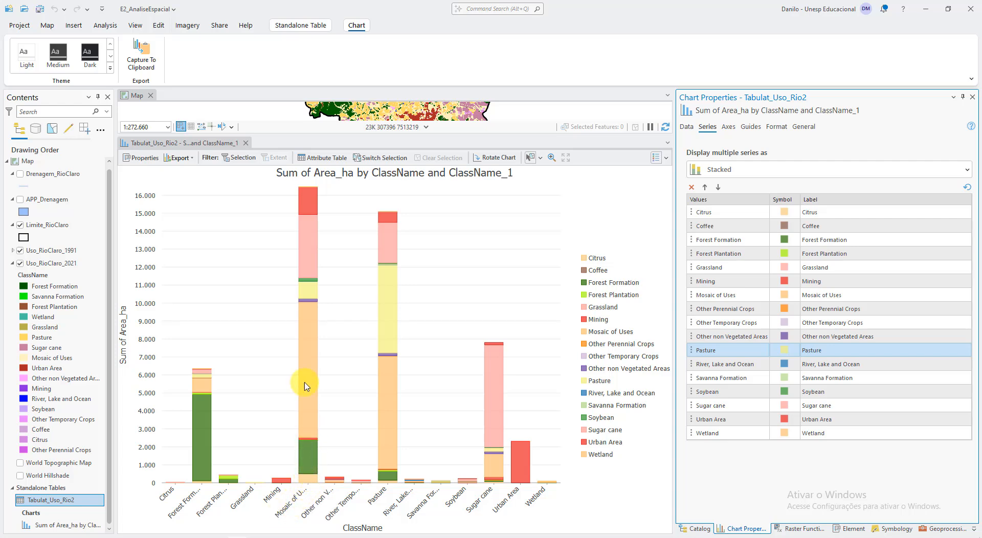
pyautogui.moveTo(310, 186)
pyautogui.moveTo(310, 374)
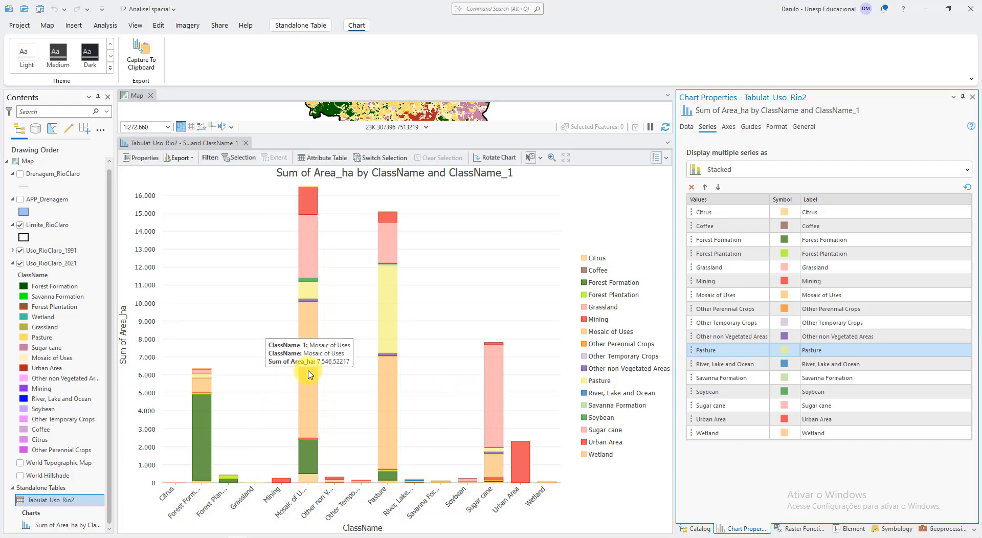
# Step: Display the chart's multiple series as 100% Stacked bars
pyautogui.click(794, 169)
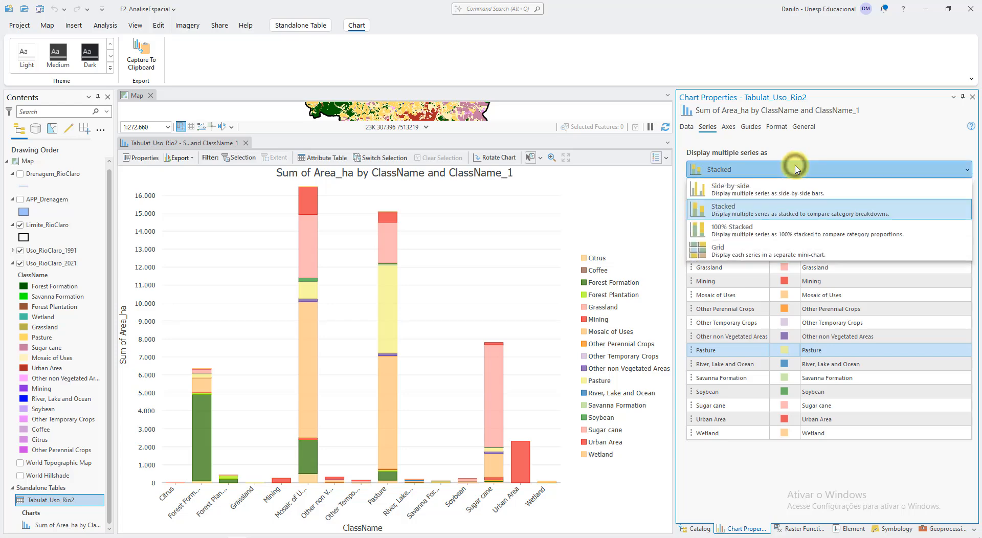
pyautogui.click(805, 232)
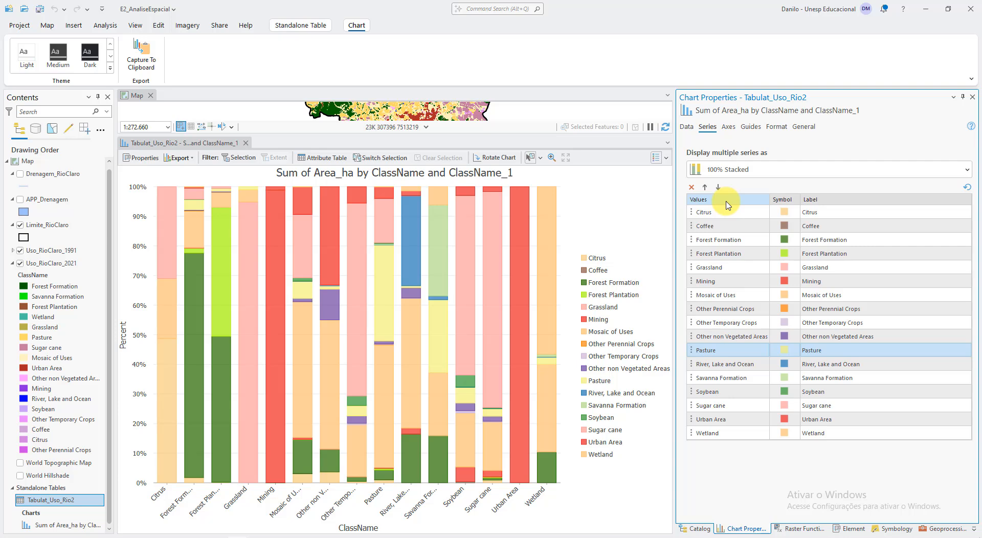
# Step: Title the chart "Transição do Uso e Cobertura da Terra em Rio Claro (SP)" and the X axis "Uso e Cobertura da Terra em 1991"
pyautogui.click(730, 127)
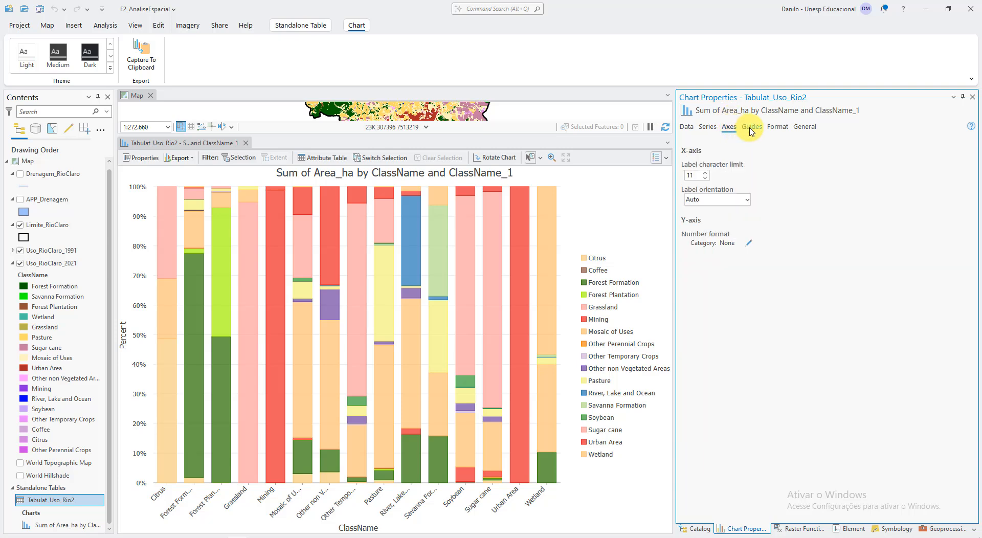
pyautogui.click(753, 129)
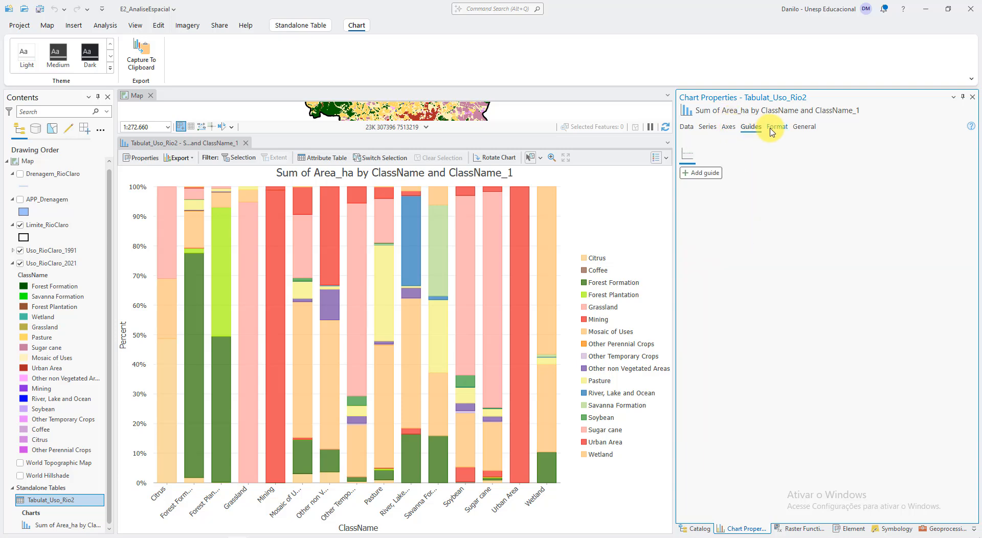
pyautogui.click(776, 131)
pyautogui.click(803, 127)
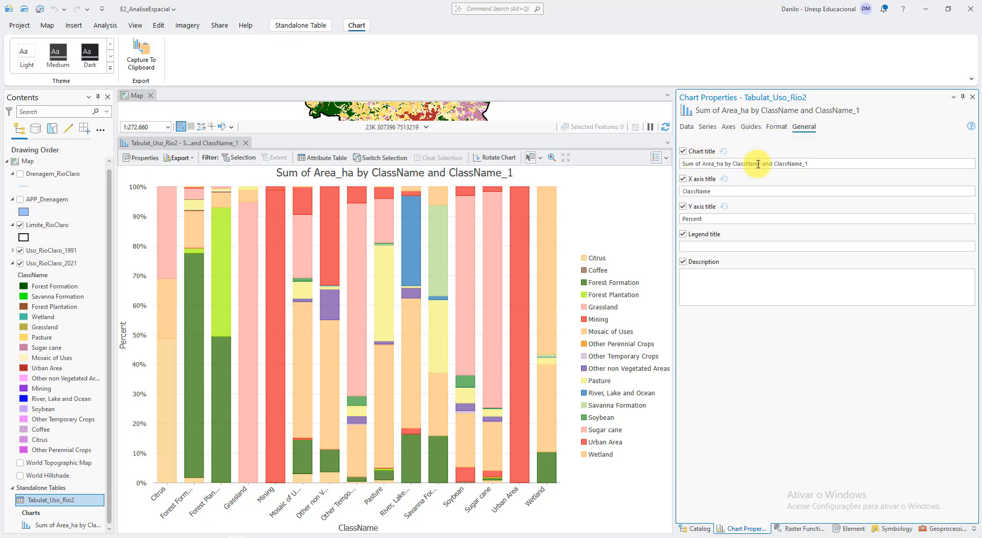
pyautogui.tripleClick(810, 163)
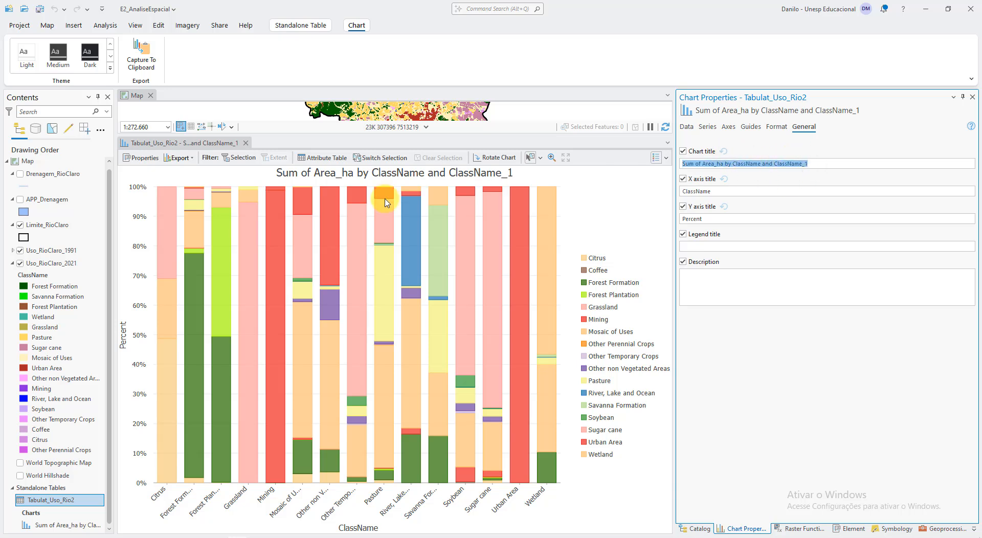
pyautogui.write('Tra')
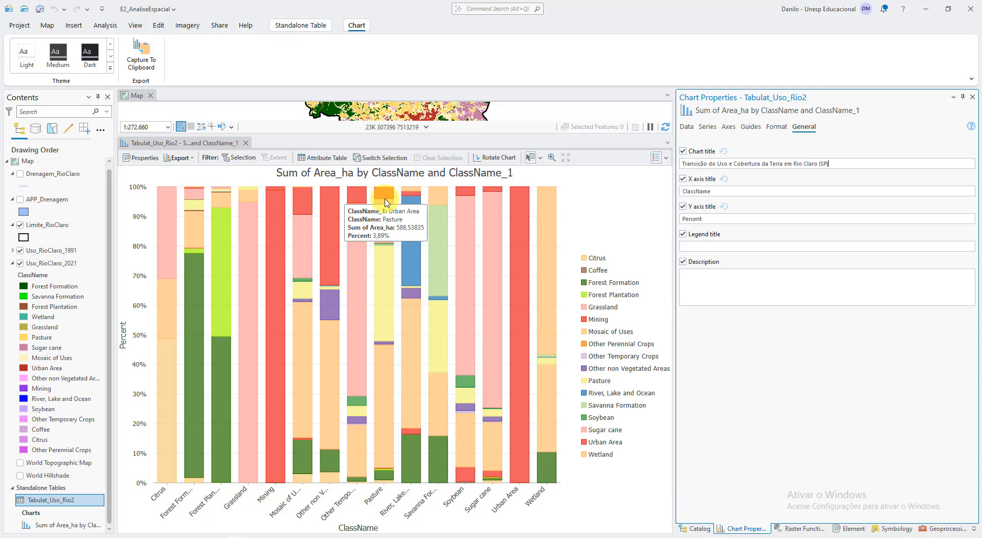
pyautogui.press('Tab')
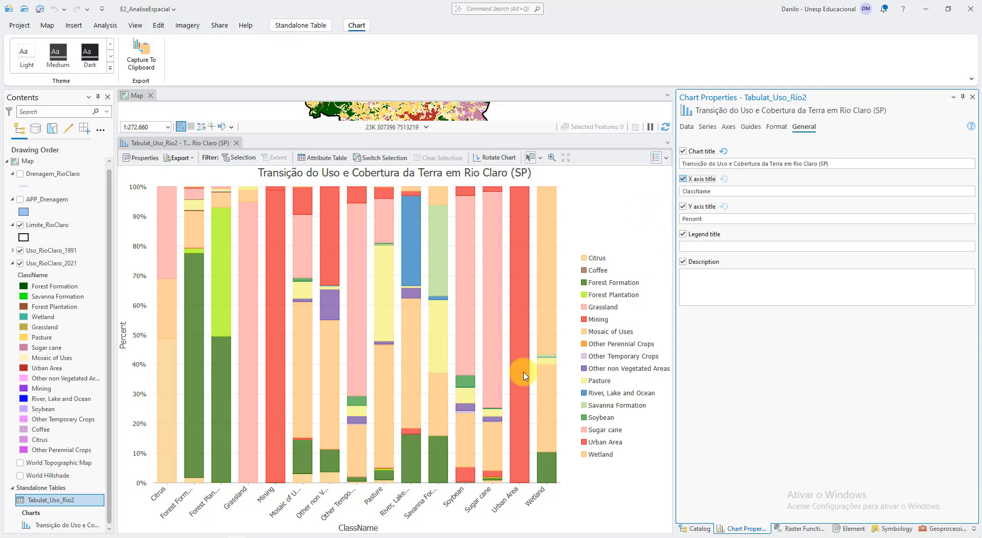
pyautogui.doubleClick(724, 191)
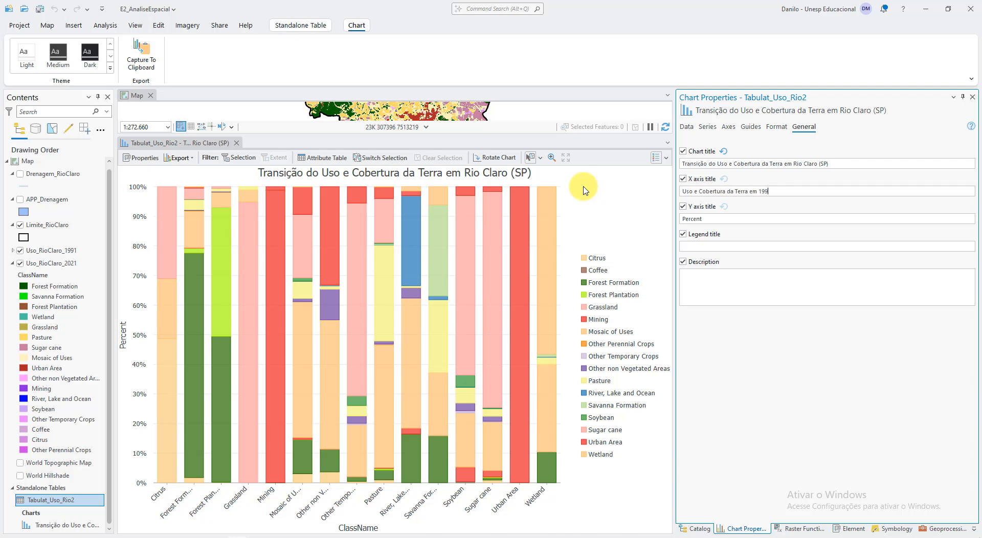
pyautogui.press('Tab')
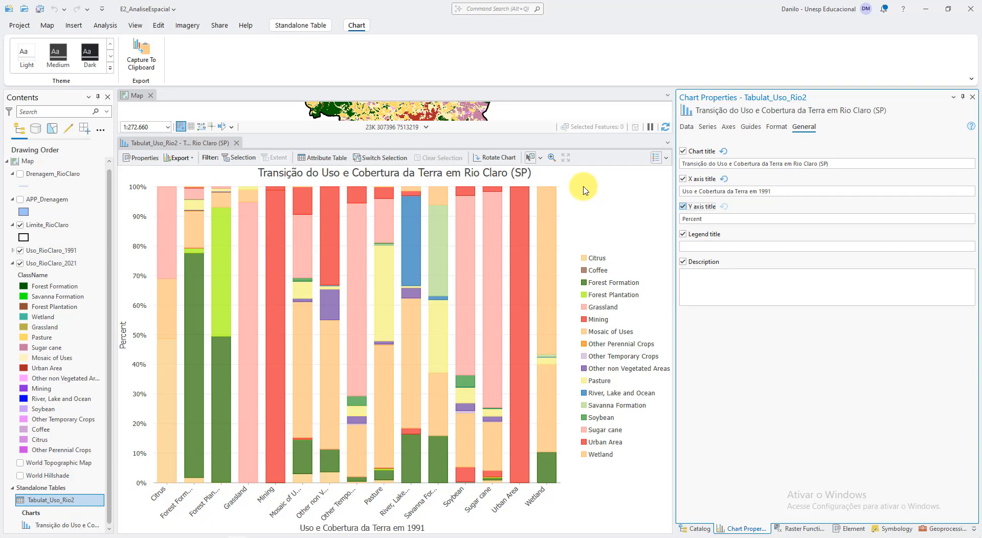
# Step: Open the chart's Y axis title for editing with its whole text selected
pyautogui.doubleClick(712, 217)
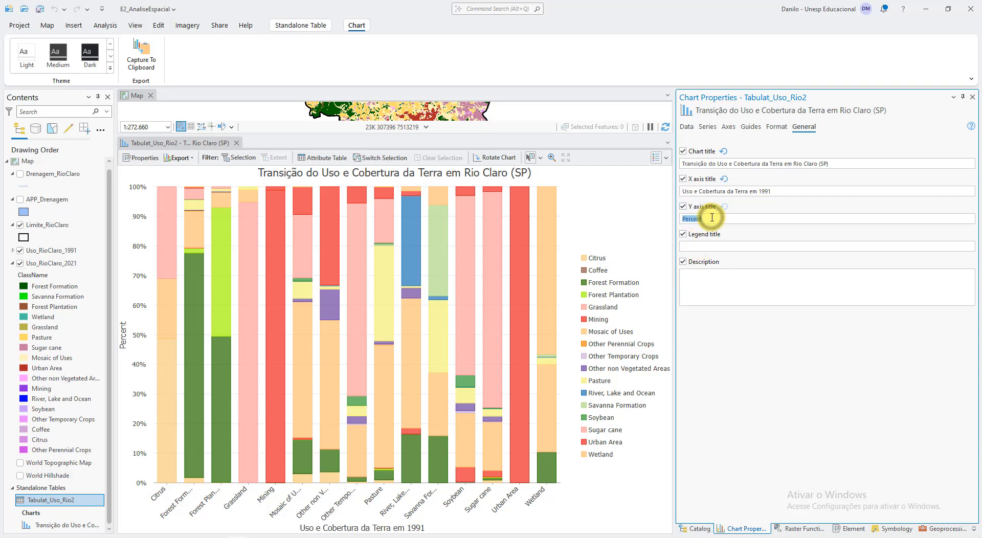